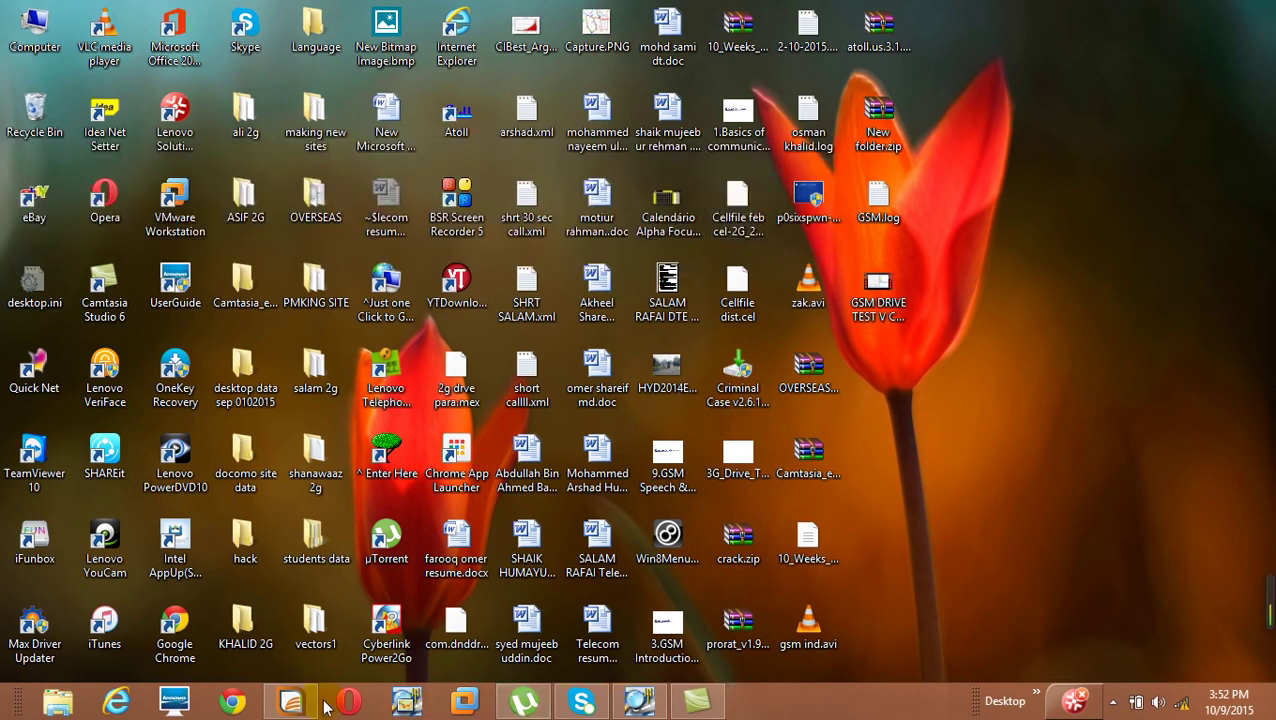
Restore the MapInfo Professional window from its taskbar icon.
{"action": "left_click", "coordinate": [290, 701]}
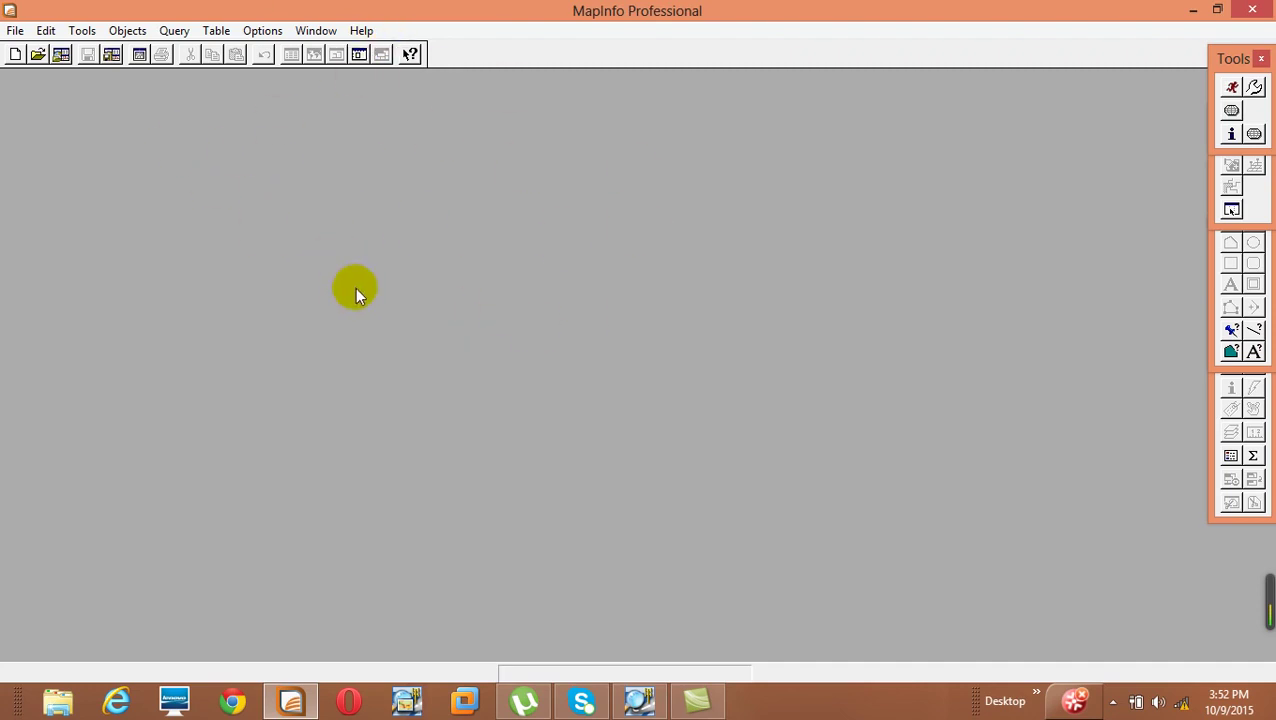
In TEMS Investigation, close the Export Logfile window, maximize the drive-test Map, then return to MapInfo.
{"action": "left_click", "coordinate": [639, 700]}
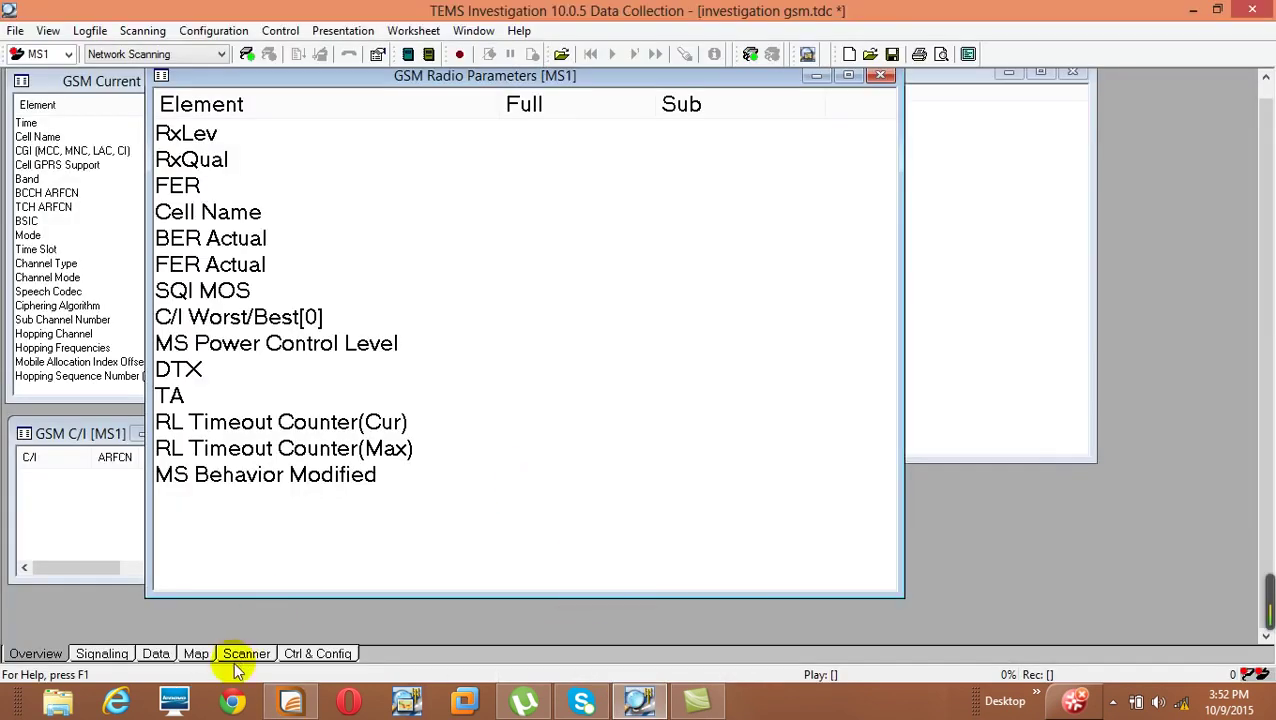
{"action": "left_click", "coordinate": [195, 653]}
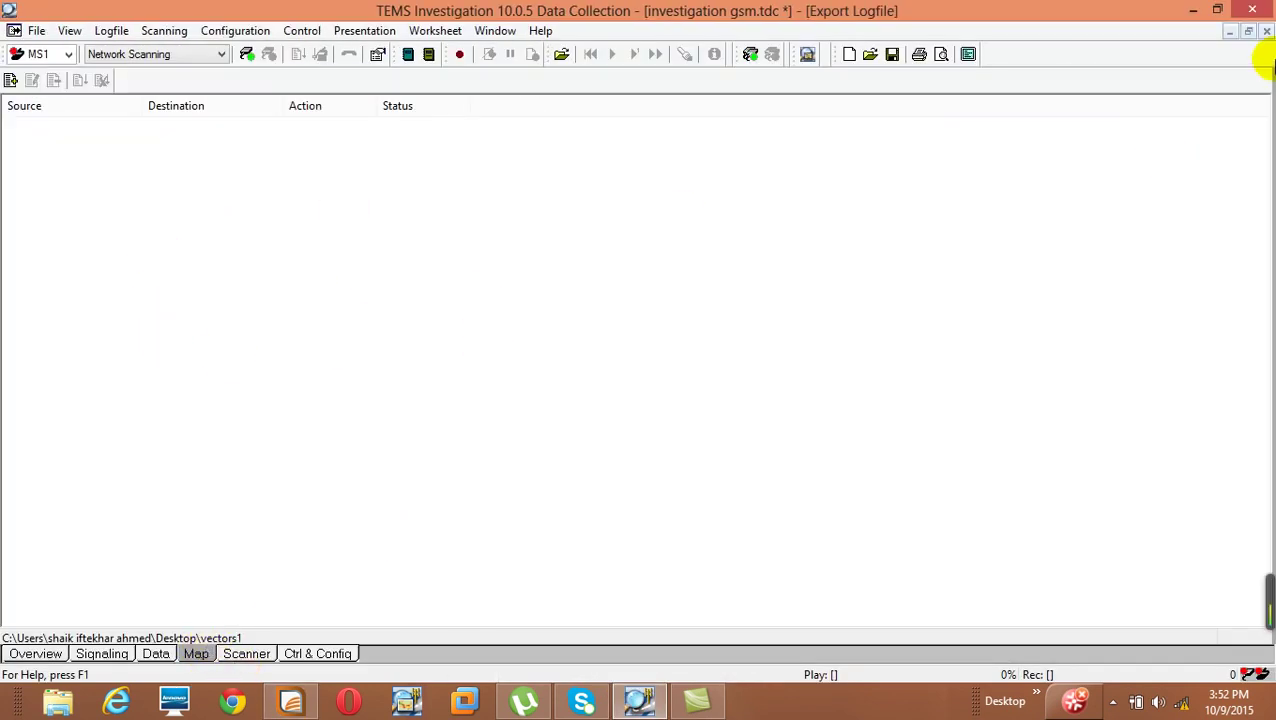
{"action": "left_click", "coordinate": [1248, 31]}
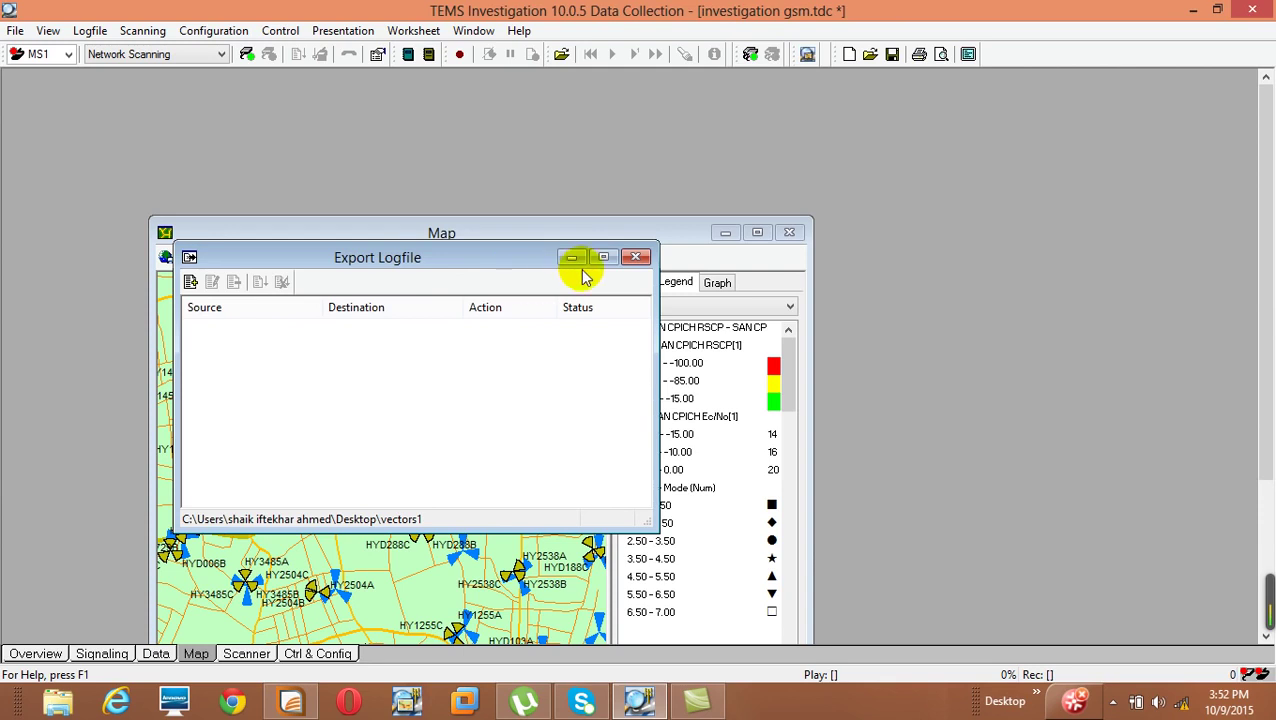
{"action": "left_click", "coordinate": [636, 257]}
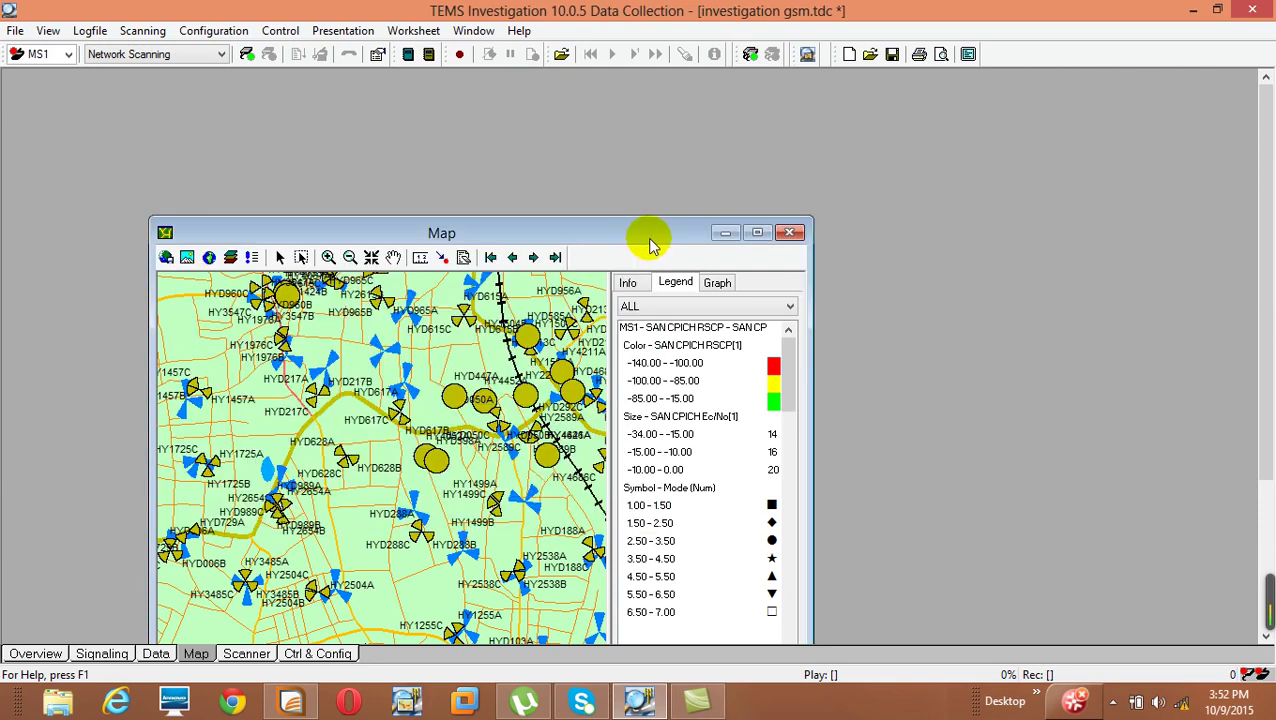
{"action": "double_click", "coordinate": [649, 229]}
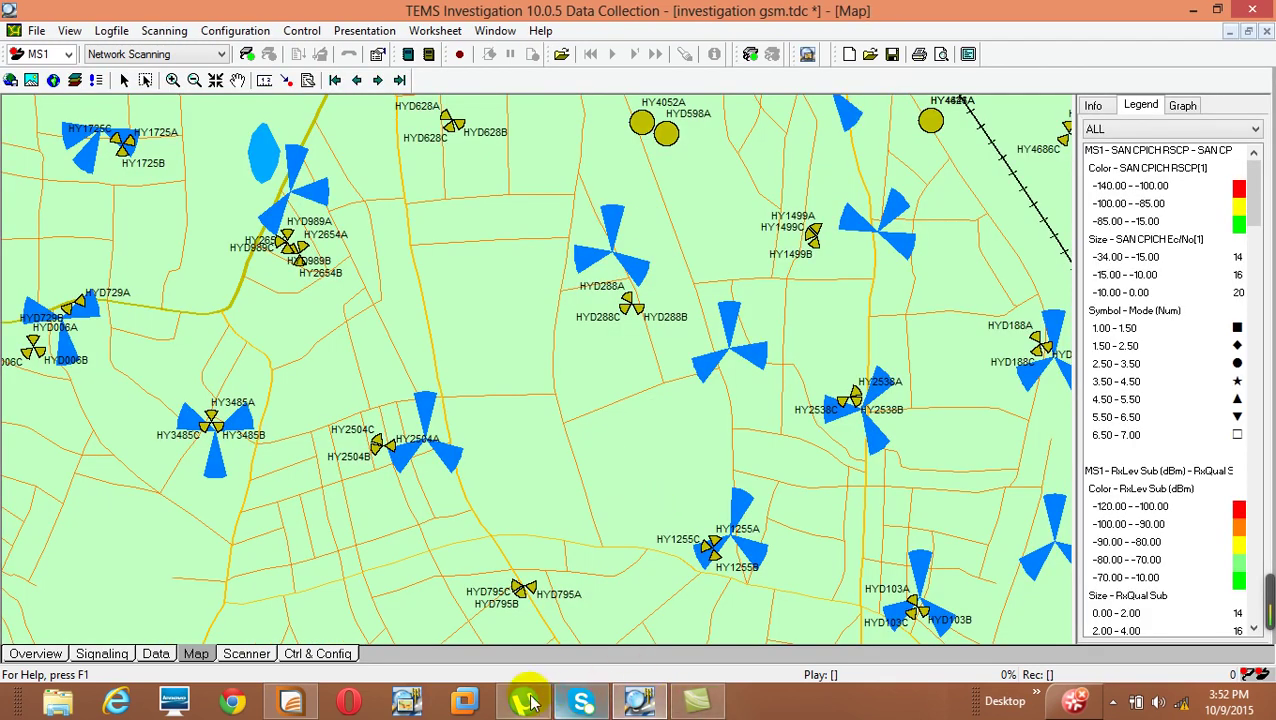
{"action": "left_click", "coordinate": [291, 701]}
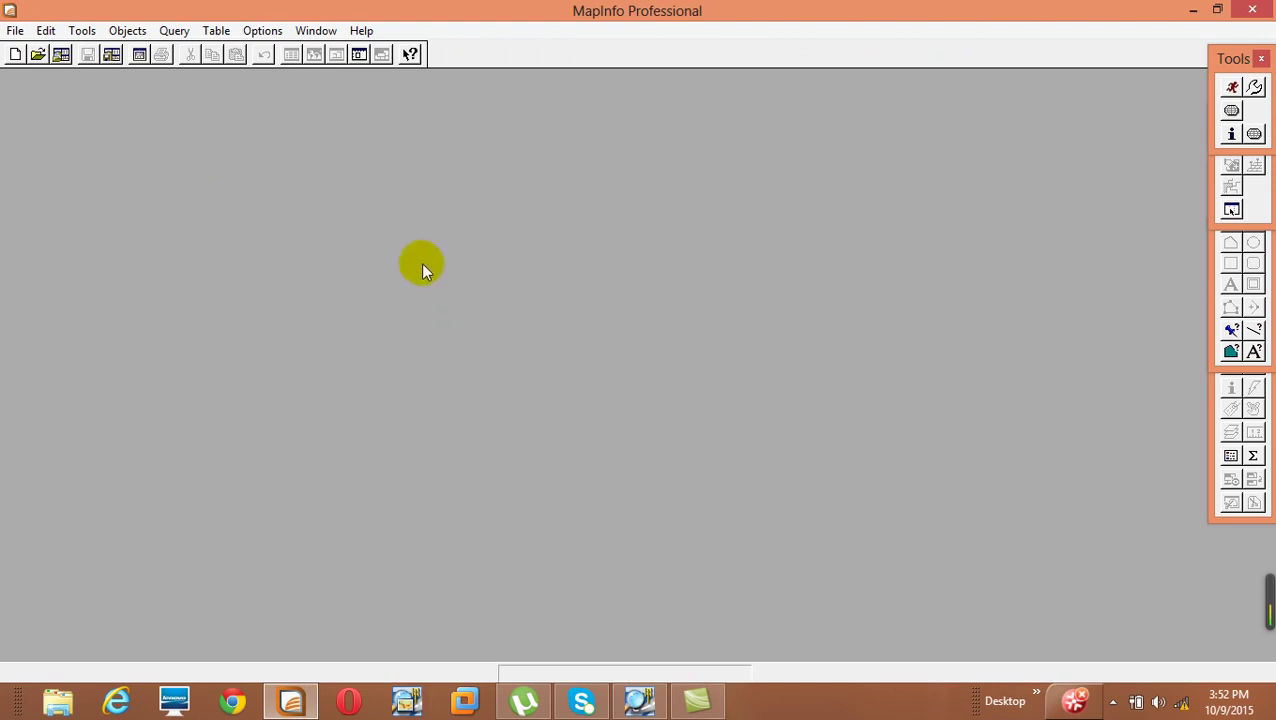
Browse the Open Table dialog to the Desktop's vectors1 folder.
{"action": "left_click", "coordinate": [38, 55]}
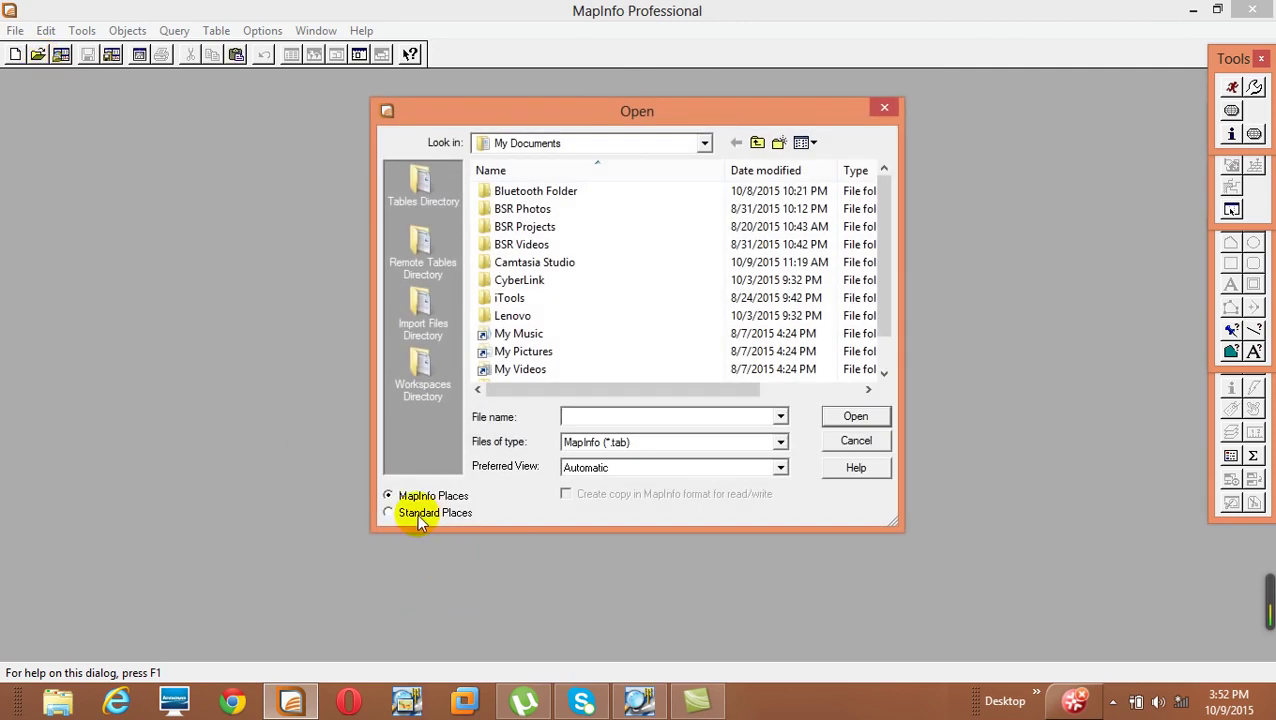
{"action": "left_click", "coordinate": [427, 516]}
{"action": "left_click", "coordinate": [423, 245]}
{"action": "left_click", "coordinate": [543, 246]}
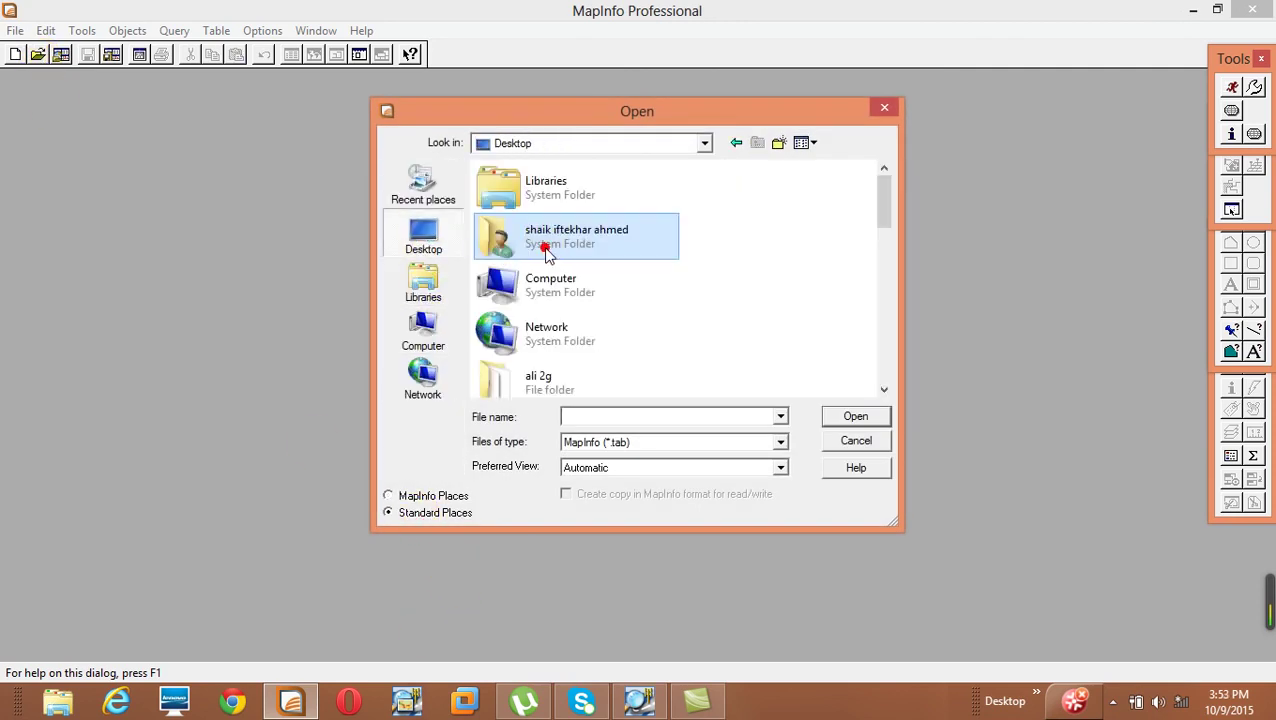
{"action": "key", "text": "End"}
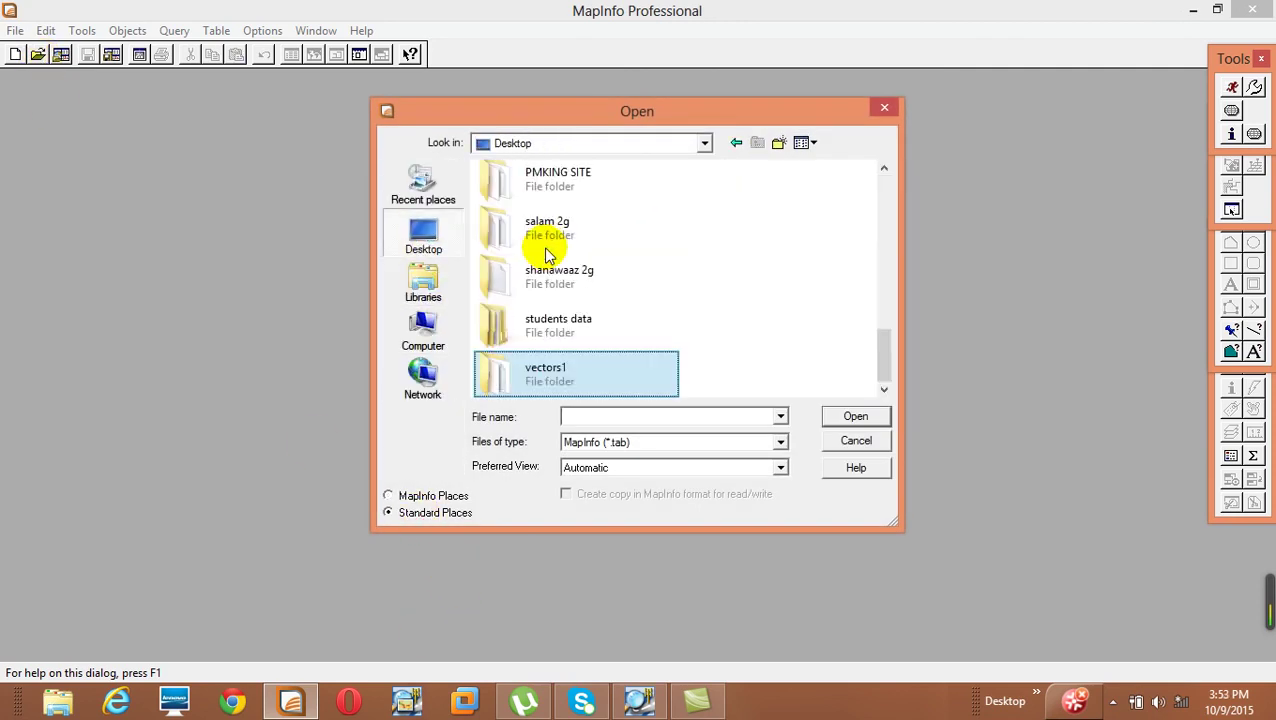
{"action": "double_click", "coordinate": [584, 374]}
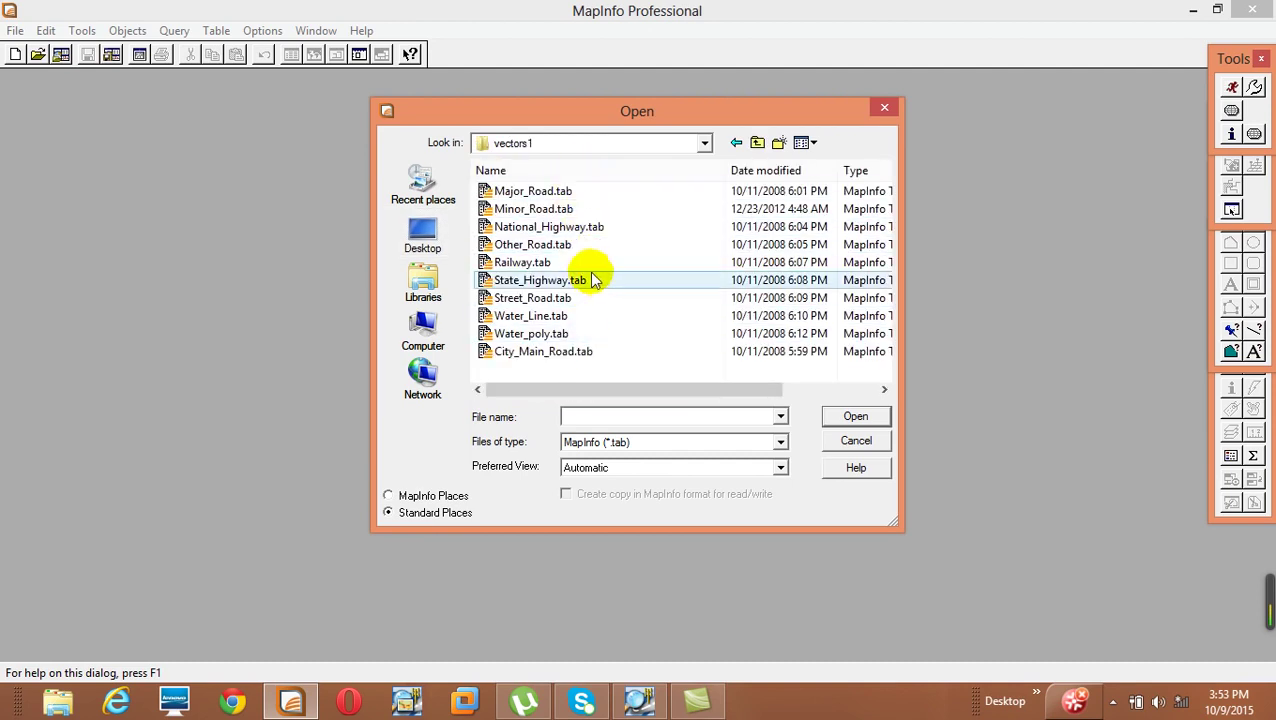
Open all ten vectors1 tables into the current mapper, skip the Water_Line error, and zoom out.
{"action": "key", "text": "ctrl+a"}
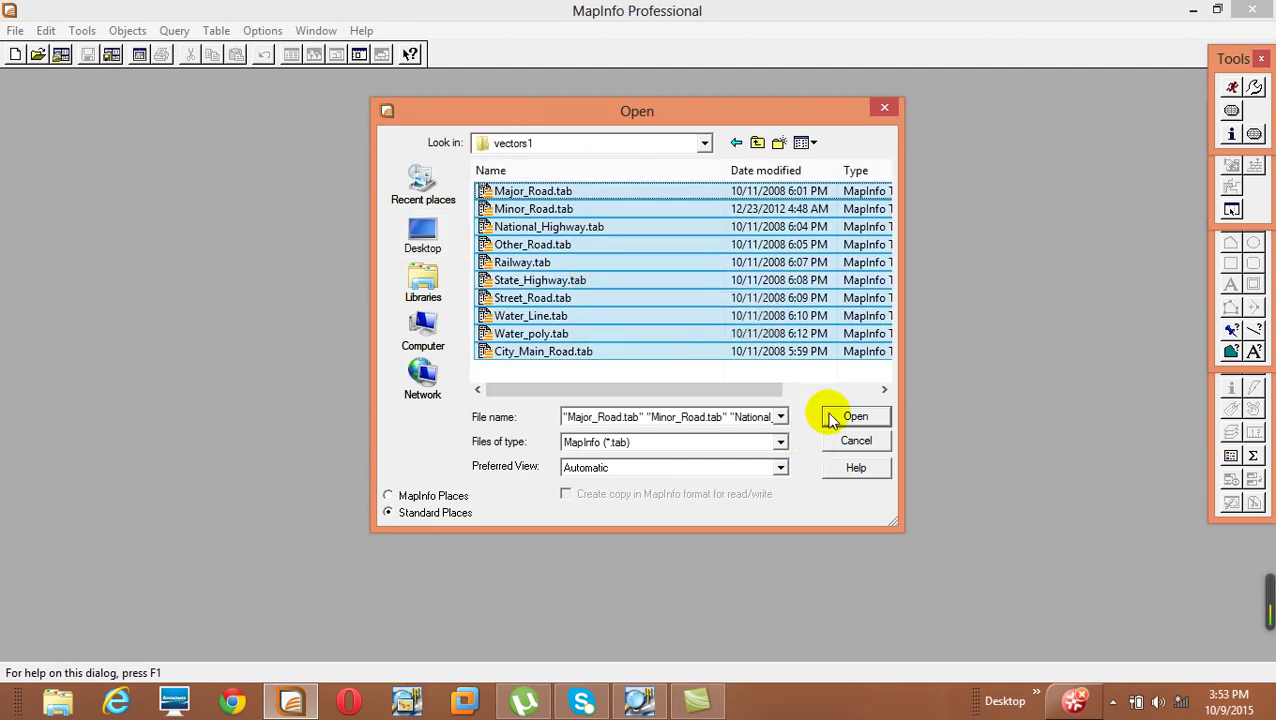
{"action": "left_click", "coordinate": [670, 464]}
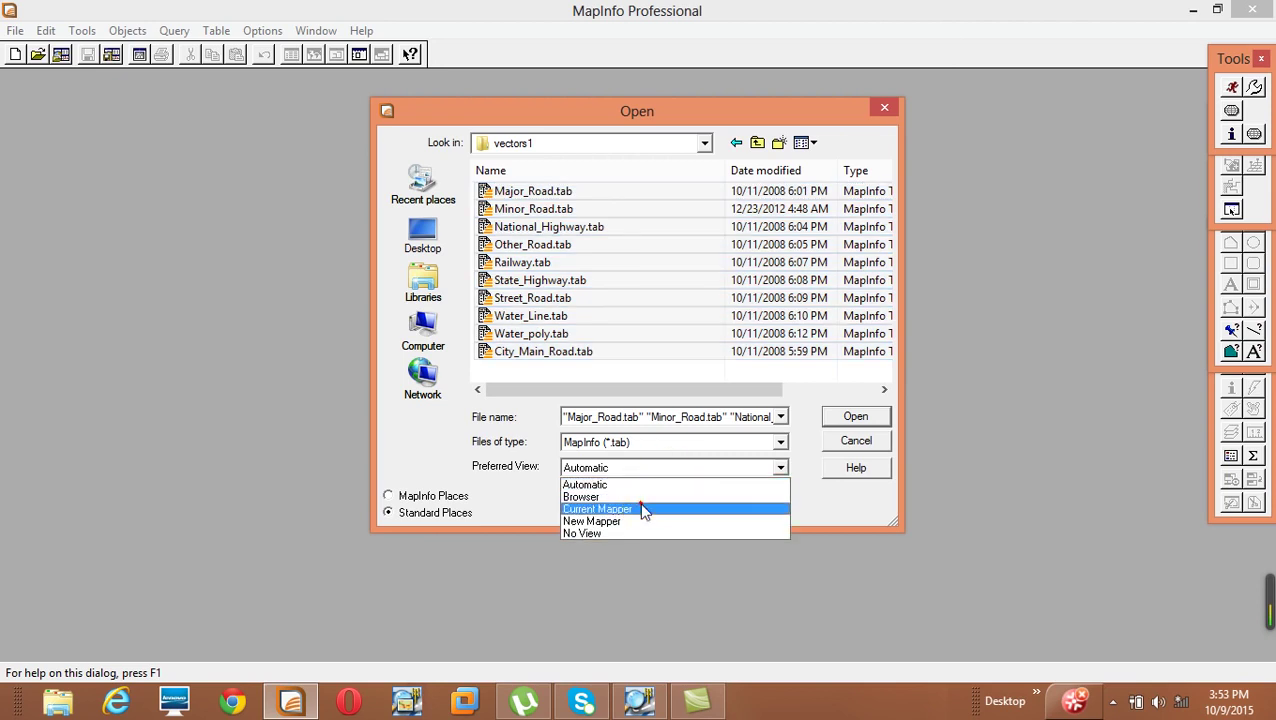
{"action": "left_click", "coordinate": [640, 508]}
{"action": "left_click", "coordinate": [855, 416]}
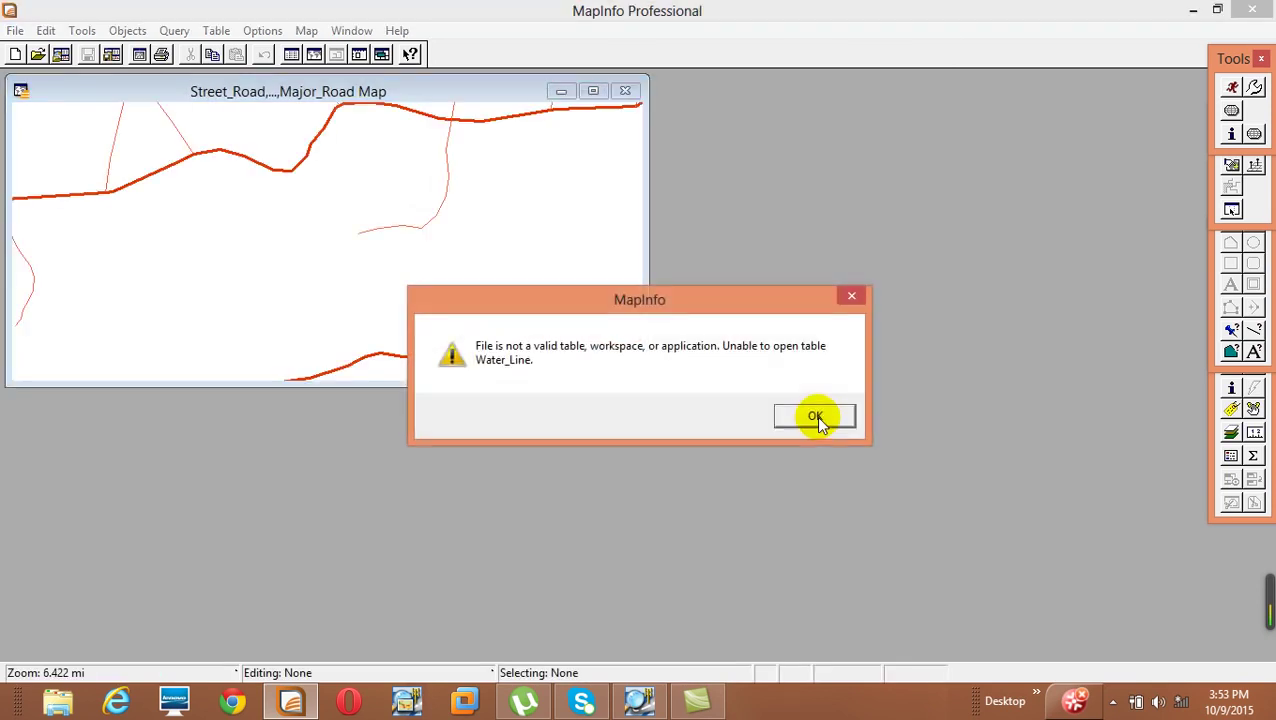
{"action": "left_click", "coordinate": [820, 410]}
{"action": "left_click", "coordinate": [592, 91]}
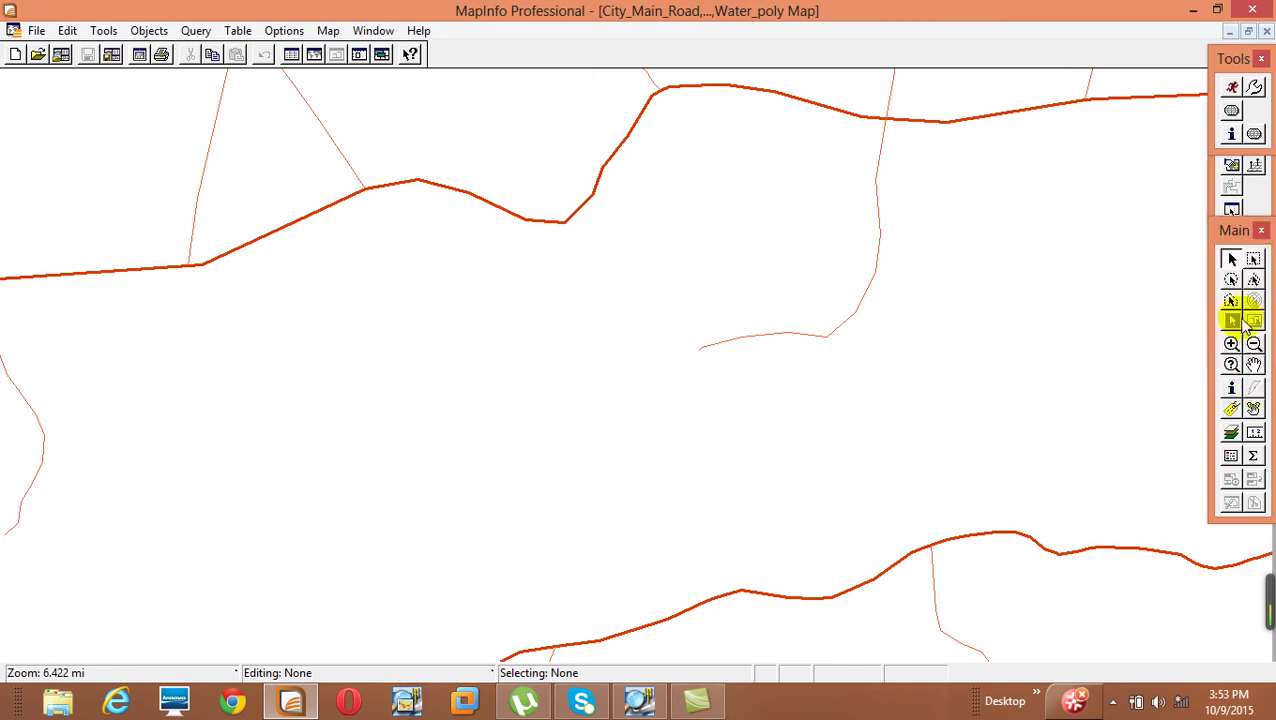
{"action": "left_click", "coordinate": [1254, 343]}
{"action": "mouse_move", "coordinate": [792, 228]}
{"action": "left_mouse_down"}
{"action": "mouse_move", "coordinate": [959, 395]}
{"action": "mouse_move", "coordinate": [798, 236]}
{"action": "left_mouse_up"}
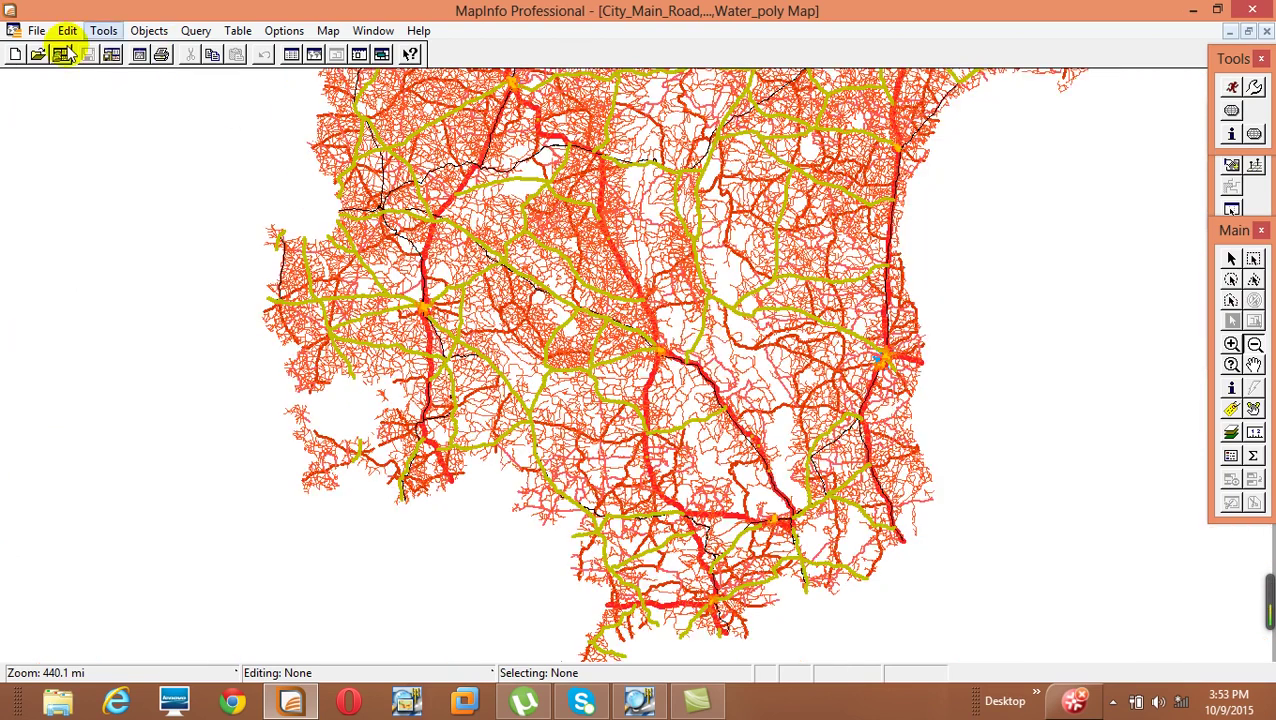
Open MCOMSite.TAB from the Desktop's docomo site data folder onto the current map.
{"action": "left_click", "coordinate": [37, 55]}
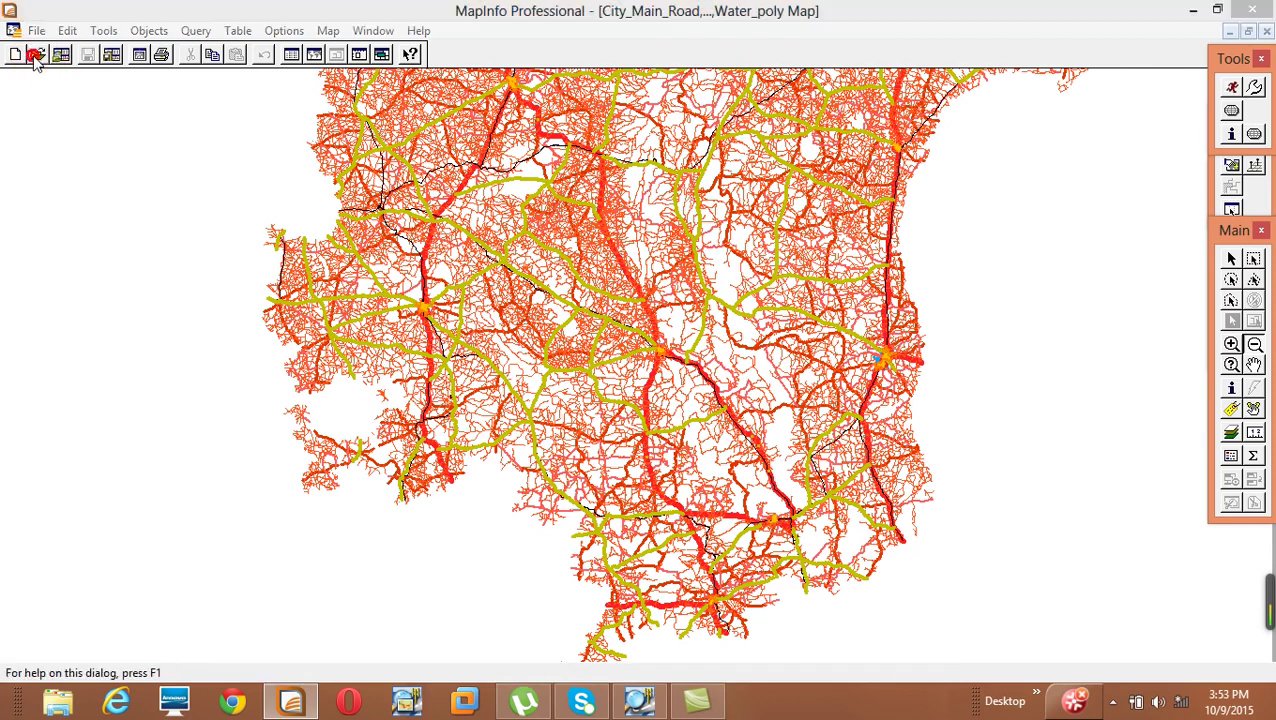
{"action": "left_click", "coordinate": [540, 297]}
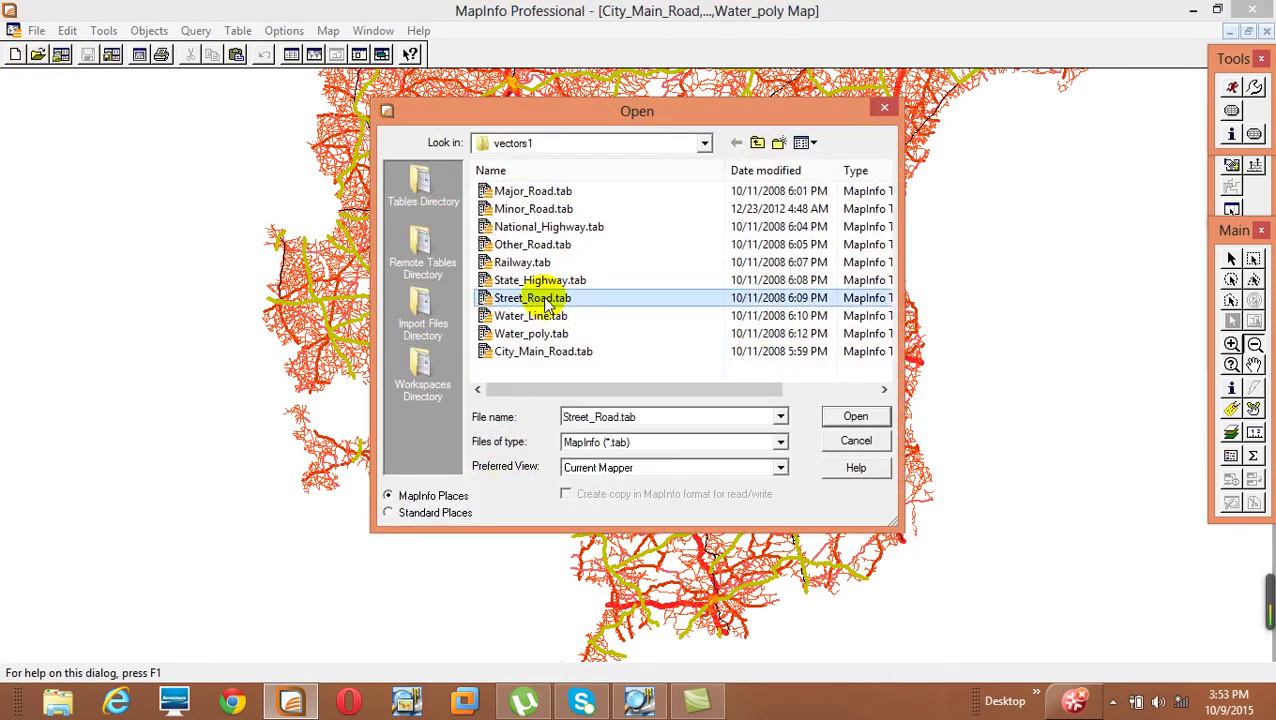
{"action": "key", "text": "BackSpace"}
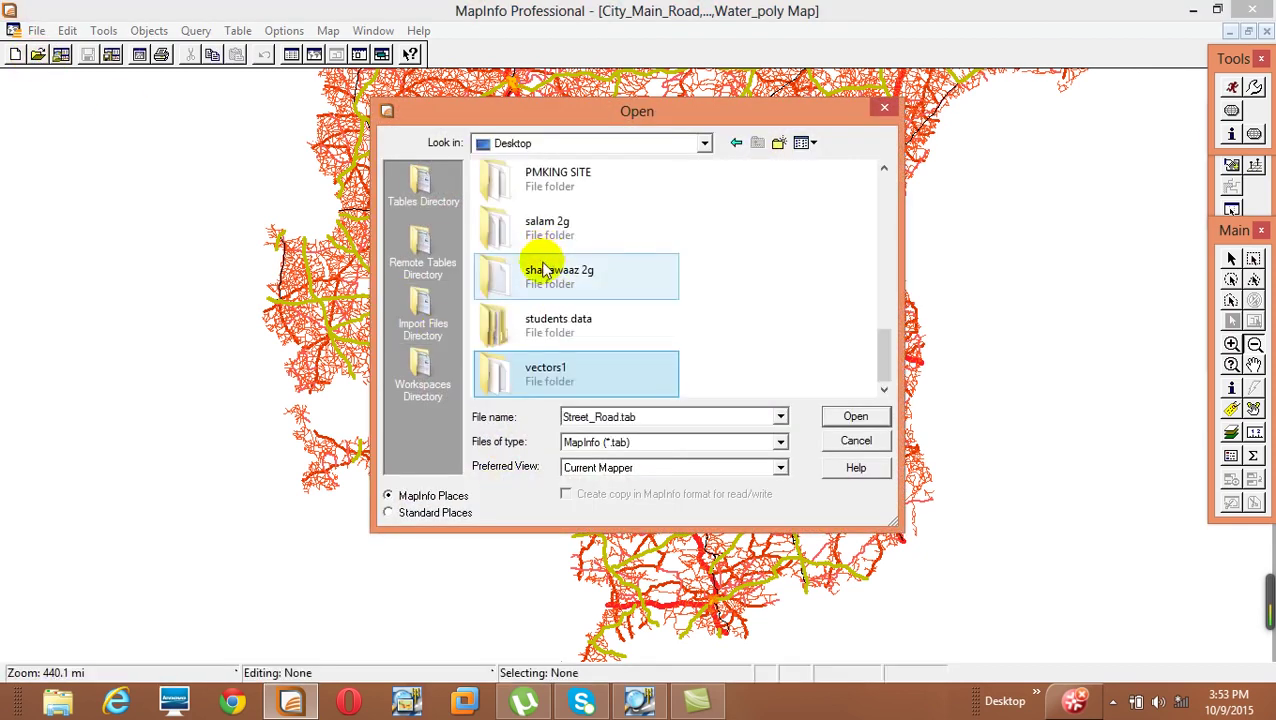
{"action": "left_click", "coordinate": [542, 262]}
{"action": "key", "text": "d"}
{"action": "double_click", "coordinate": [595, 182]}
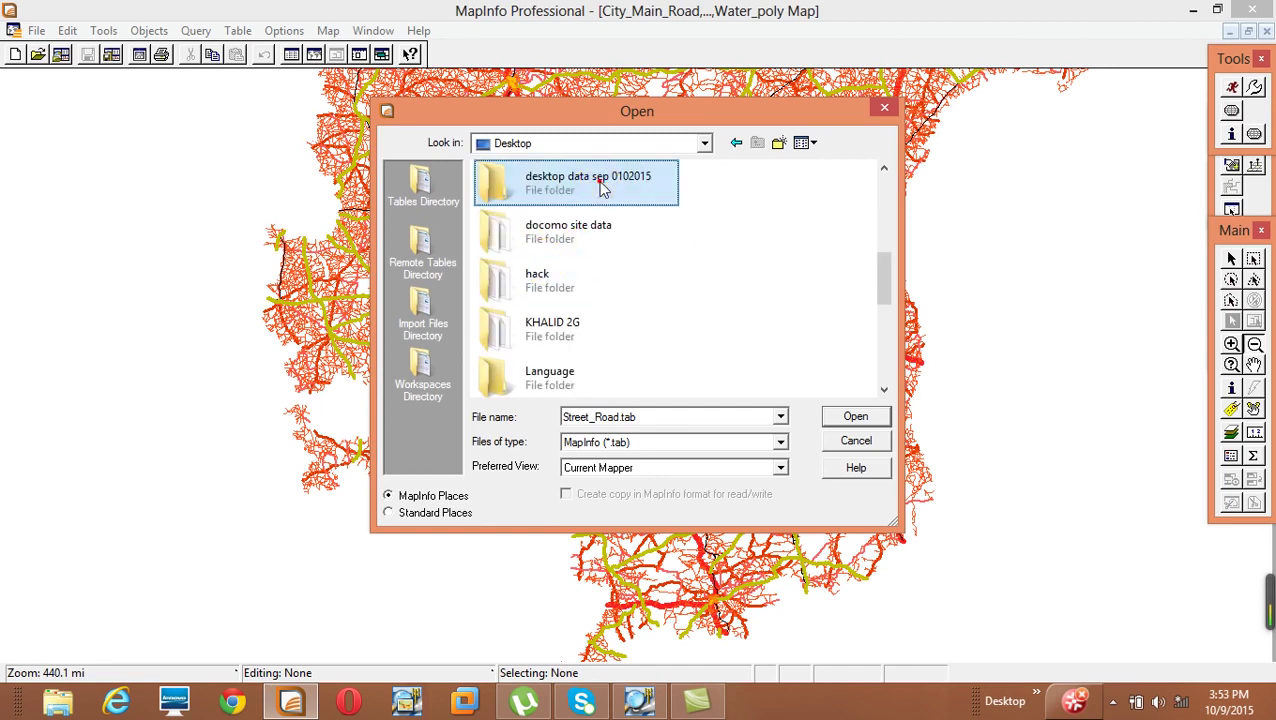
{"action": "left_click", "coordinate": [760, 373]}
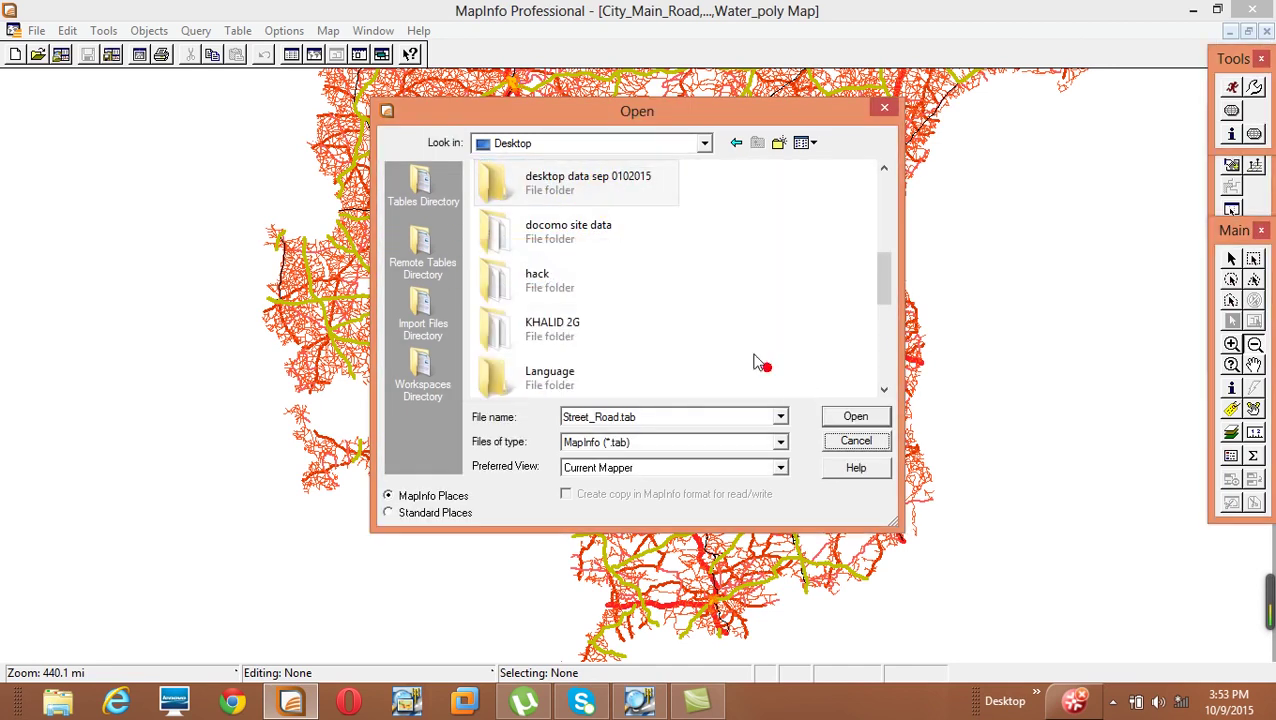
{"action": "double_click", "coordinate": [569, 236]}
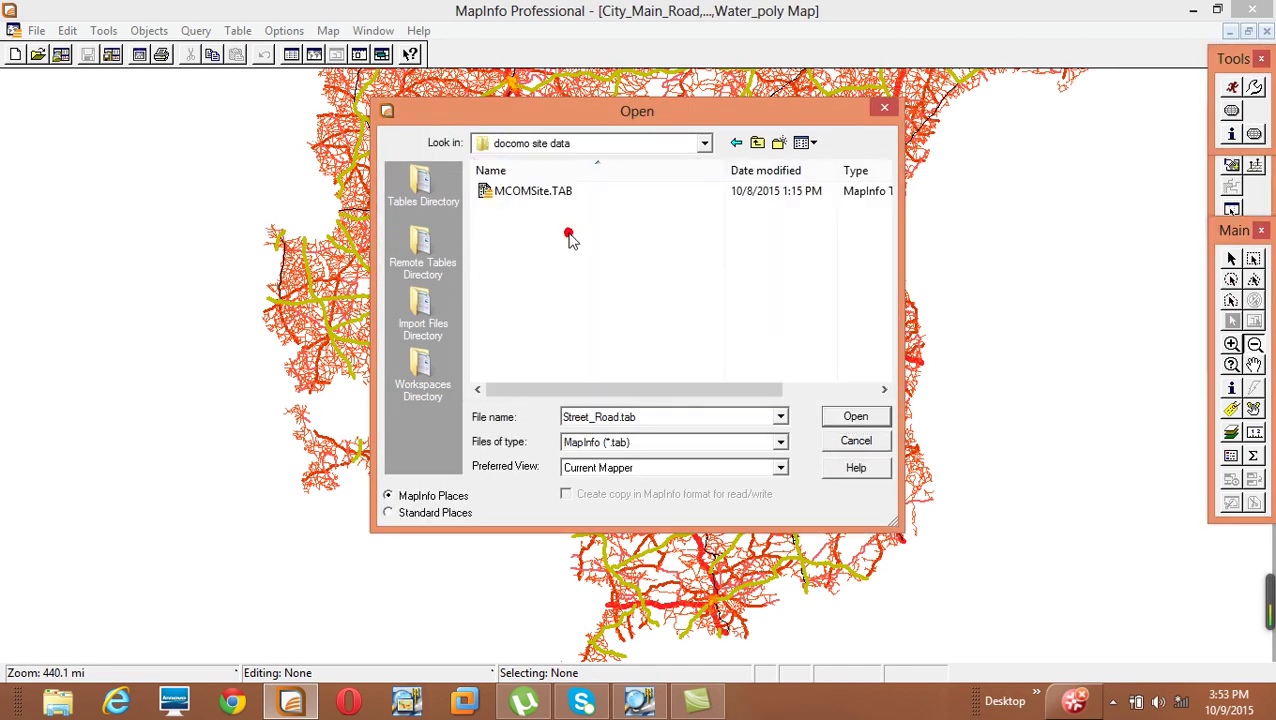
{"action": "double_click", "coordinate": [519, 195]}
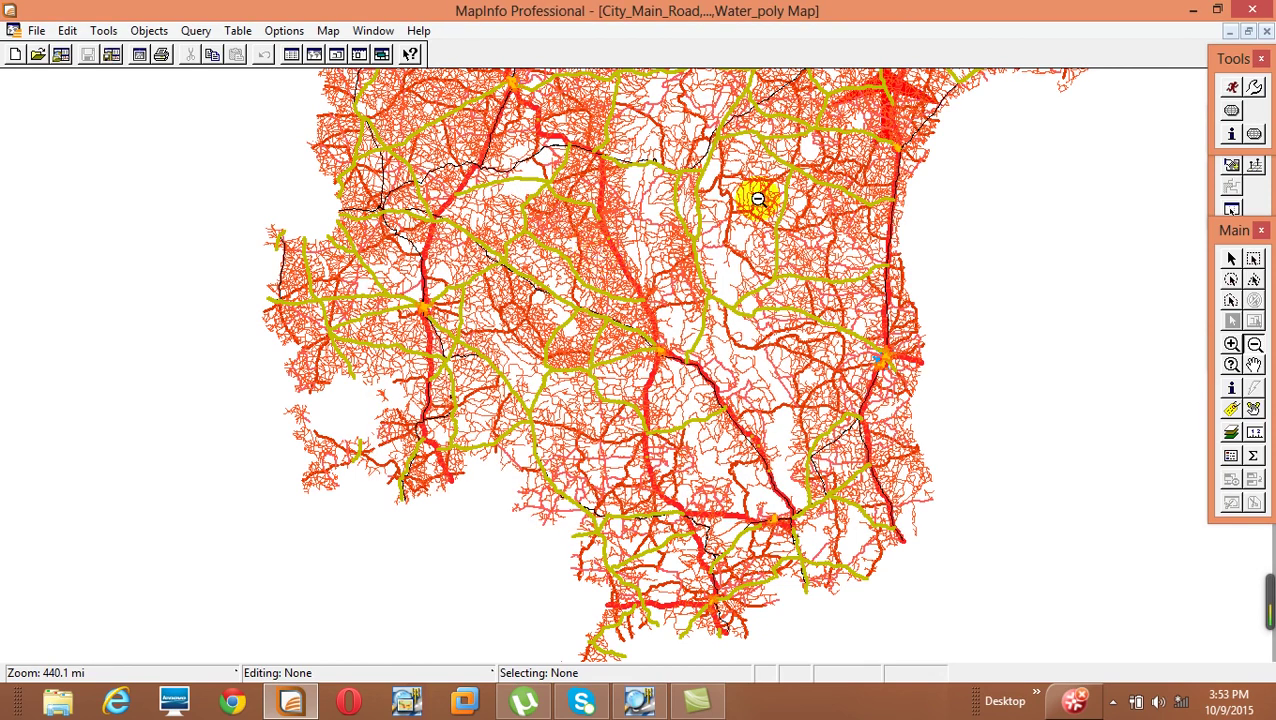
Pan to the north-east and zoom in to street level among the sites.
{"action": "left_click", "coordinate": [1254, 365]}
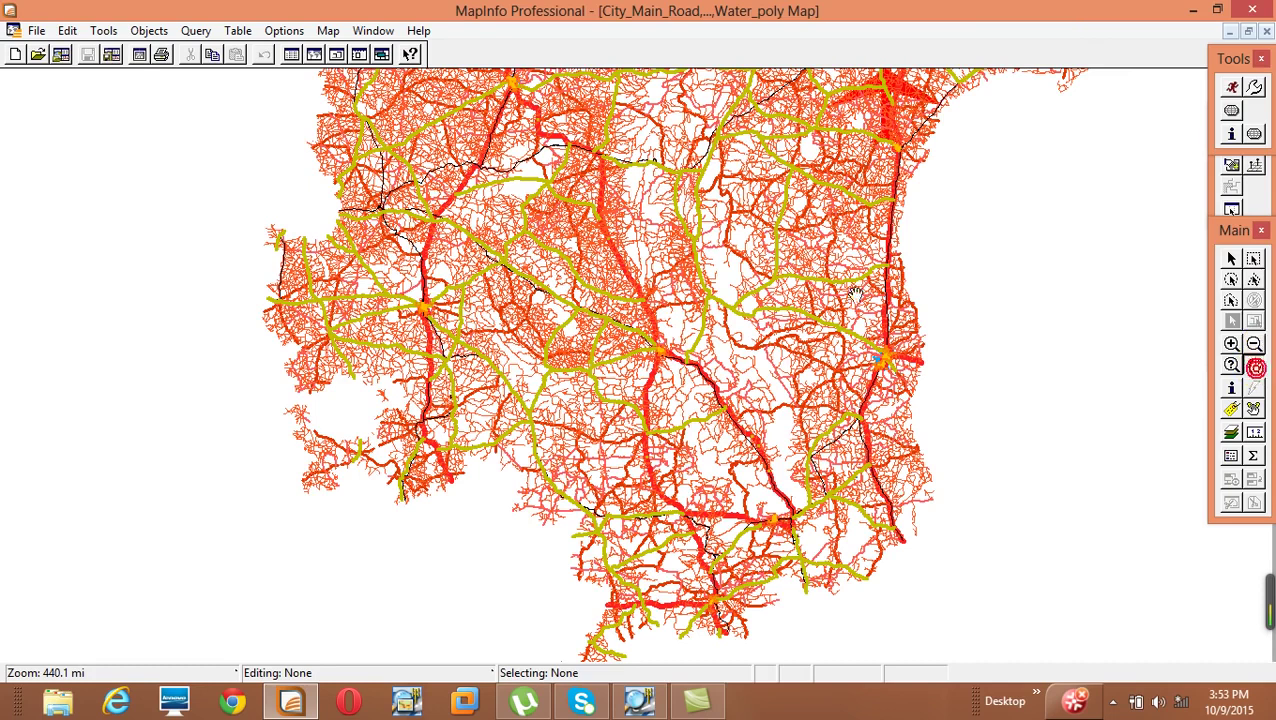
{"action": "left_click_drag", "start_coordinate": [850, 240], "coordinate": [808, 420]}
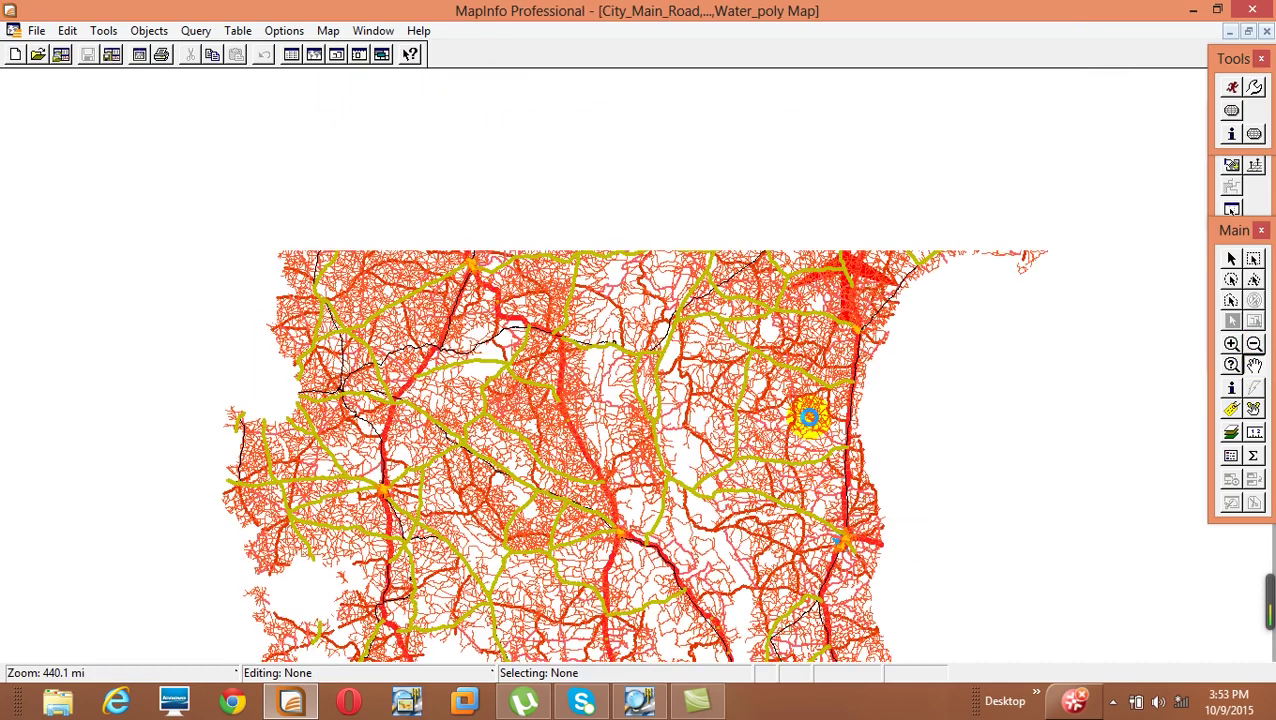
{"action": "left_click_drag", "start_coordinate": [745, 282], "coordinate": [612, 418]}
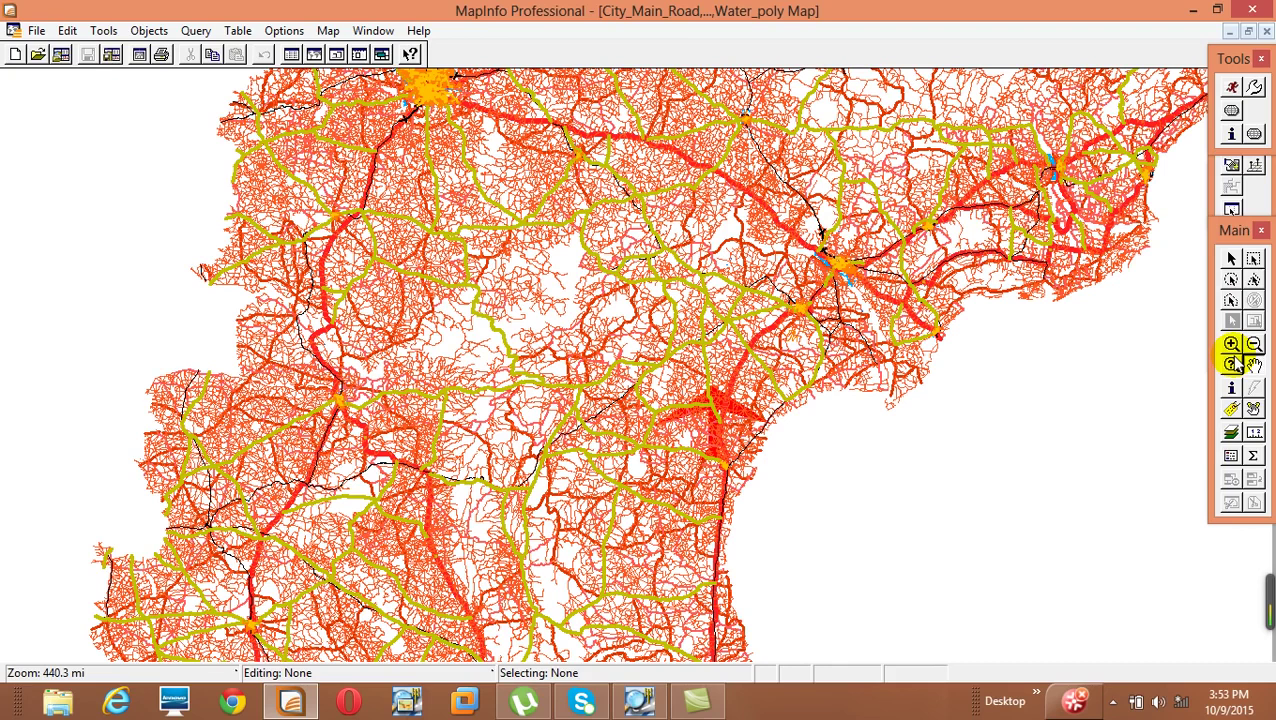
{"action": "left_click", "coordinate": [1231, 344]}
{"action": "left_click_drag", "start_coordinate": [437, 86], "coordinate": [464, 110]}
{"action": "left_click_drag", "start_coordinate": [53, 147], "coordinate": [317, 353]}
{"action": "left_click_drag", "start_coordinate": [377, 304], "coordinate": [672, 516]}
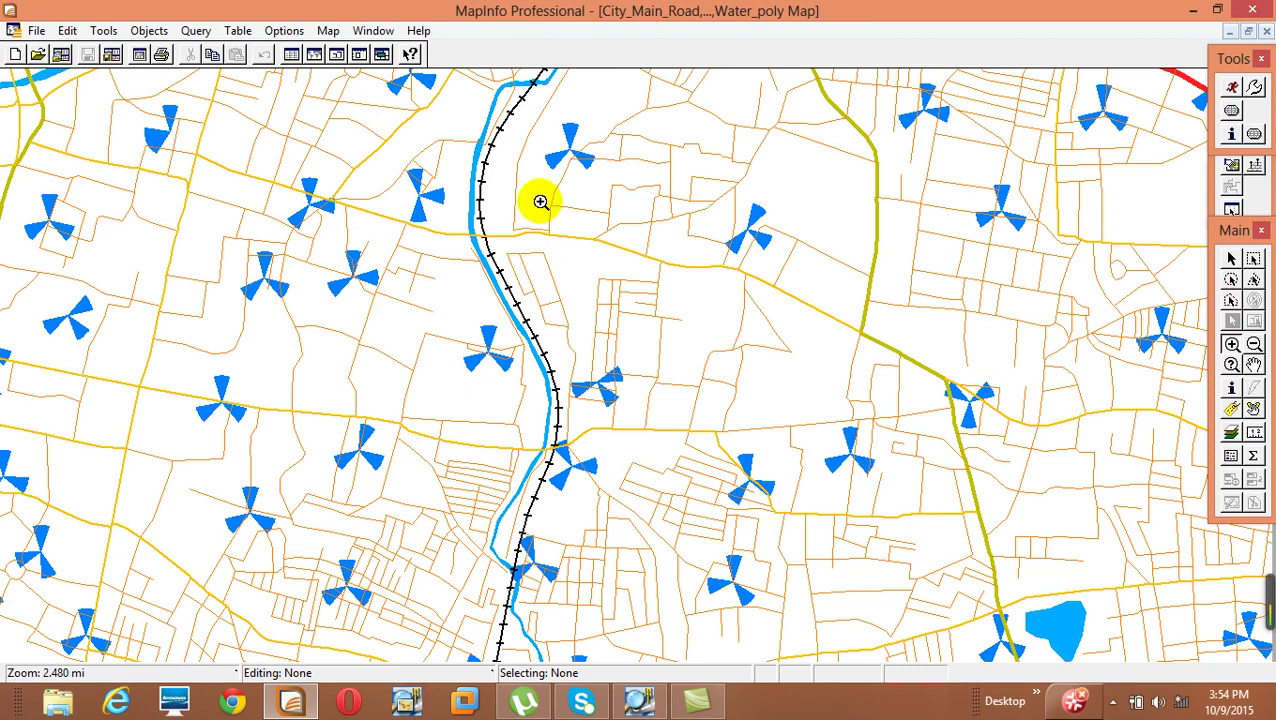
Move the MCOMSite layer to the top of the Layer Control order.
{"action": "right_click", "coordinate": [370, 228]}
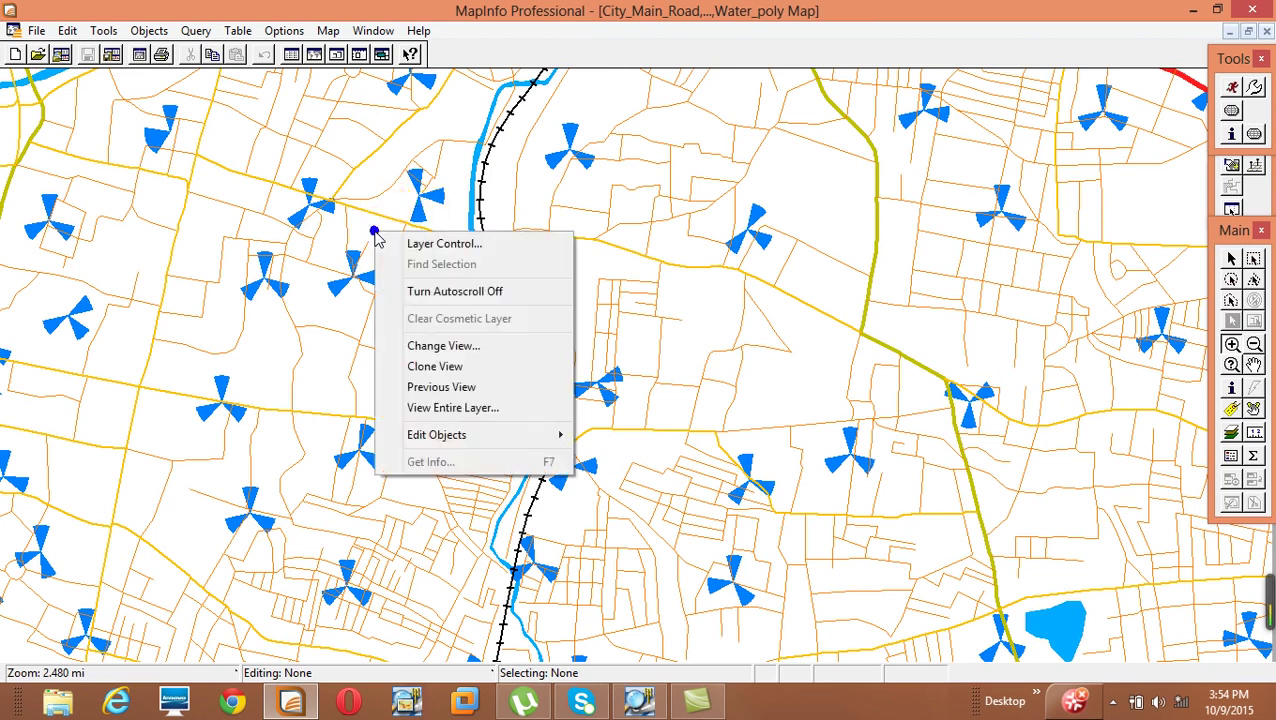
{"action": "left_click", "coordinate": [403, 243]}
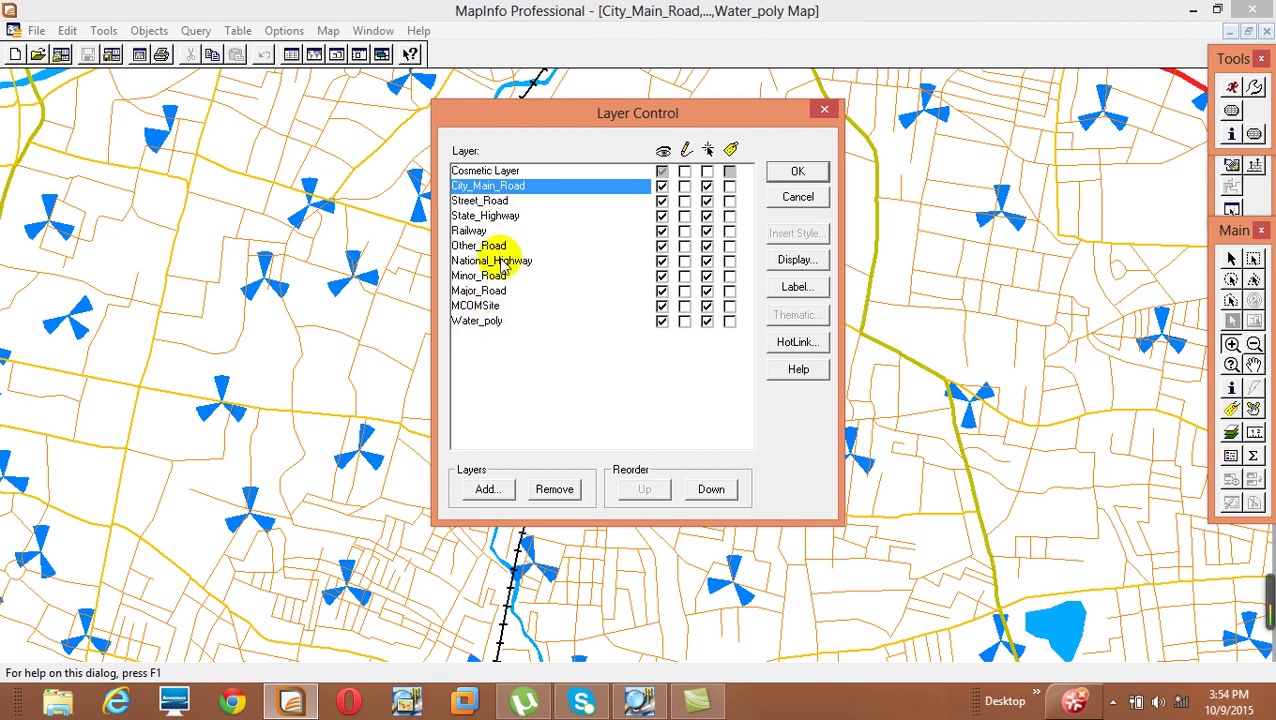
{"action": "mouse_move", "coordinate": [484, 305]}
{"action": "left_mouse_down"}
{"action": "mouse_move", "coordinate": [496, 170]}
{"action": "mouse_move", "coordinate": [508, 190]}
{"action": "left_mouse_up"}
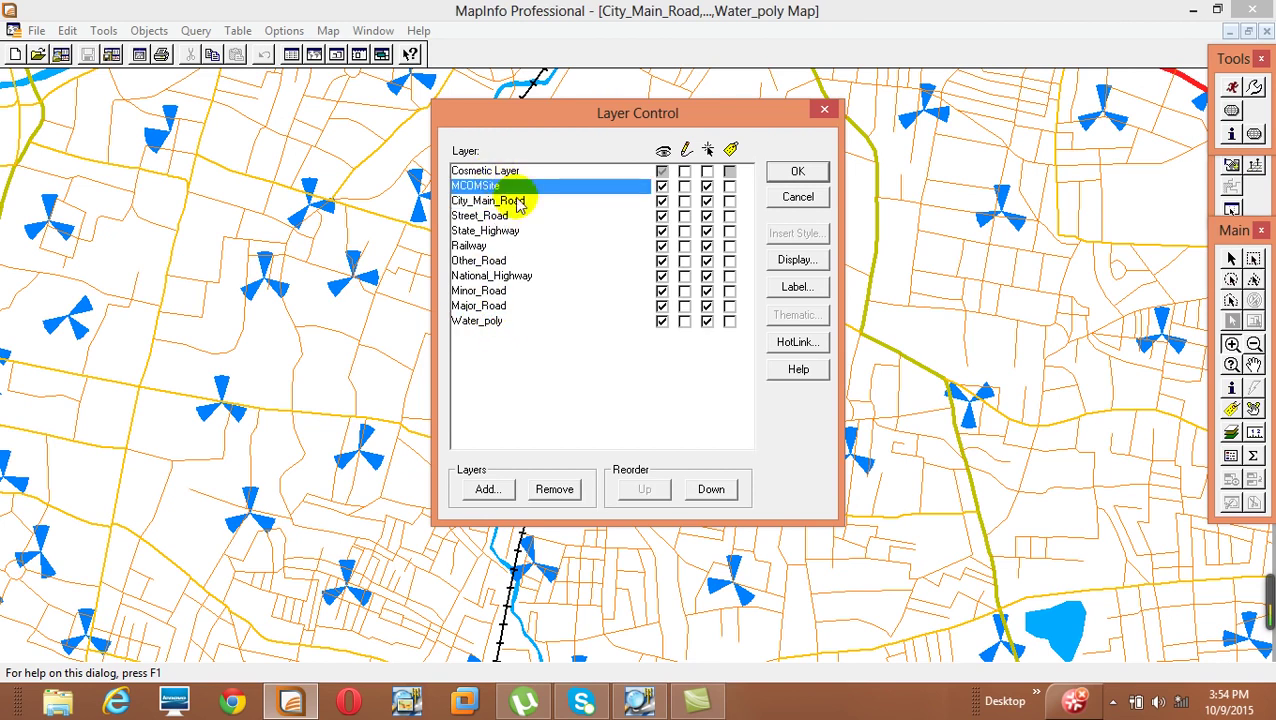
{"action": "left_click", "coordinate": [790, 173]}
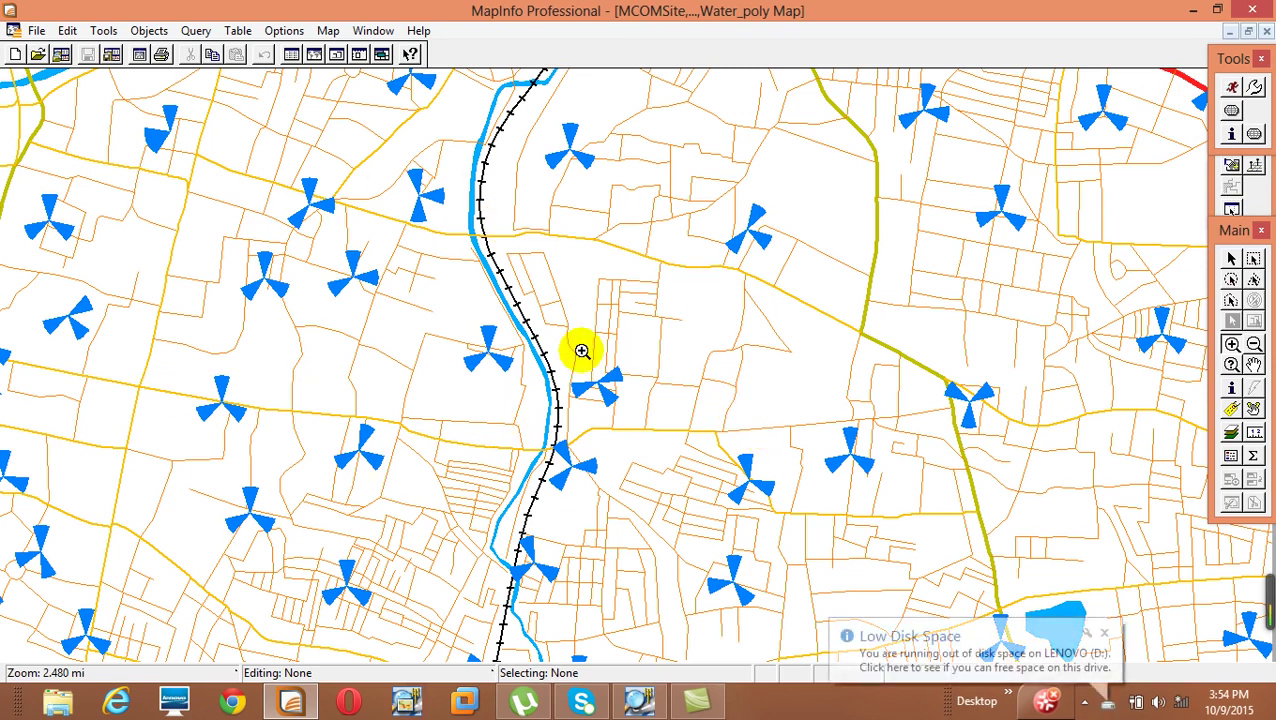
Turn on Auto Label for the MCOMSite layer in Layer Control.
{"action": "right_click", "coordinate": [387, 287]}
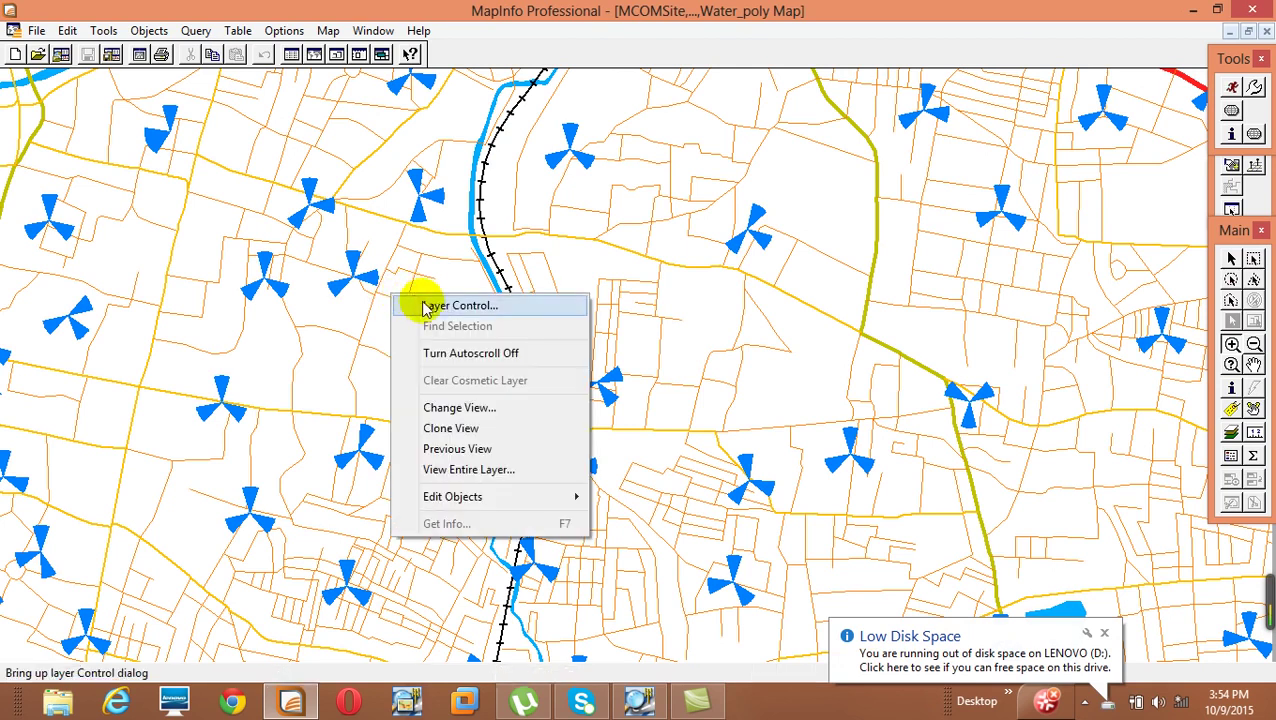
{"action": "left_click", "coordinate": [431, 306]}
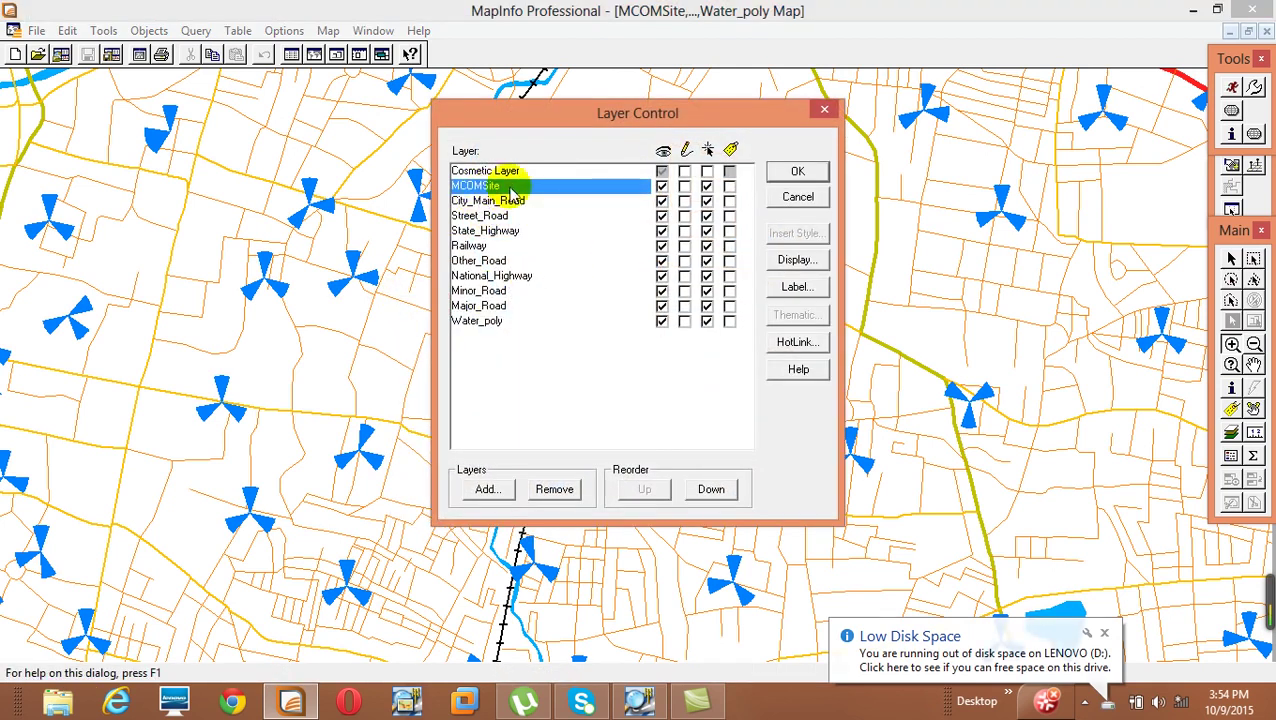
{"action": "left_click", "coordinate": [729, 186]}
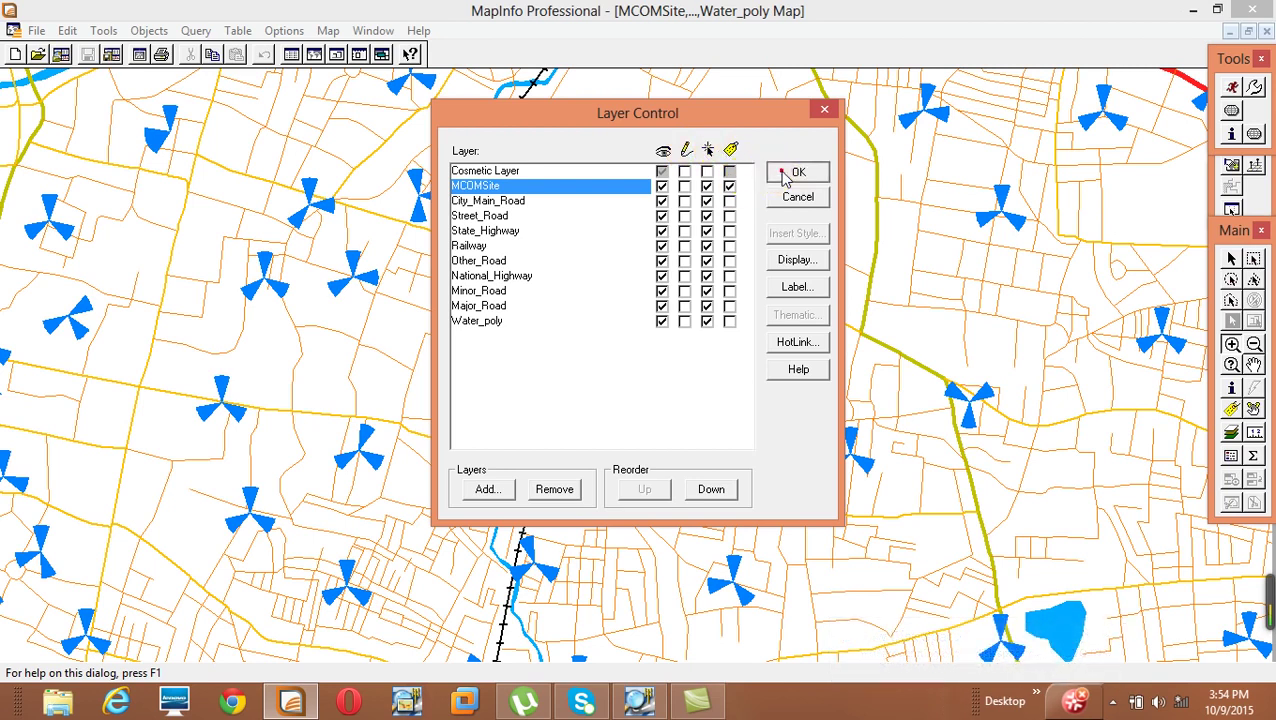
{"action": "left_click", "coordinate": [797, 172]}
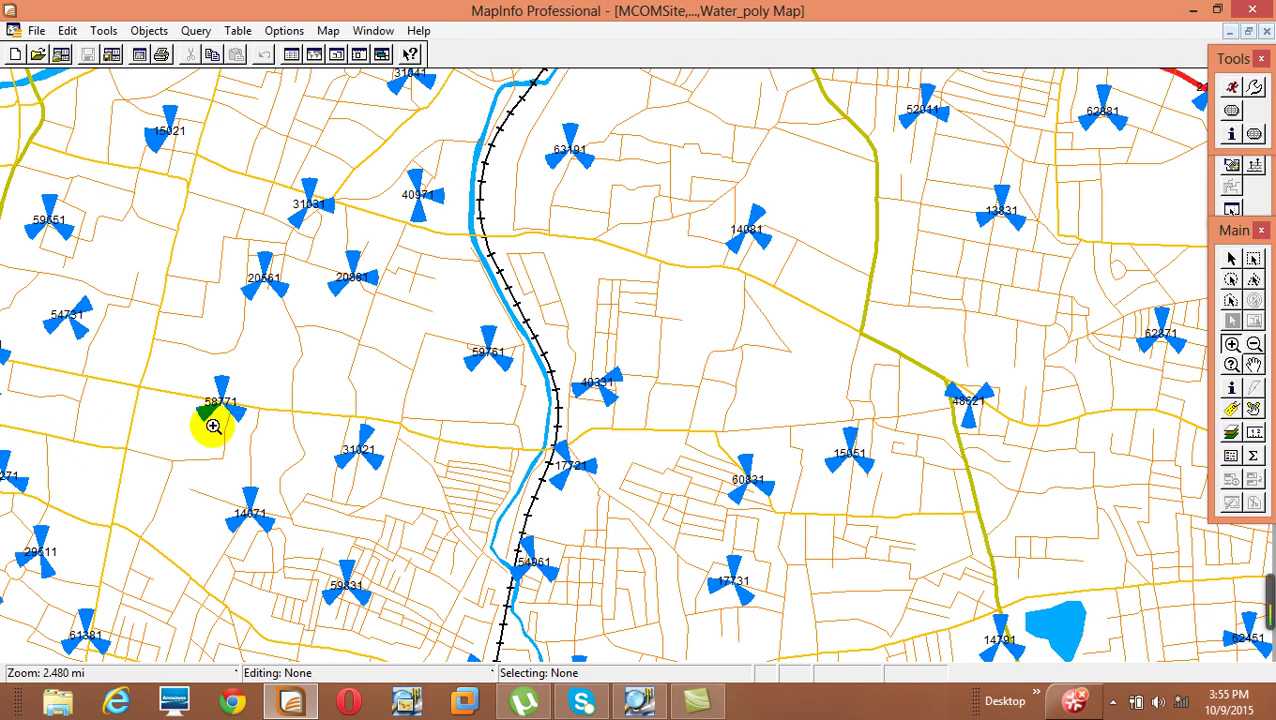
Move the tool palette aside and make the MCOMSite layer editable in Layer Control.
{"action": "left_click", "coordinate": [1254, 166]}
{"action": "left_click_drag", "start_coordinate": [1239, 237], "coordinate": [1240, 282]}
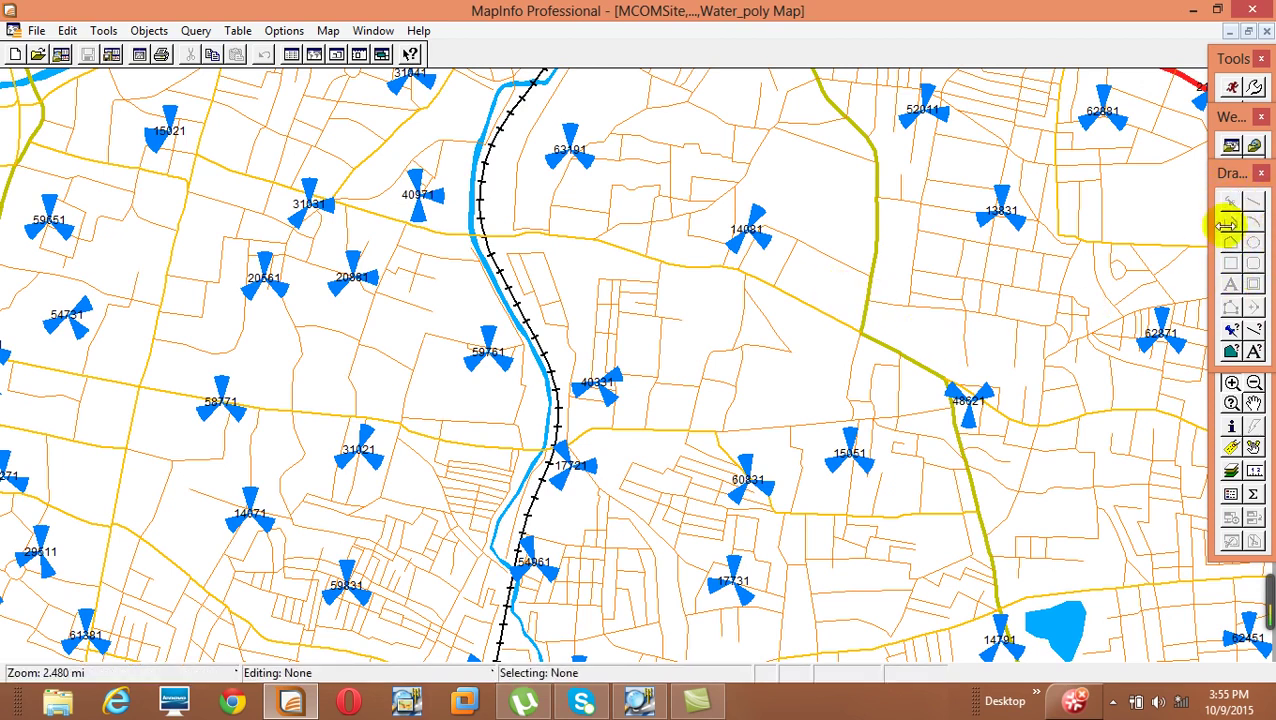
{"action": "right_click", "coordinate": [946, 296]}
{"action": "left_click", "coordinate": [1012, 308]}
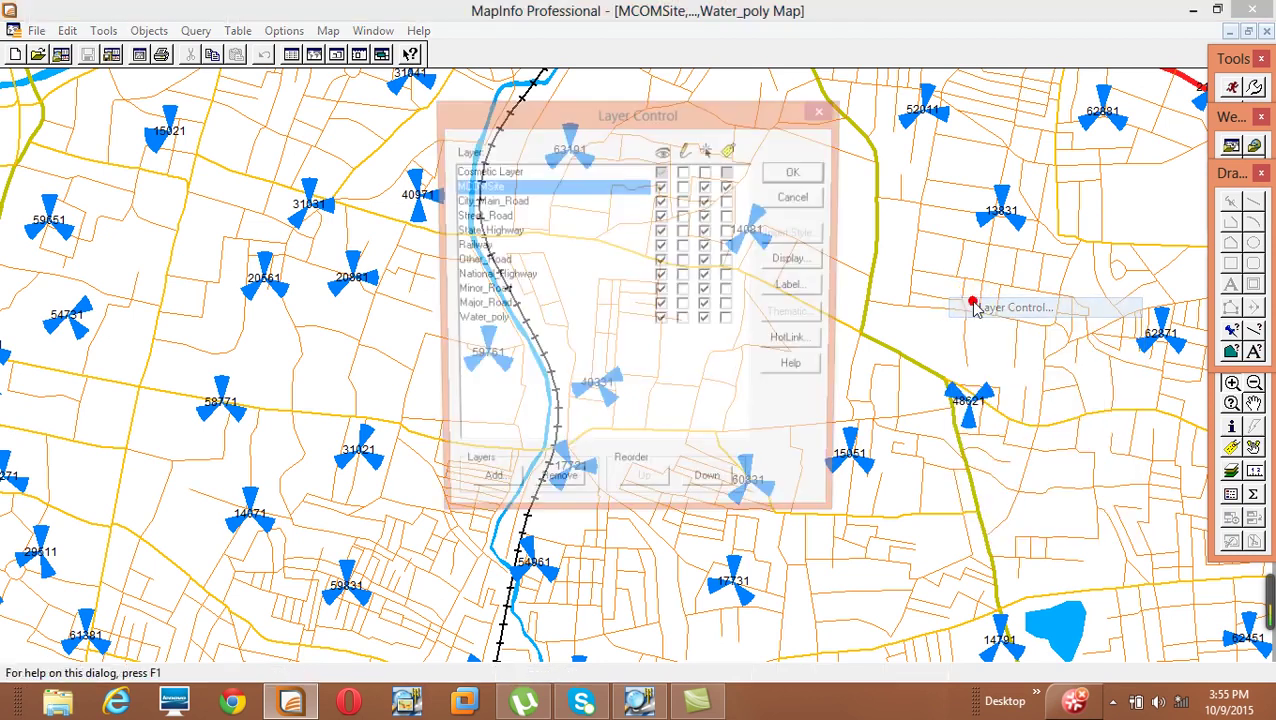
{"action": "left_click", "coordinate": [684, 186]}
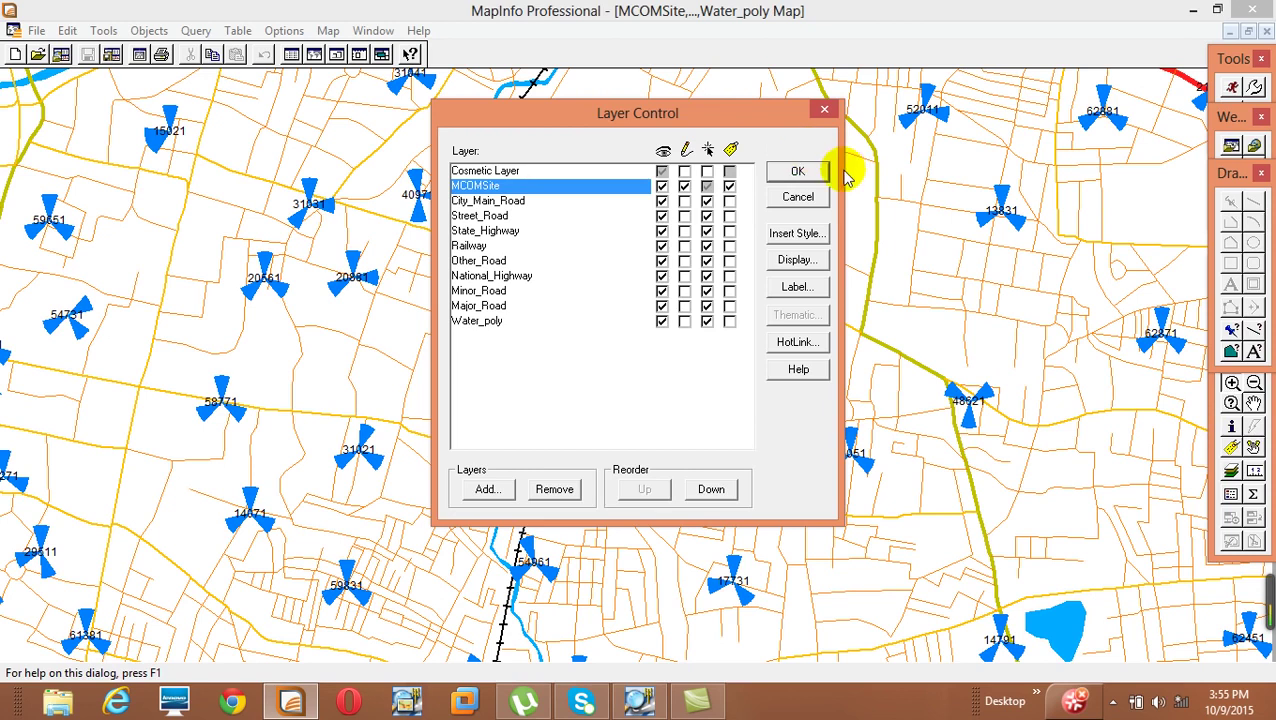
{"action": "left_click", "coordinate": [802, 172]}
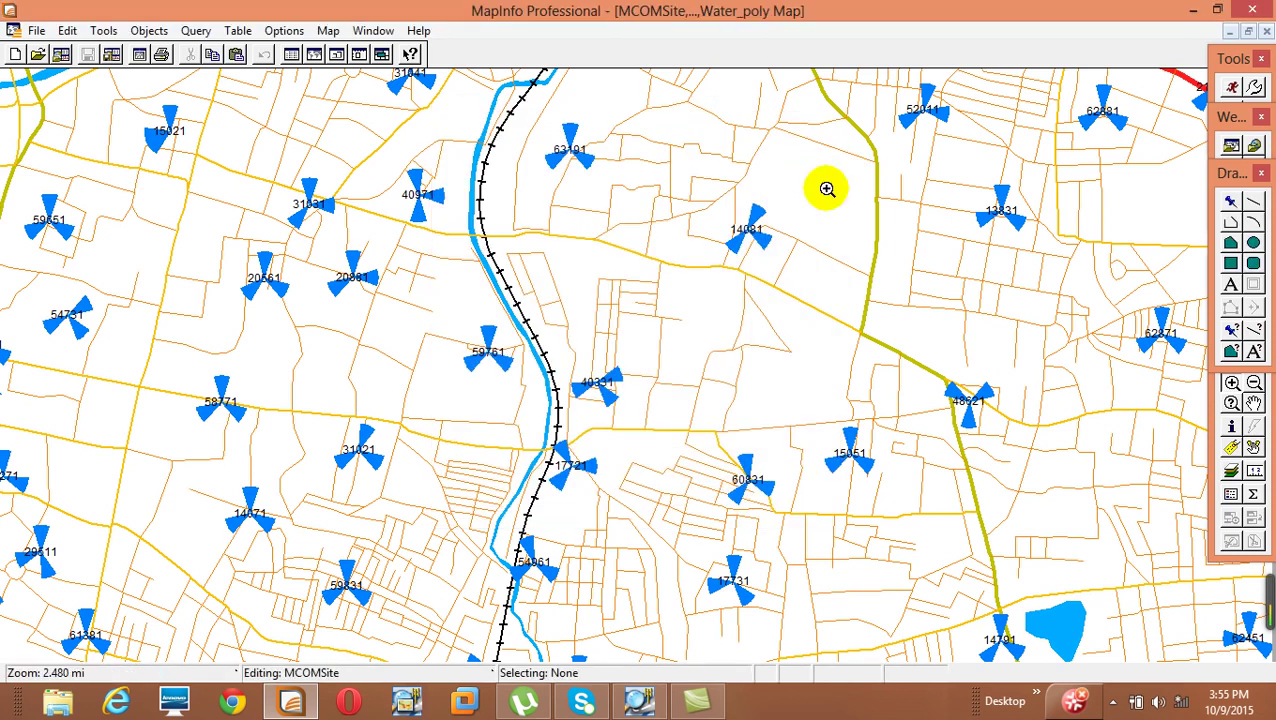
Place a new symbol point east of centre and inspect its properties without changes.
{"action": "left_click", "coordinate": [1231, 205]}
{"action": "left_click", "coordinate": [791, 377]}
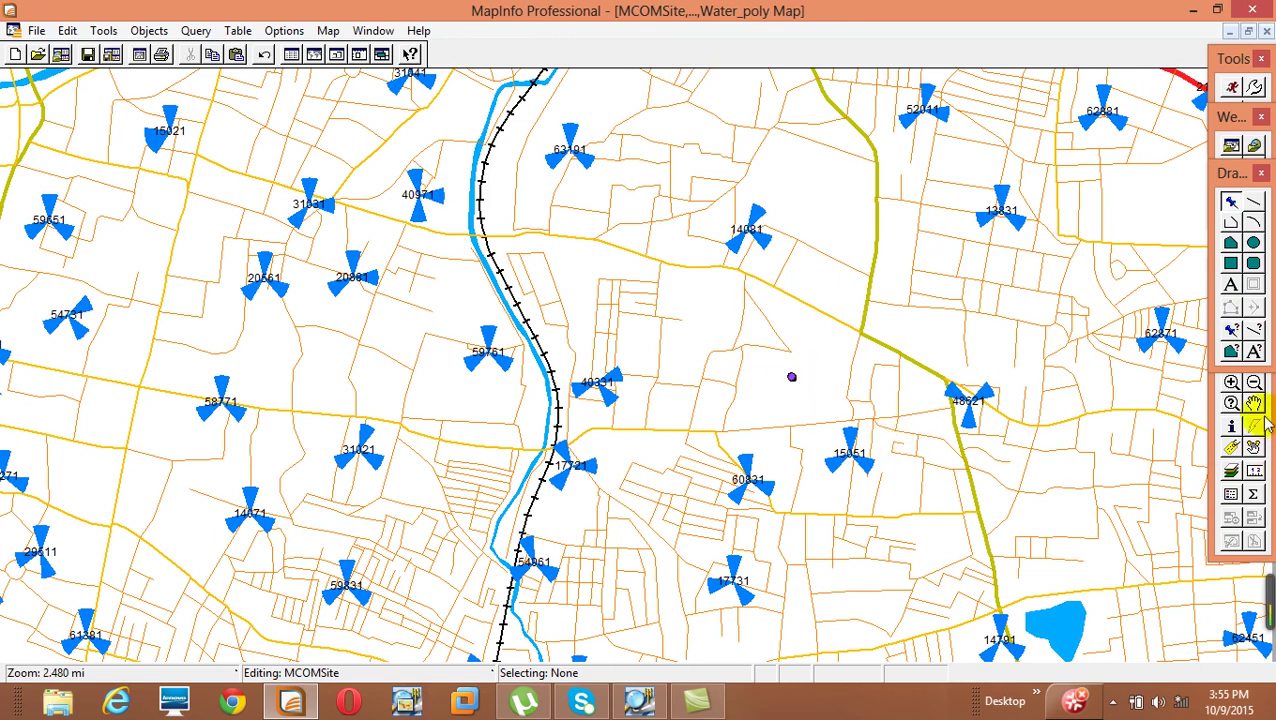
{"action": "left_click", "coordinate": [1231, 297]}
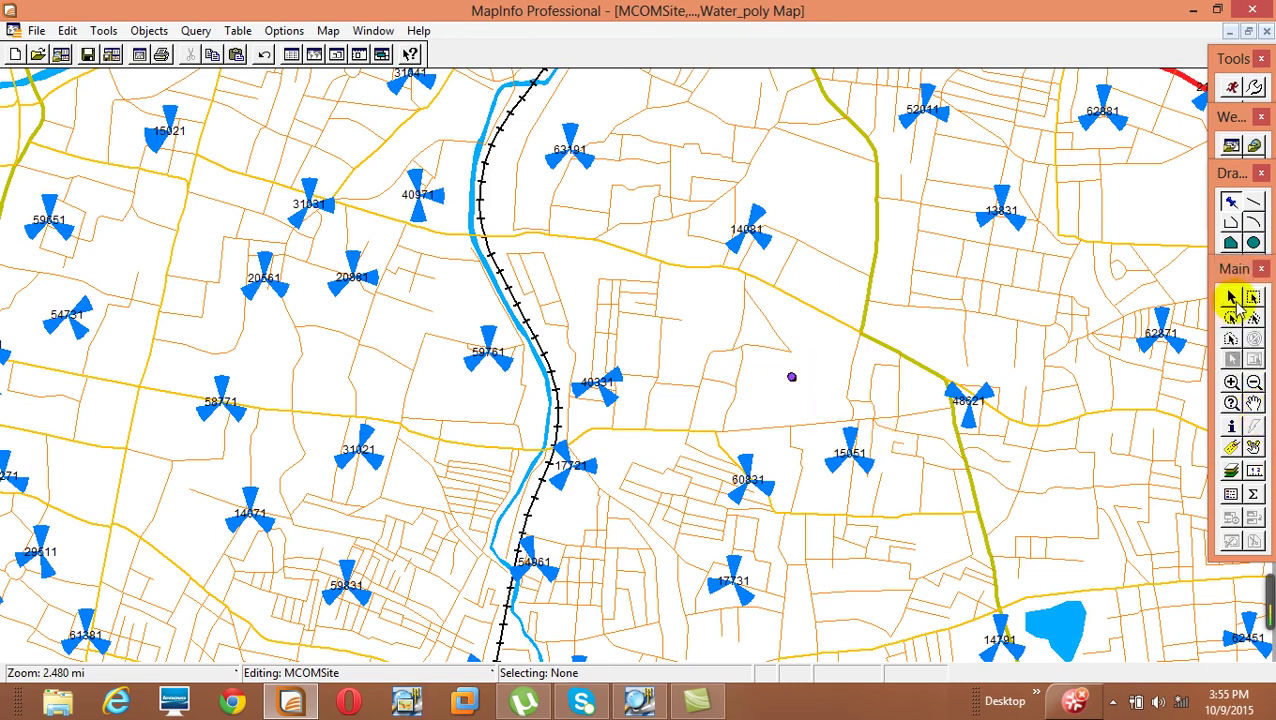
{"action": "left_click", "coordinate": [808, 393]}
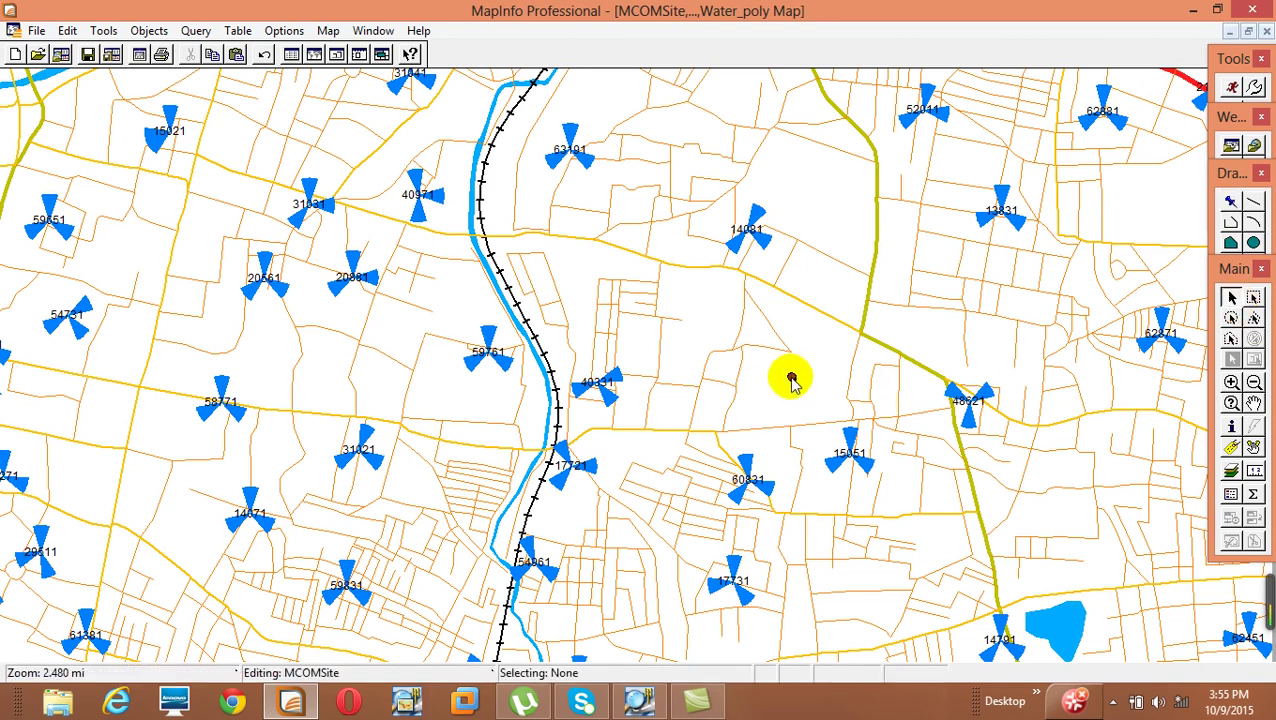
{"action": "double_click", "coordinate": [791, 378]}
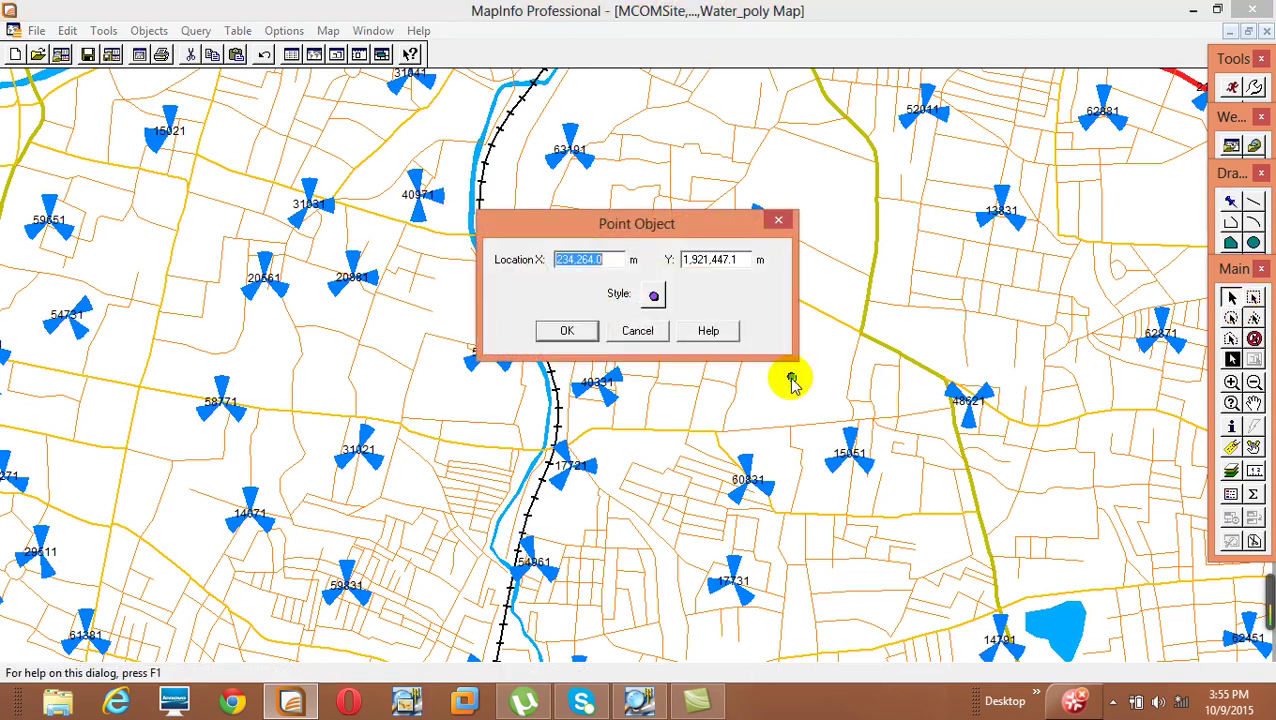
{"action": "left_click_drag", "start_coordinate": [646, 230], "coordinate": [703, 196]}
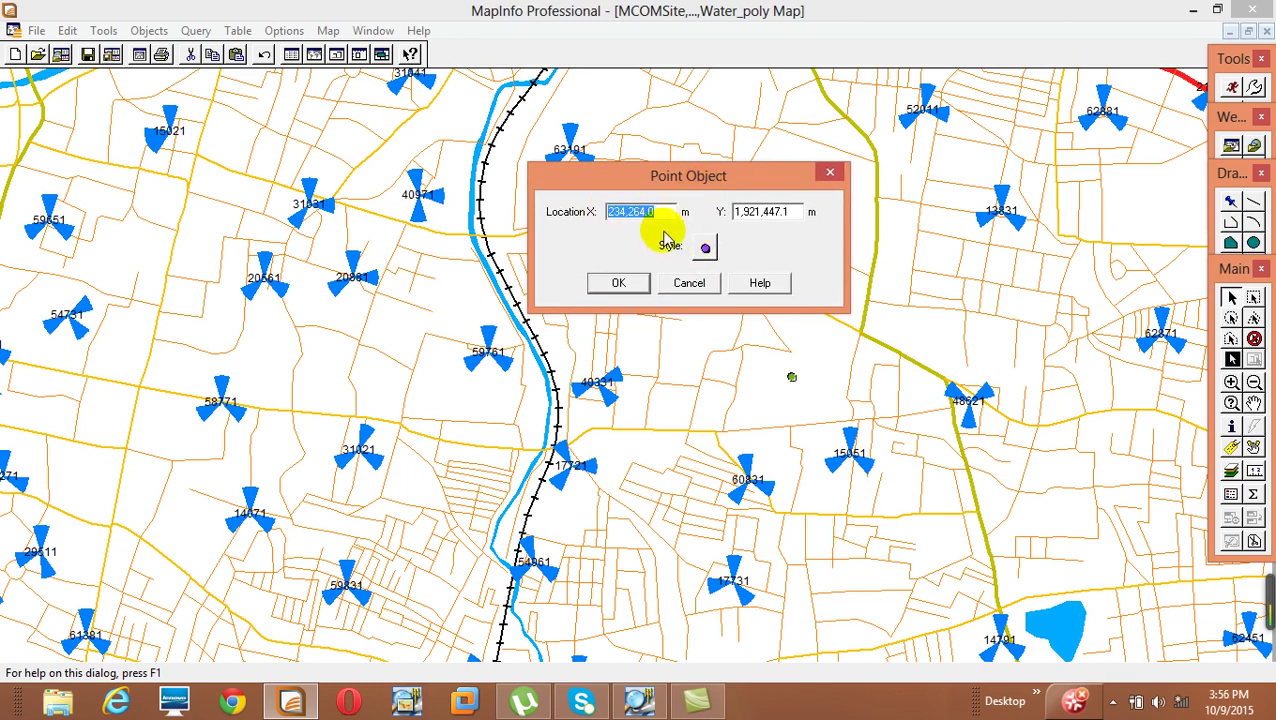
{"action": "left_click_drag", "start_coordinate": [792, 212], "coordinate": [718, 211]}
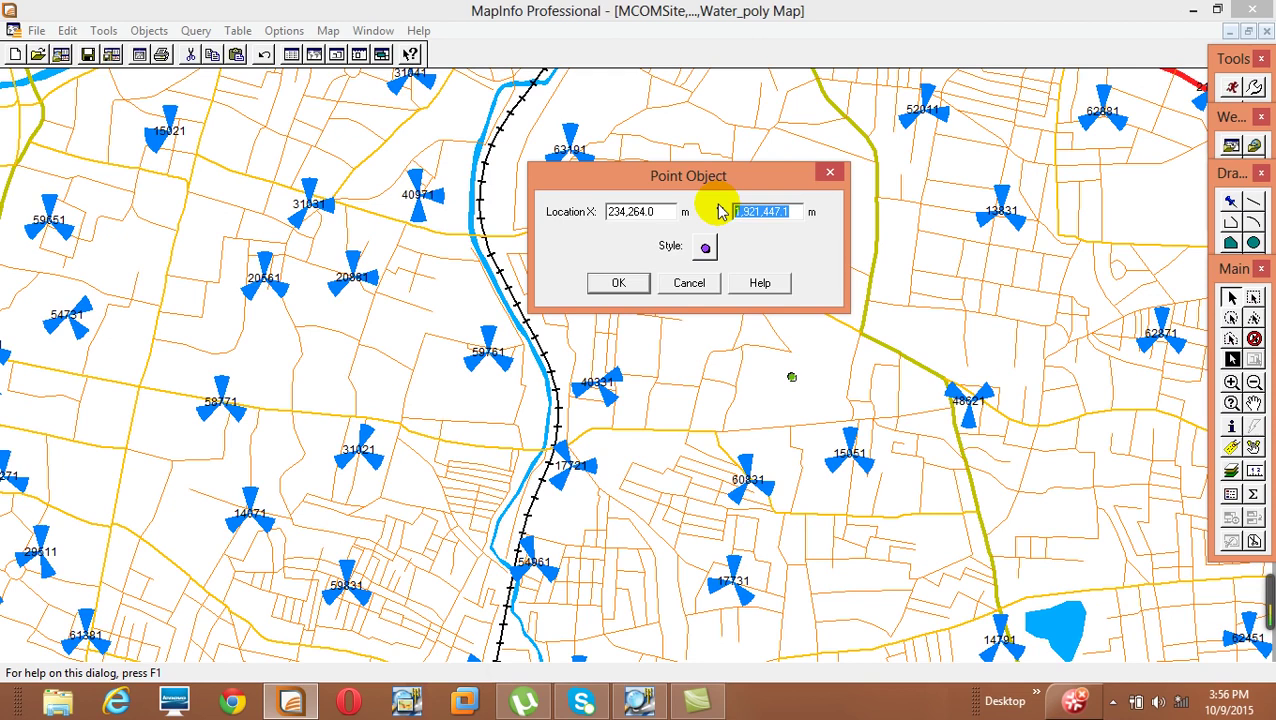
{"action": "left_click", "coordinate": [685, 284]}
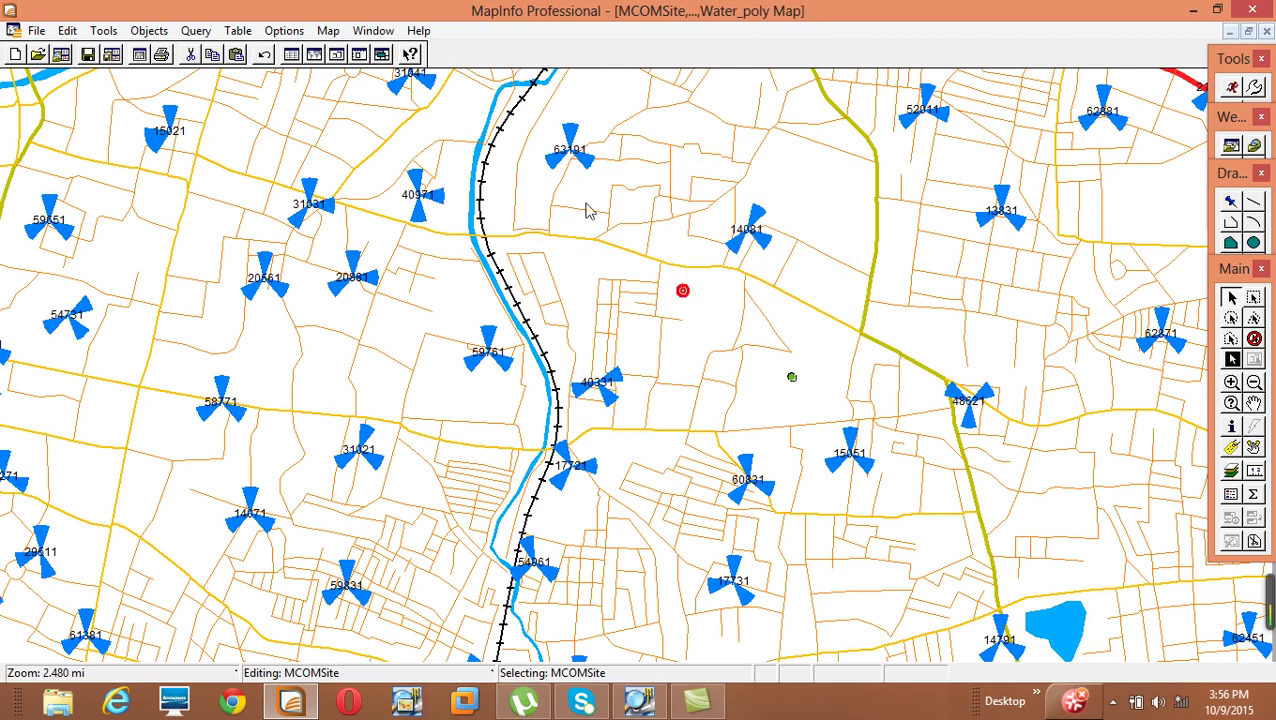
Open Map Options and its Projection chooser.
{"action": "left_click", "coordinate": [328, 30]}
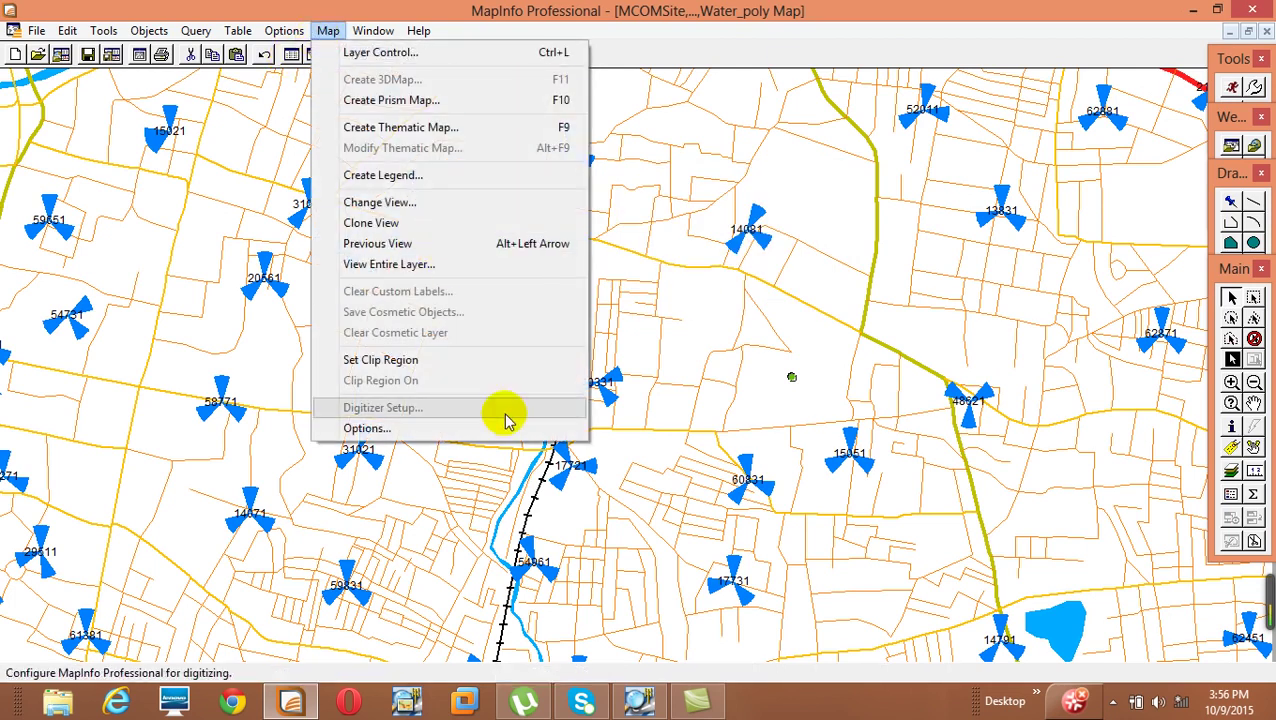
{"action": "left_click", "coordinate": [500, 428]}
{"action": "left_click", "coordinate": [757, 255]}
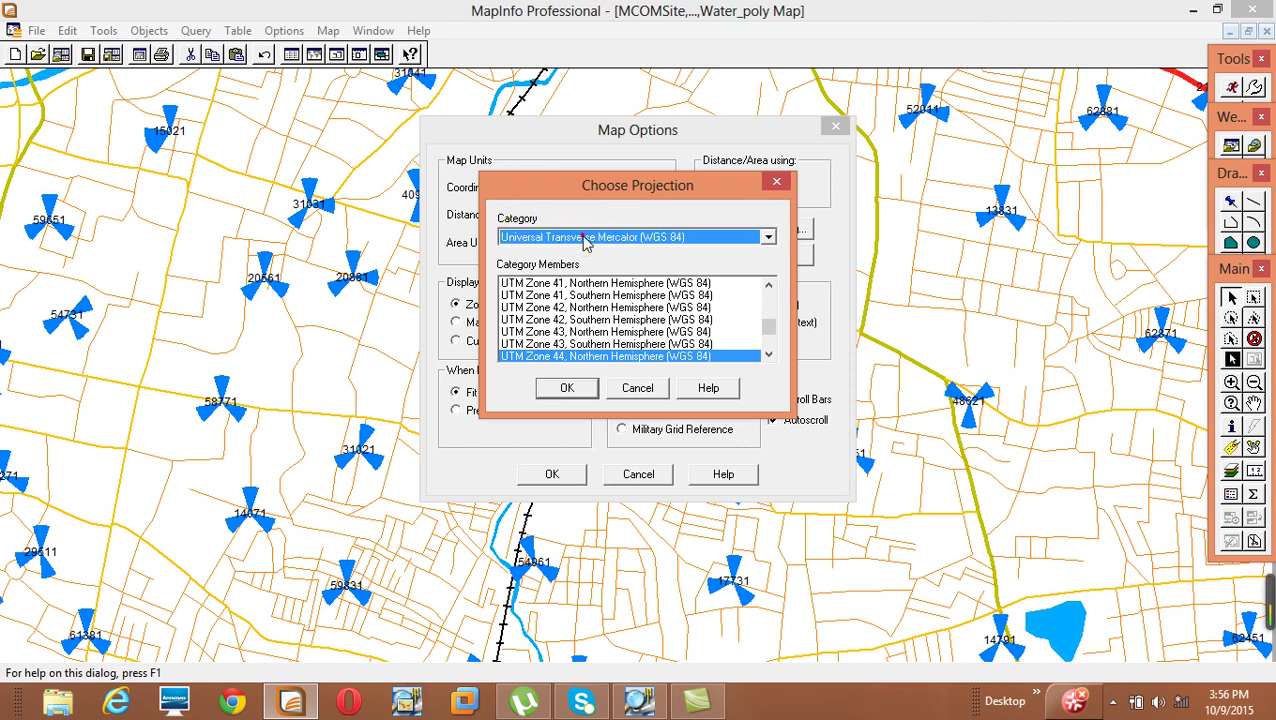
Choose the Longitude / Latitude (WGS 84) projection and apply it in Map Options.
{"action": "left_click", "coordinate": [582, 236]}
{"action": "key", "text": "Home"}
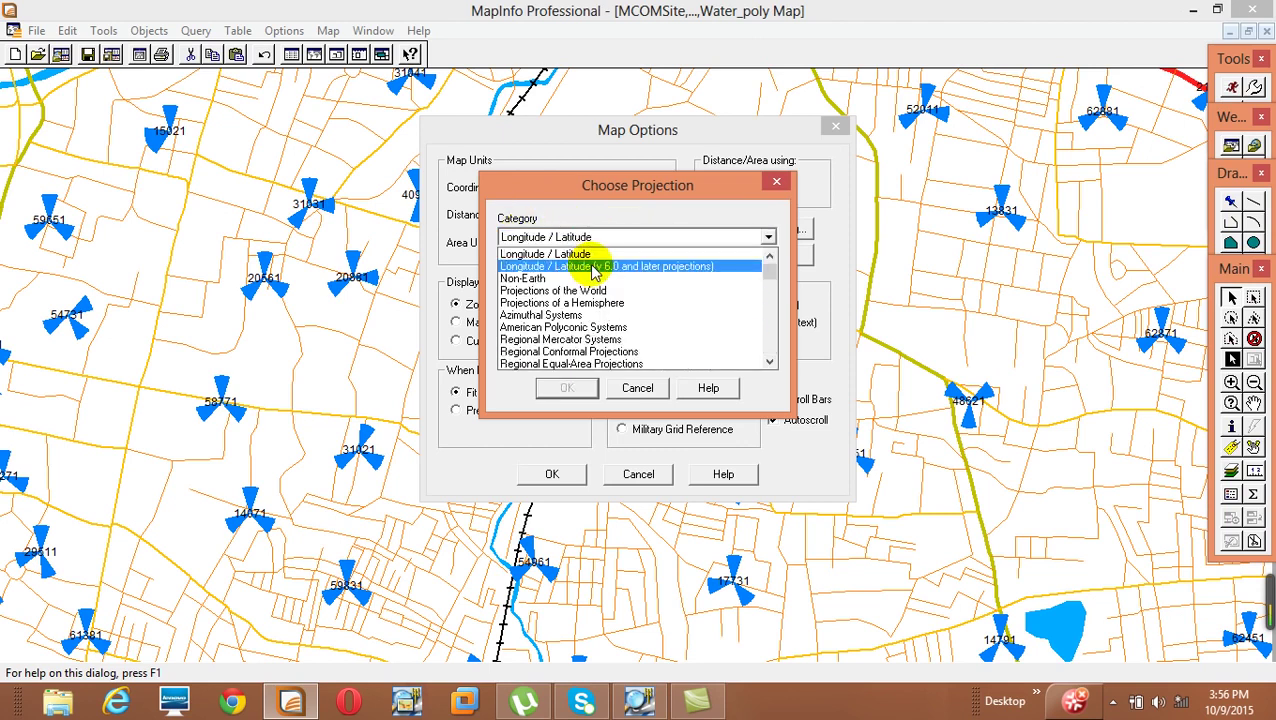
{"action": "left_click", "coordinate": [593, 253]}
{"action": "left_click", "coordinate": [588, 296]}
{"action": "scroll", "coordinate": [590, 300], "scroll_direction": "down", "scroll_amount": 20}
{"action": "scroll", "coordinate": [590, 305], "scroll_direction": "down", "scroll_amount": 20}
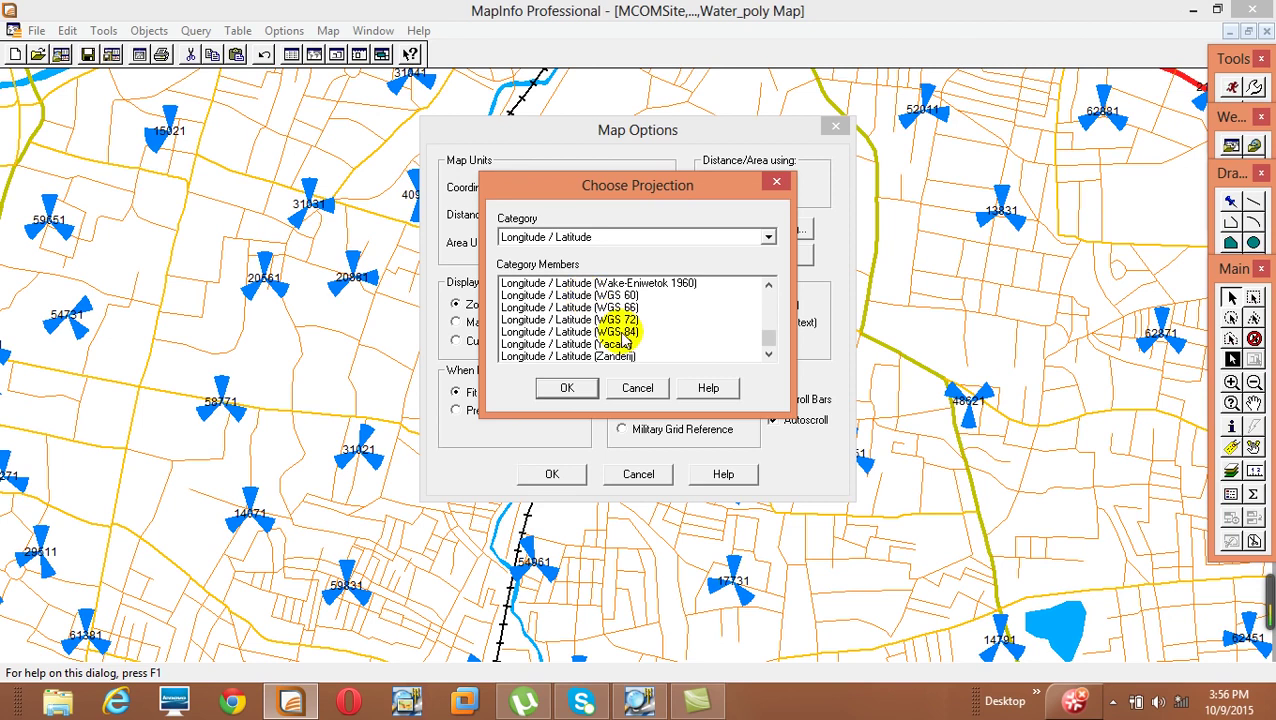
{"action": "left_click", "coordinate": [622, 332]}
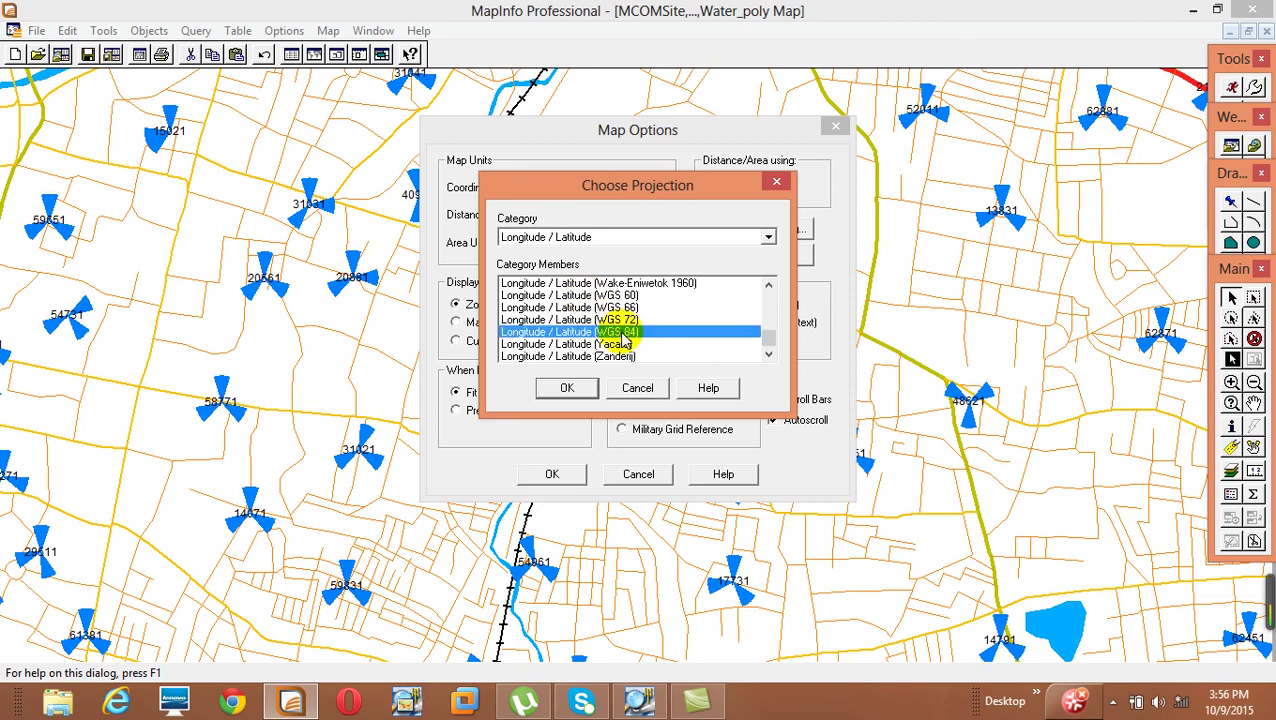
{"action": "left_click", "coordinate": [567, 388]}
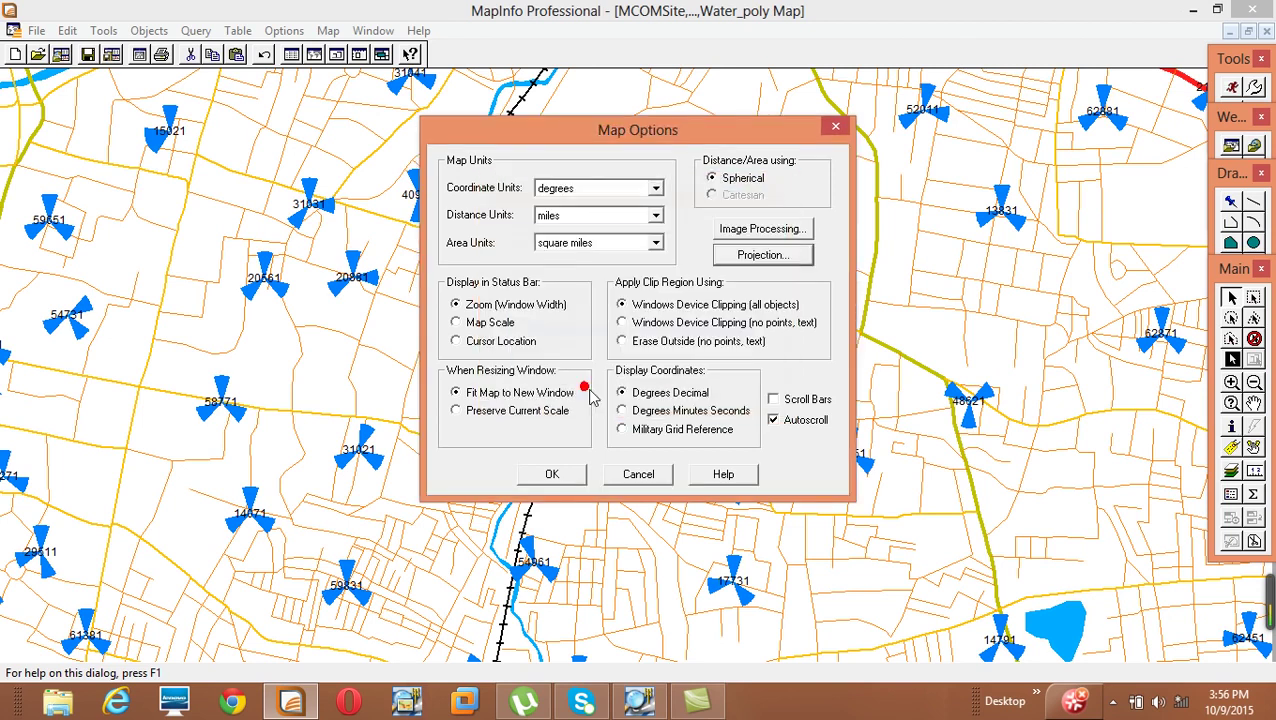
{"action": "left_click", "coordinate": [551, 475]}
{"action": "left_click", "coordinate": [751, 346]}
Open the new point's Point Object dialog and enter X 78.449558, Y 17.398789.
{"action": "left_click", "coordinate": [850, 402]}
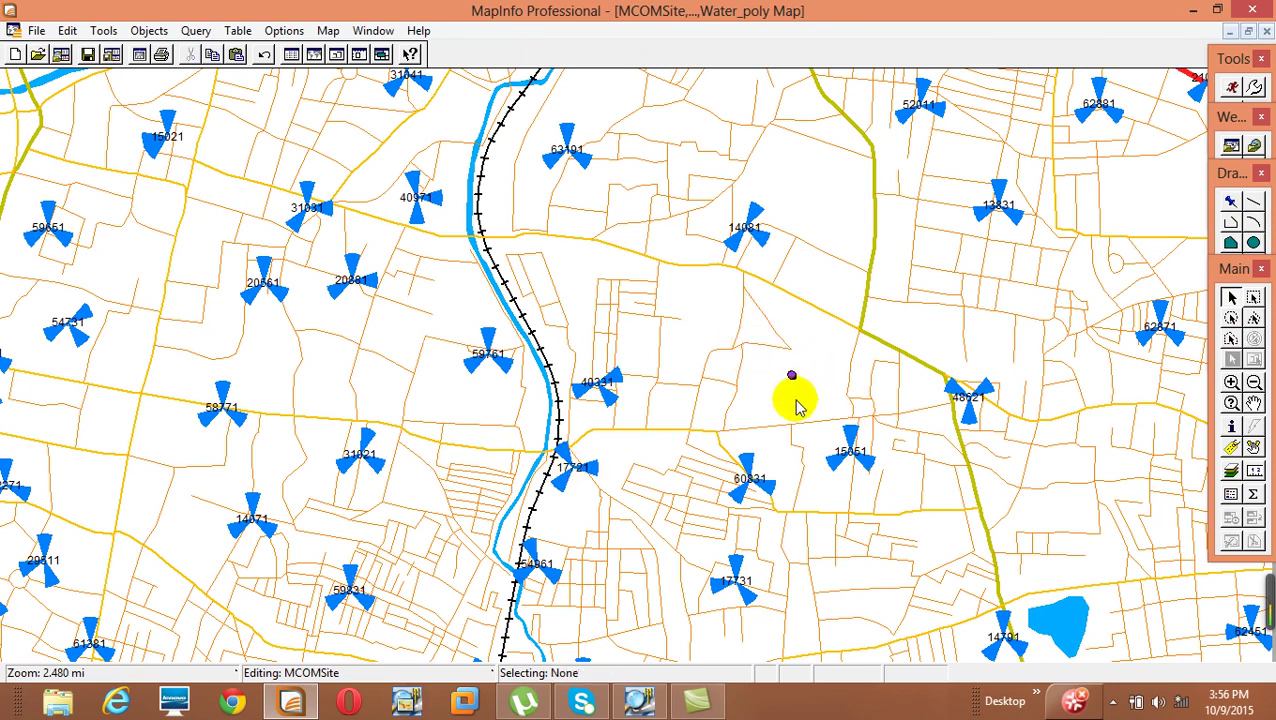
{"action": "double_click", "coordinate": [791, 376]}
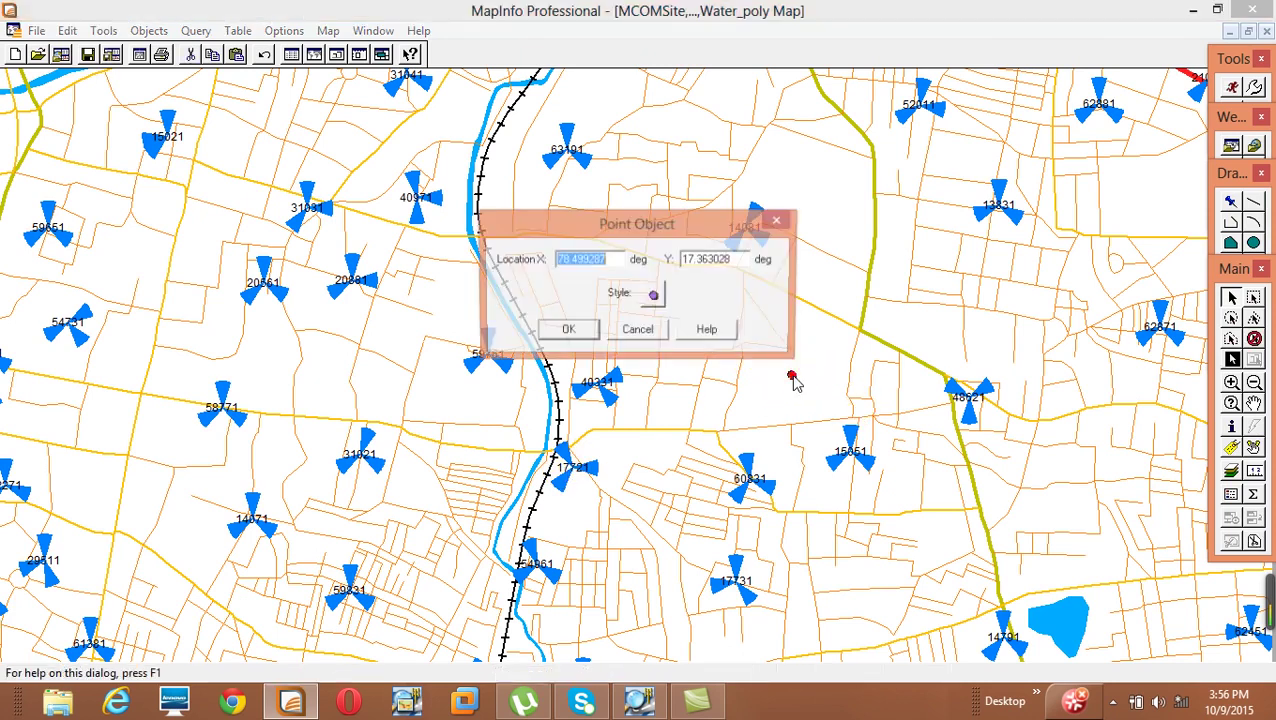
{"action": "left_click_drag", "start_coordinate": [612, 228], "coordinate": [443, 157]}
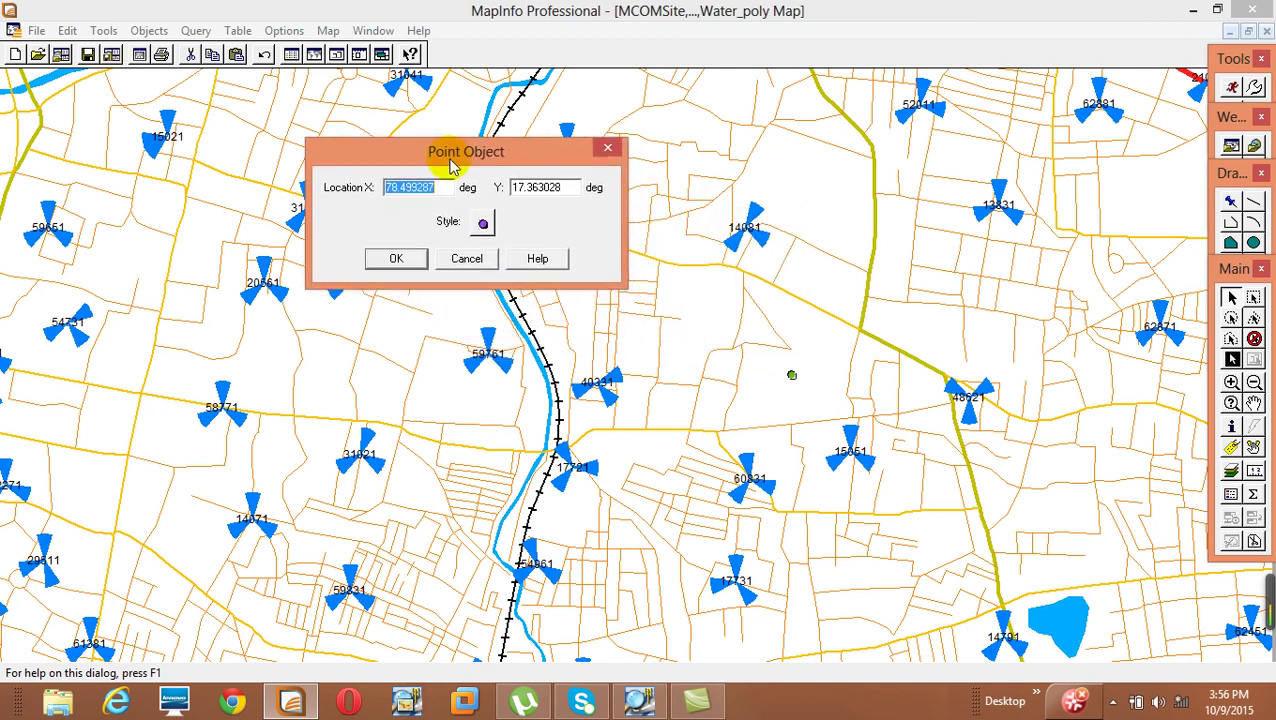
{"action": "left_click", "coordinate": [437, 188]}
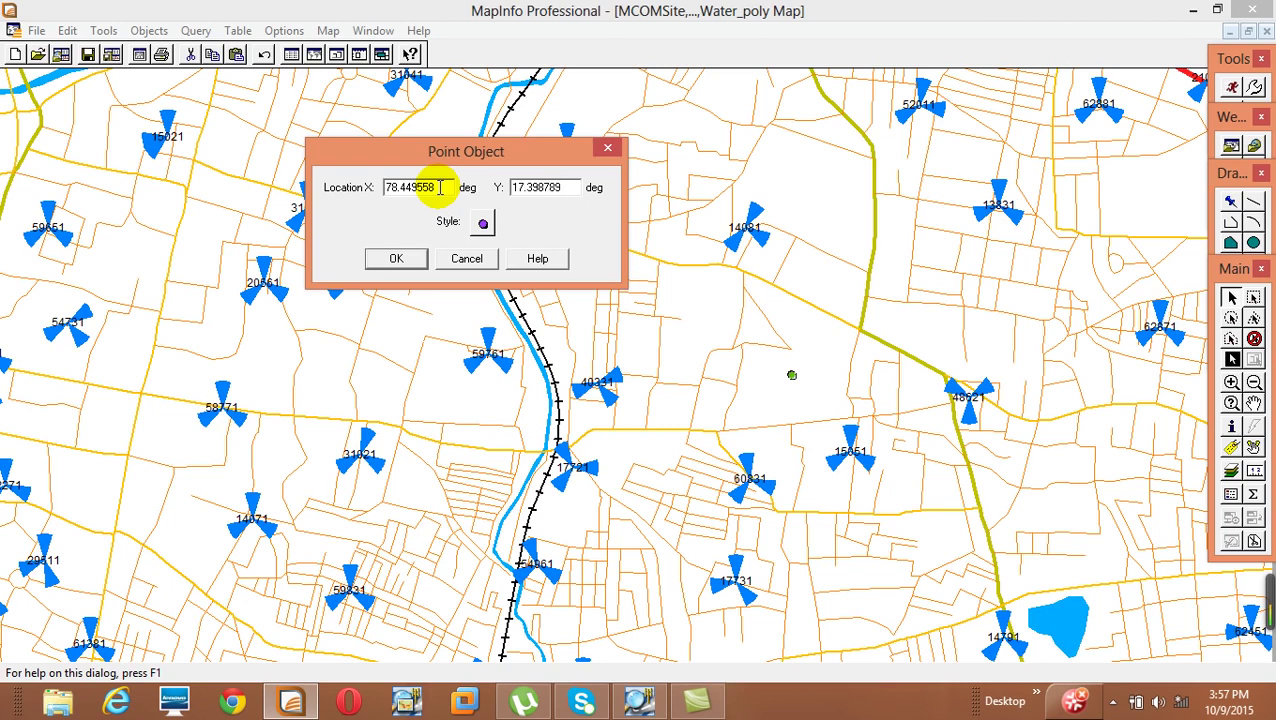
Give the point a star symbol at size 192.
{"action": "left_click", "coordinate": [484, 228]}
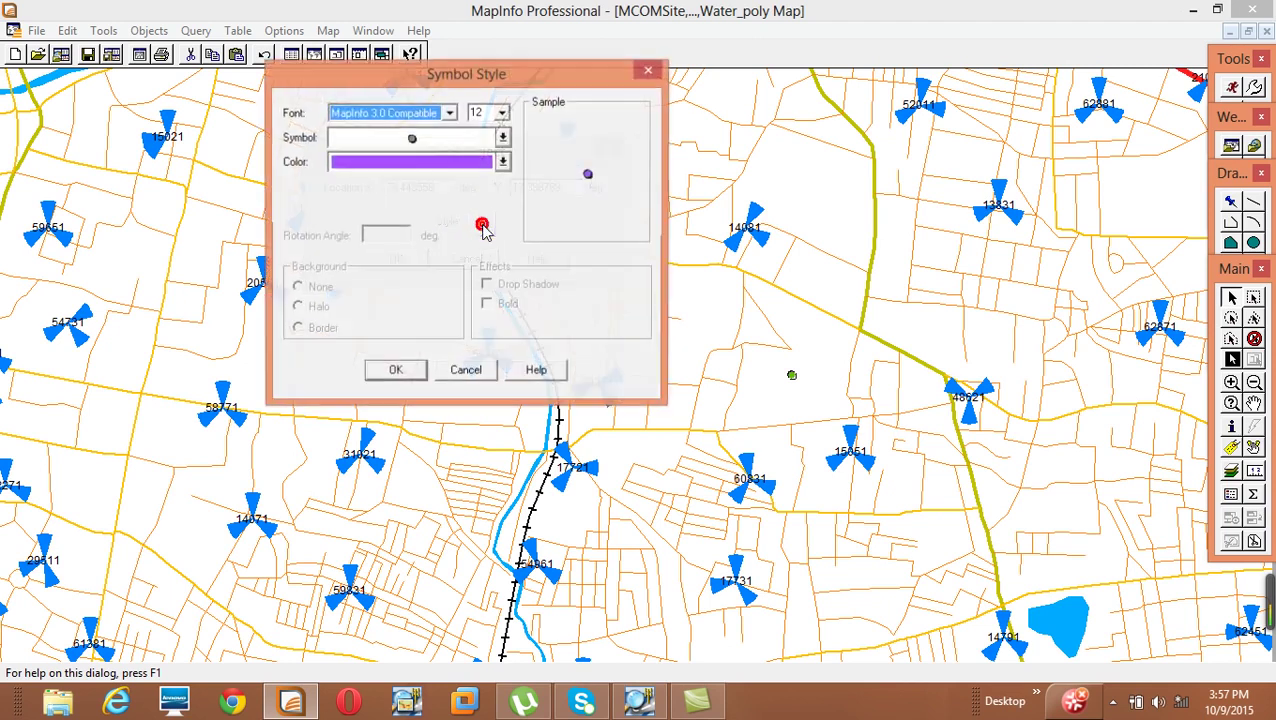
{"action": "left_click", "coordinate": [432, 140]}
{"action": "left_click", "coordinate": [432, 140]}
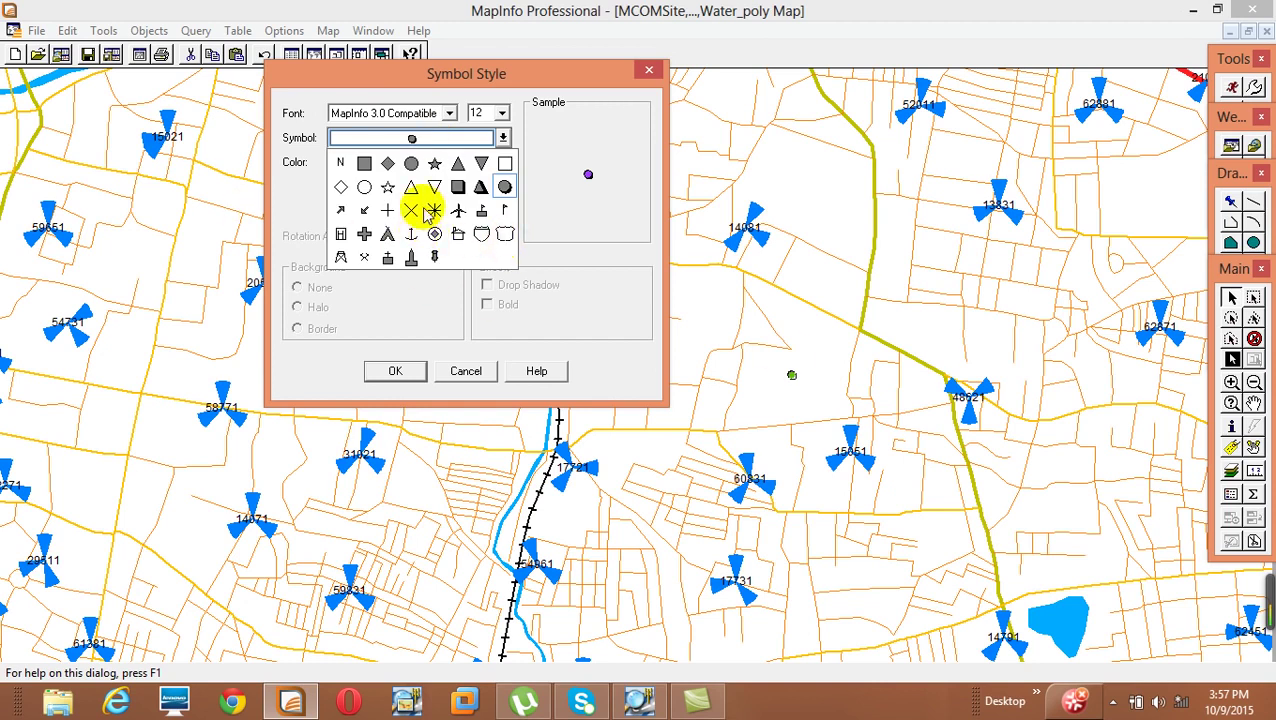
{"action": "left_click", "coordinate": [434, 166]}
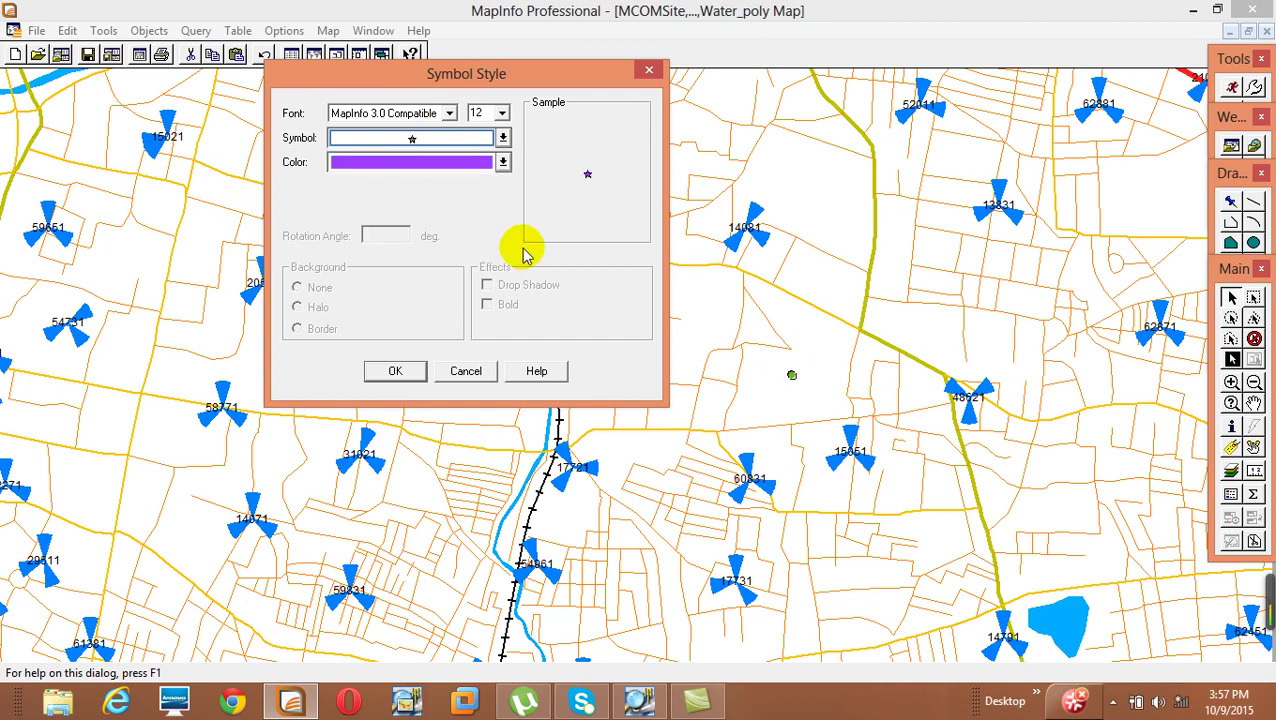
{"action": "left_click", "coordinate": [502, 113]}
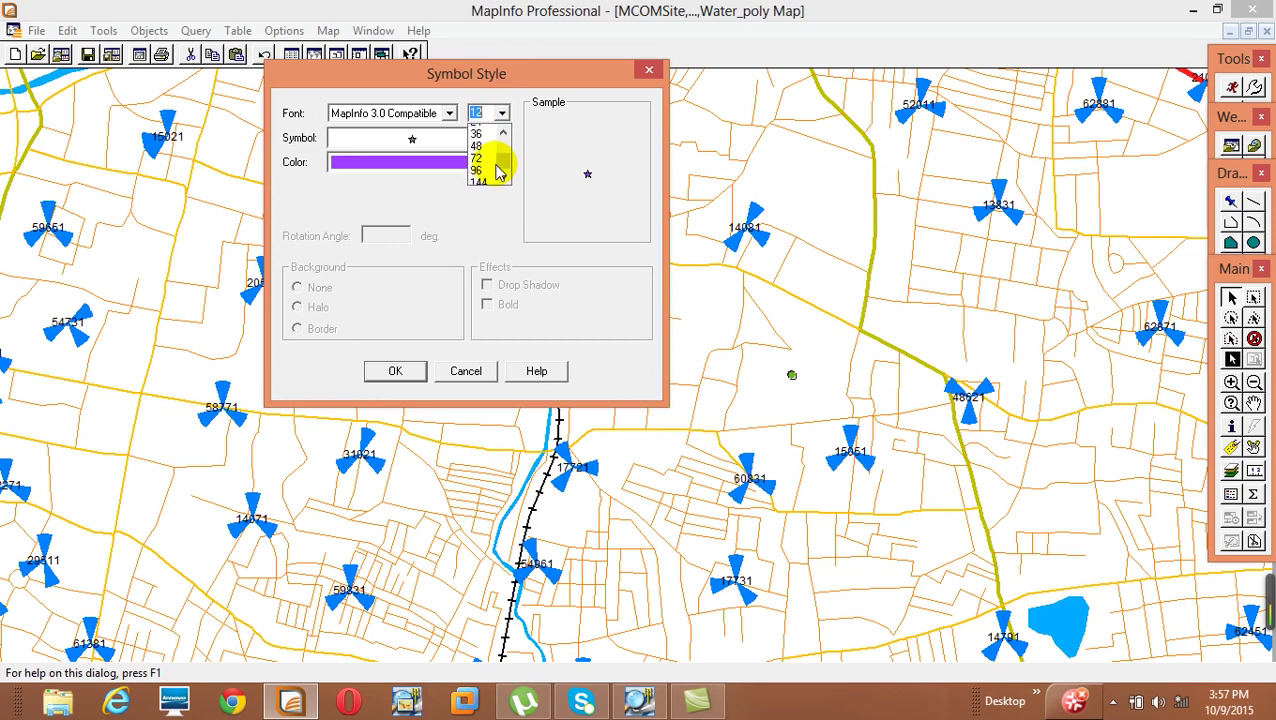
{"action": "left_click", "coordinate": [479, 166]}
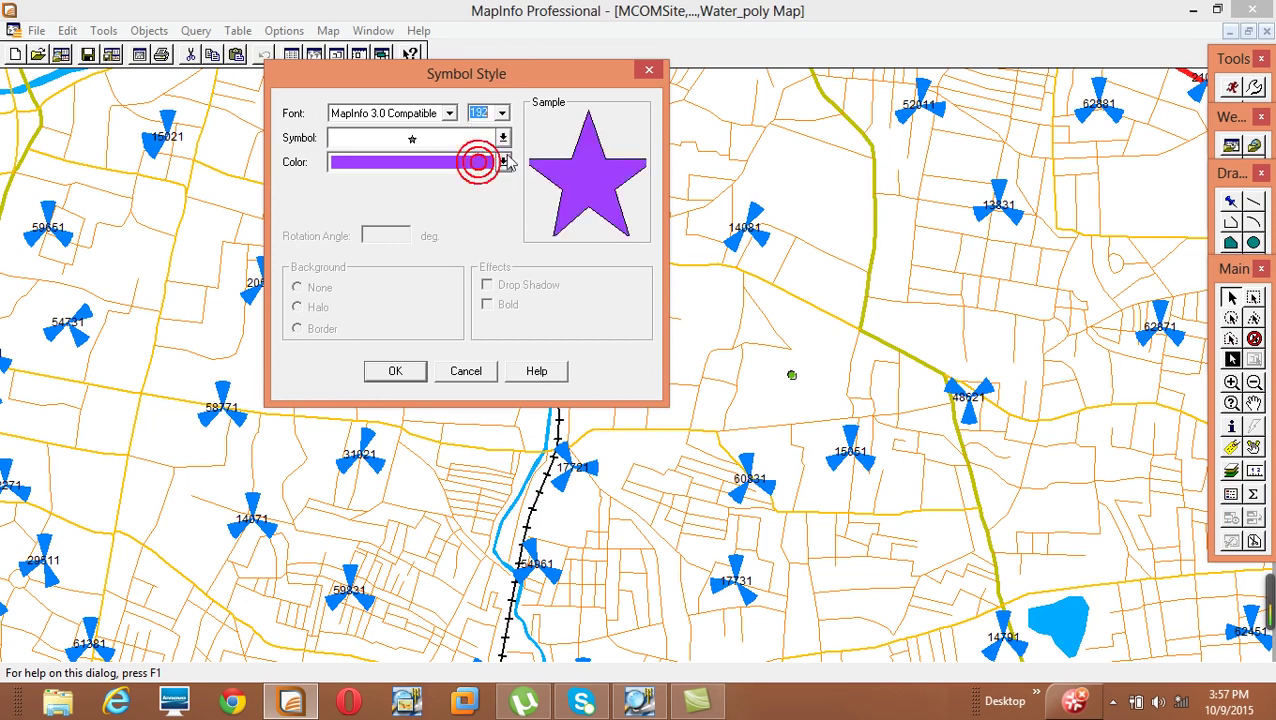
Colour the star magenta, then confirm the symbol style and the Point Object.
{"action": "left_click", "coordinate": [430, 162]}
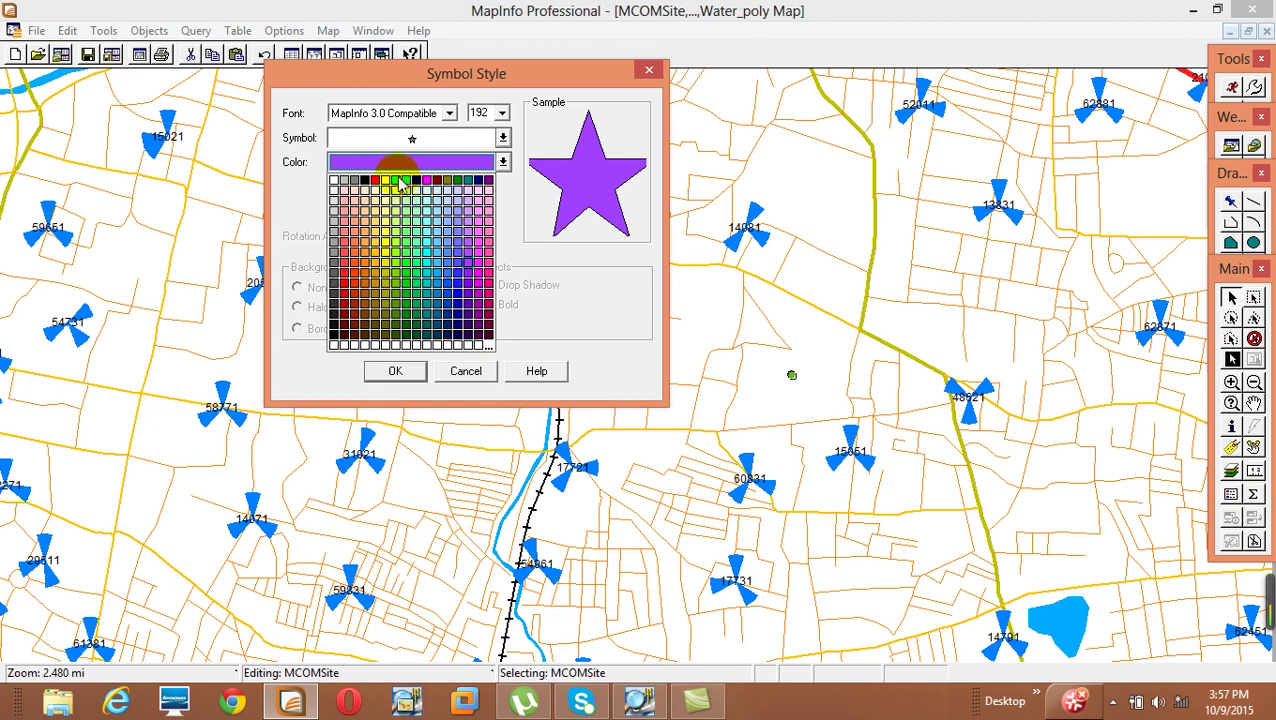
{"action": "left_click", "coordinate": [462, 290]}
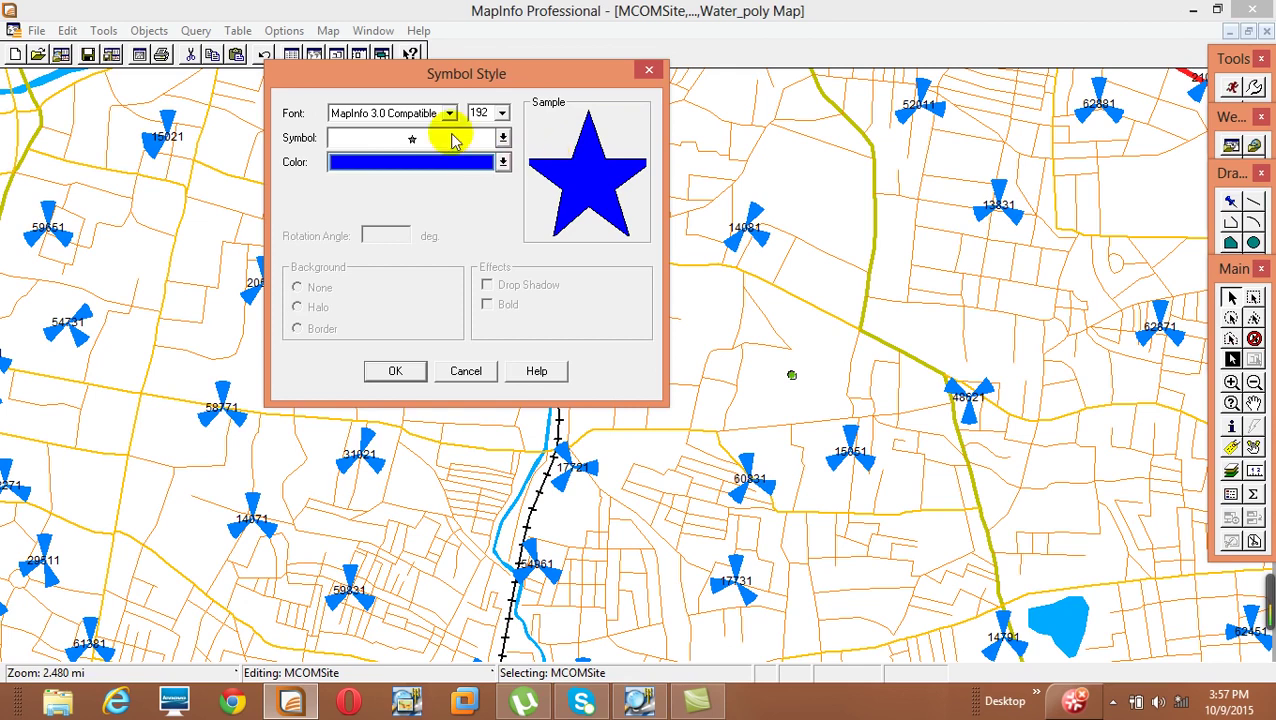
{"action": "left_click", "coordinate": [436, 162]}
{"action": "left_click", "coordinate": [427, 160]}
{"action": "left_click", "coordinate": [427, 160]}
{"action": "left_click", "coordinate": [426, 180]}
{"action": "left_click", "coordinate": [540, 177]}
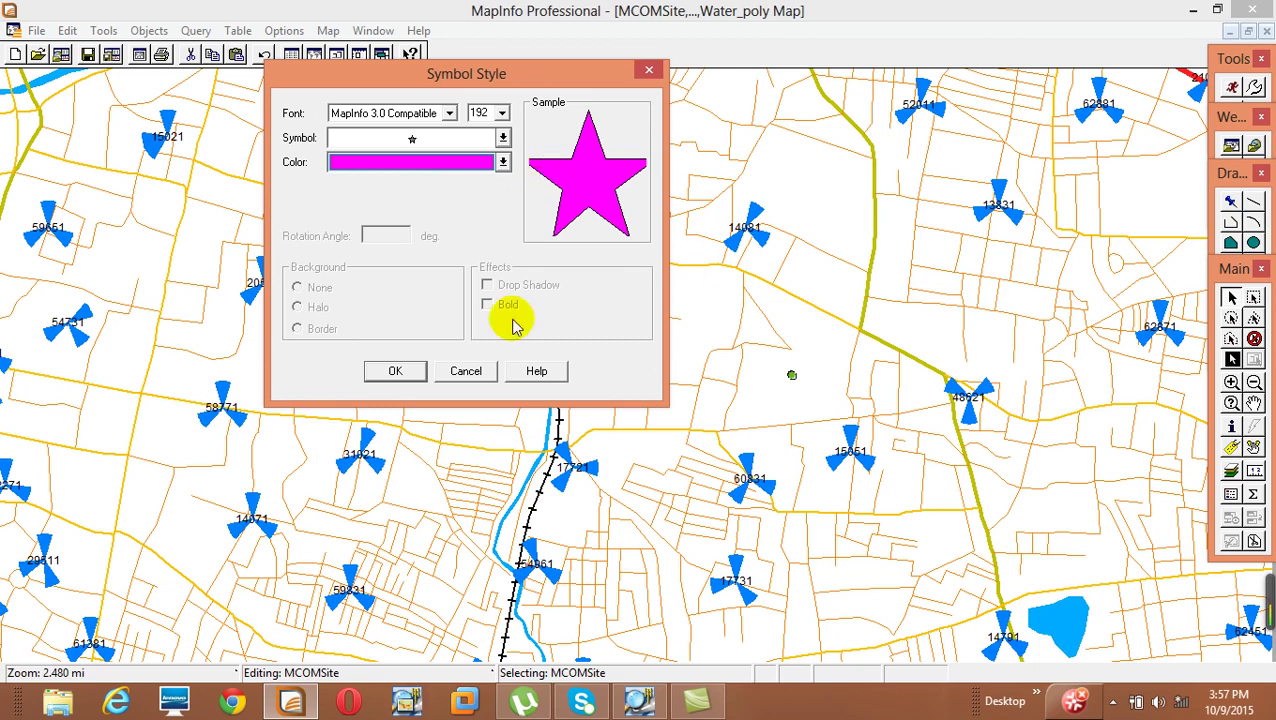
{"action": "left_click", "coordinate": [414, 377]}
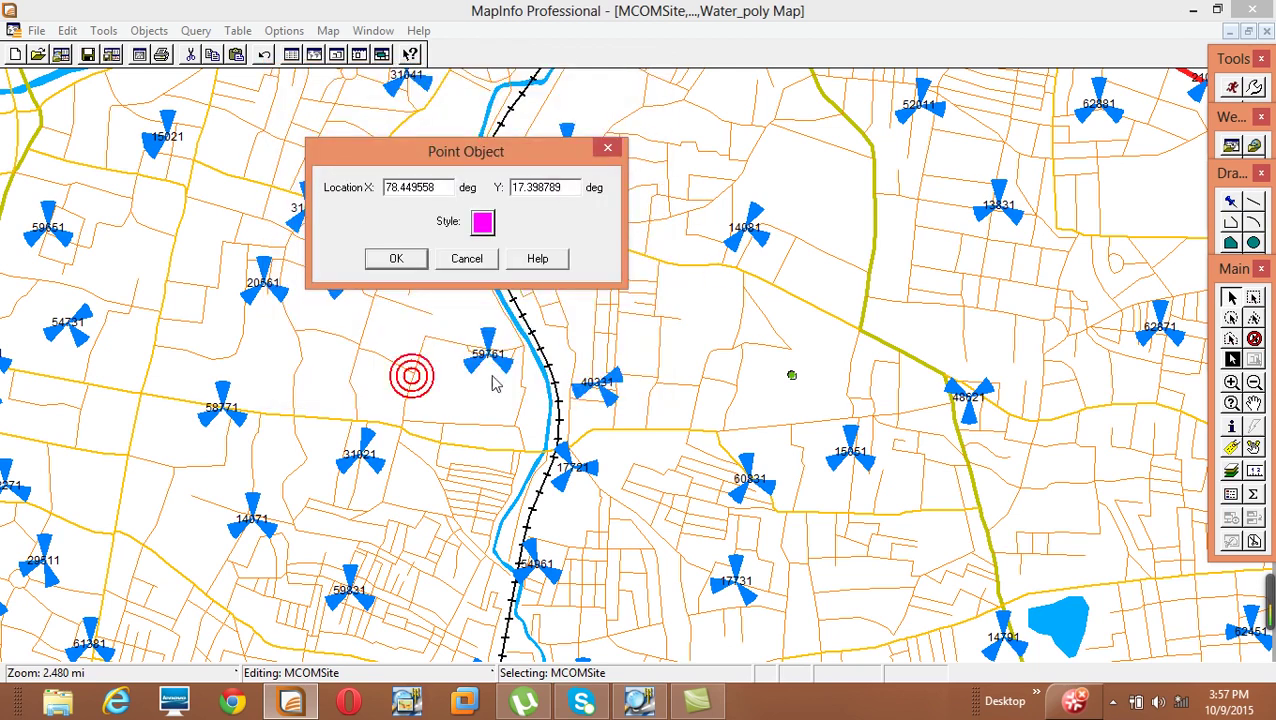
{"action": "left_click", "coordinate": [412, 260]}
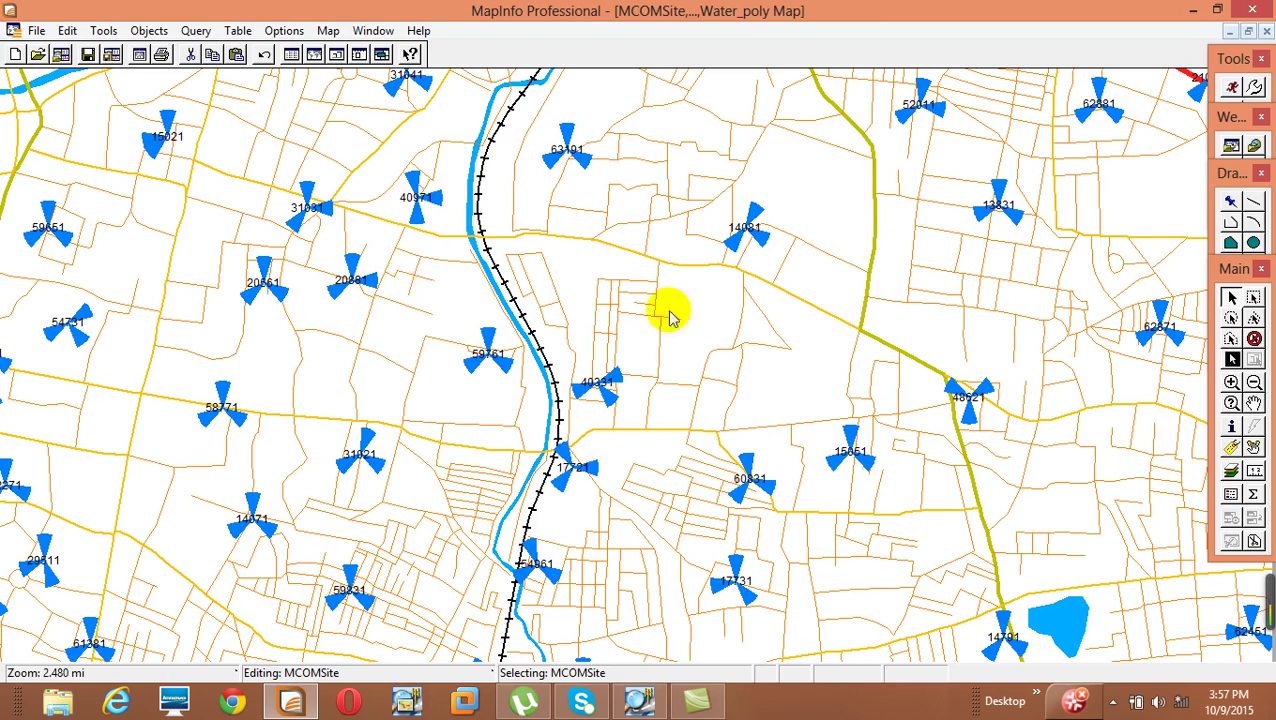
Zoom out, then zoom in closely around the magenta star, and switch to TEMS Investigation.
{"action": "left_click", "coordinate": [1254, 382]}
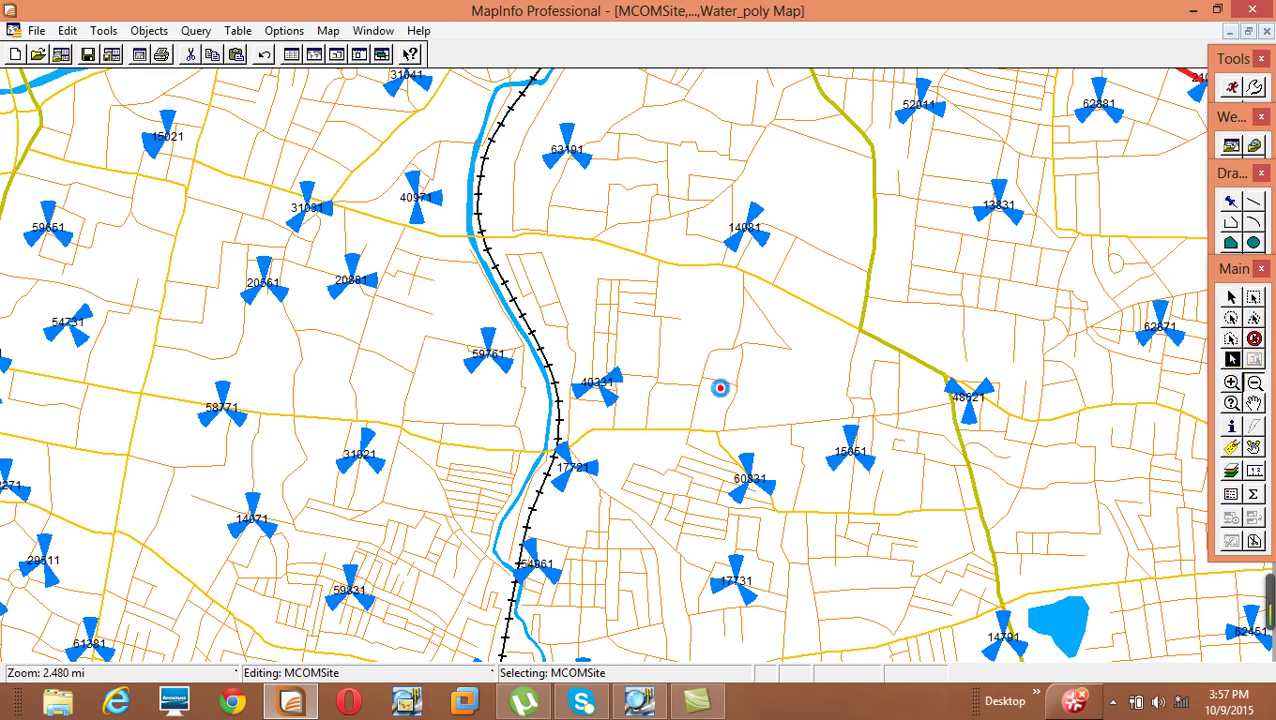
{"action": "left_click", "coordinate": [720, 389]}
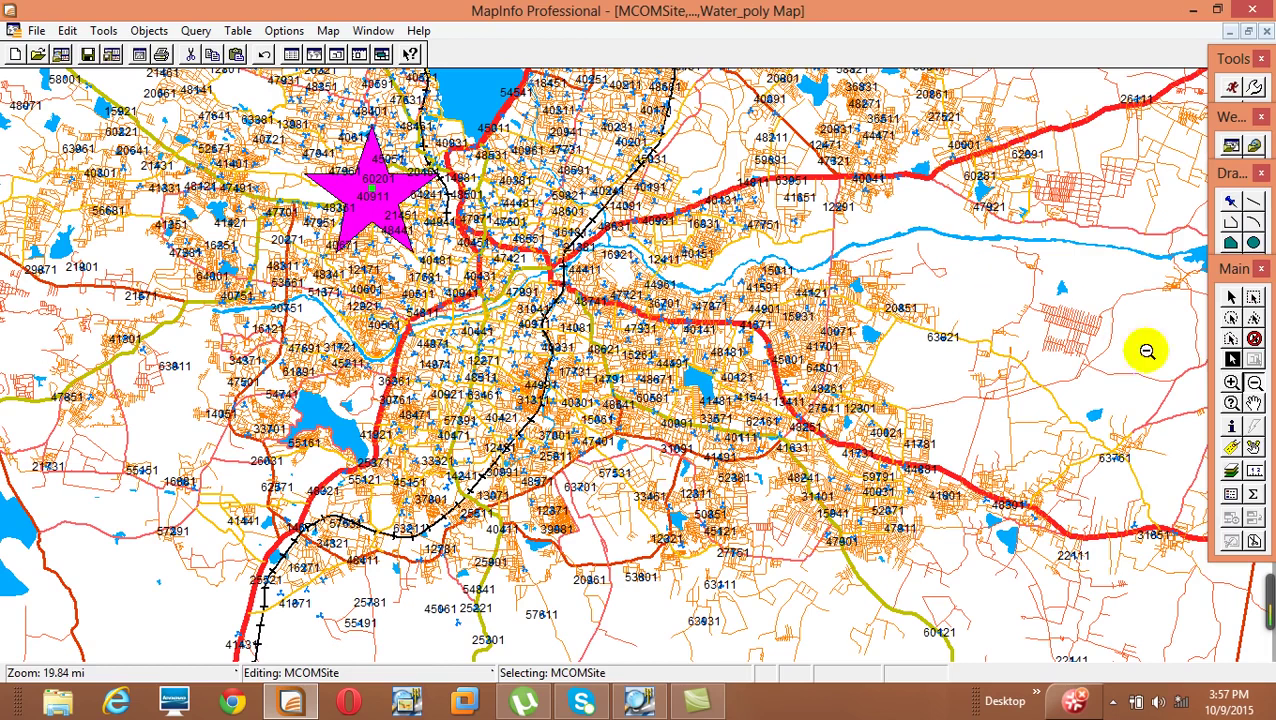
{"action": "left_click", "coordinate": [1231, 382]}
{"action": "left_click_drag", "start_coordinate": [285, 150], "coordinate": [420, 233]}
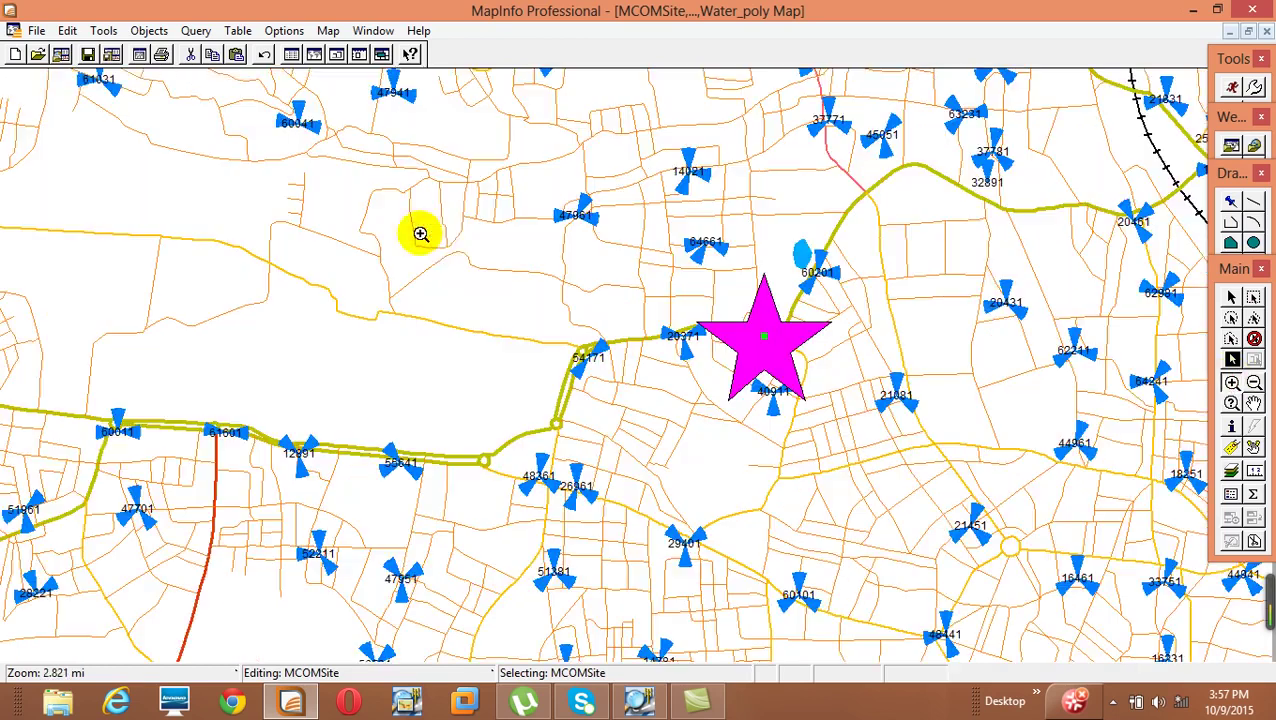
{"action": "left_click_drag", "start_coordinate": [662, 253], "coordinate": [870, 429]}
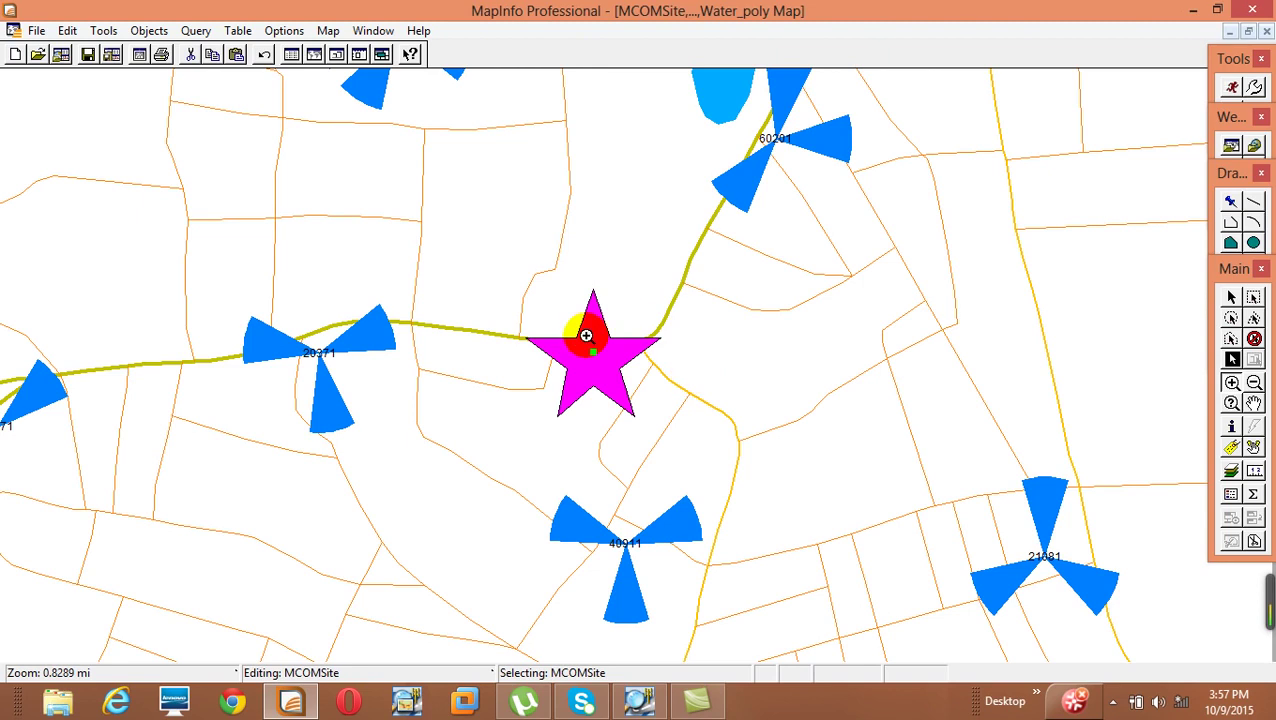
{"action": "left_click", "coordinate": [640, 700]}
{"action": "left_click", "coordinate": [667, 403]}
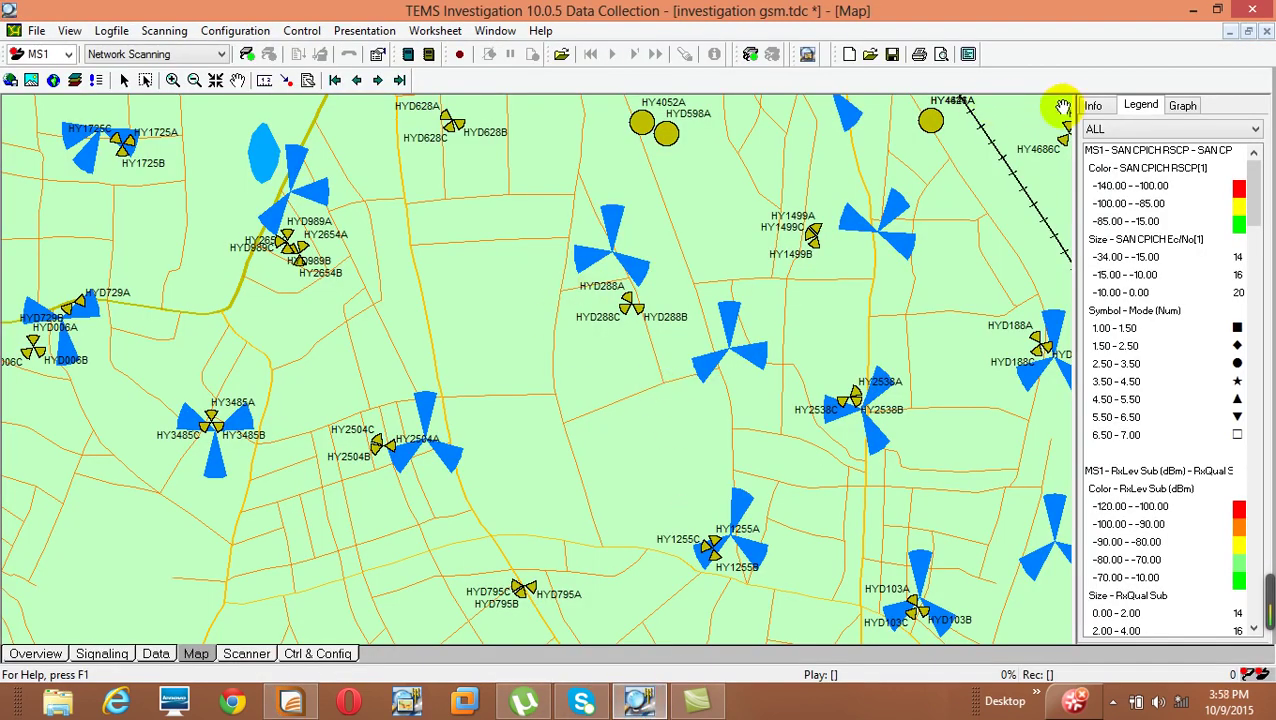
Replace the old map with a new full-size Positioning Map window showing the world.
{"action": "left_click", "coordinate": [1266, 31]}
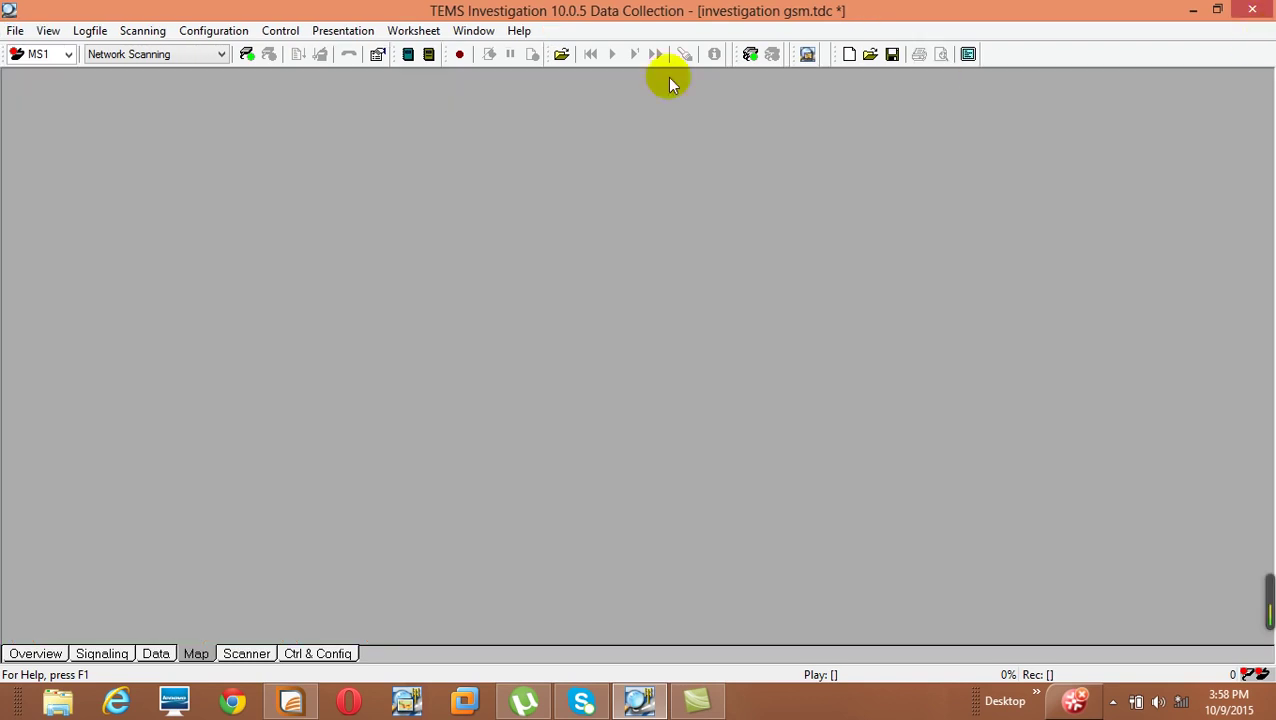
{"action": "left_click", "coordinate": [333, 31]}
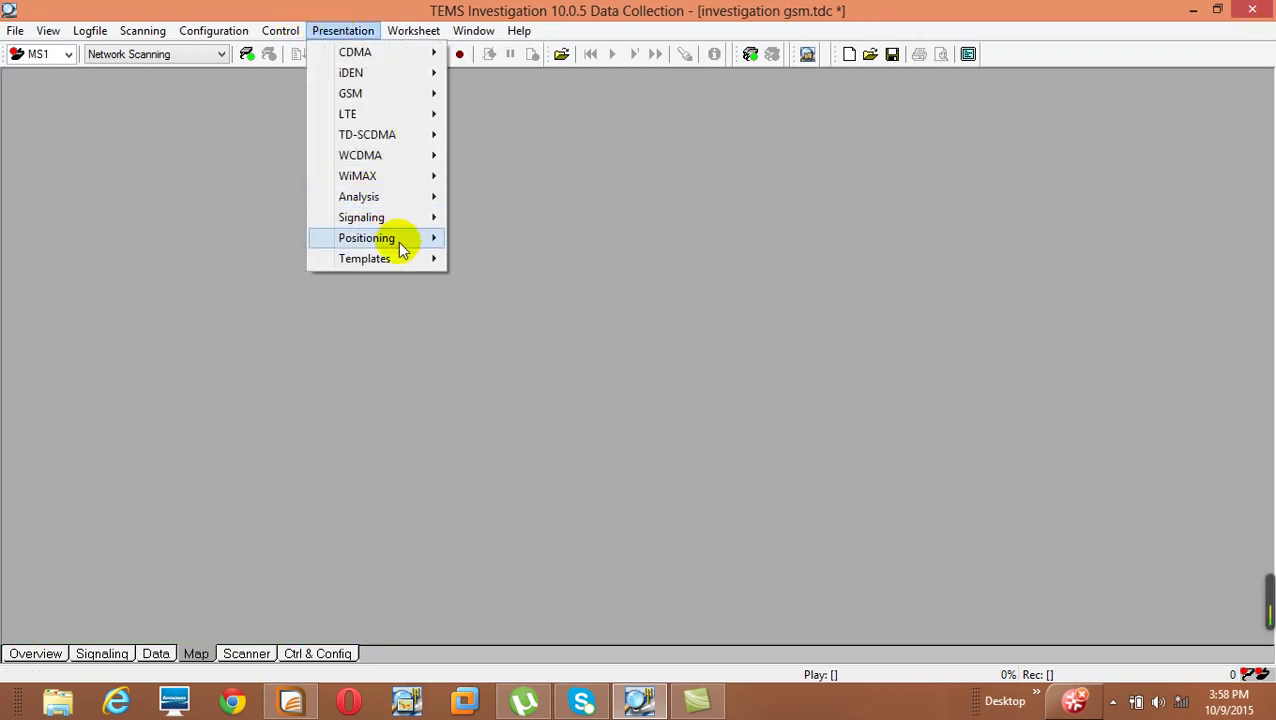
{"action": "mouse_move", "coordinate": [400, 240]}
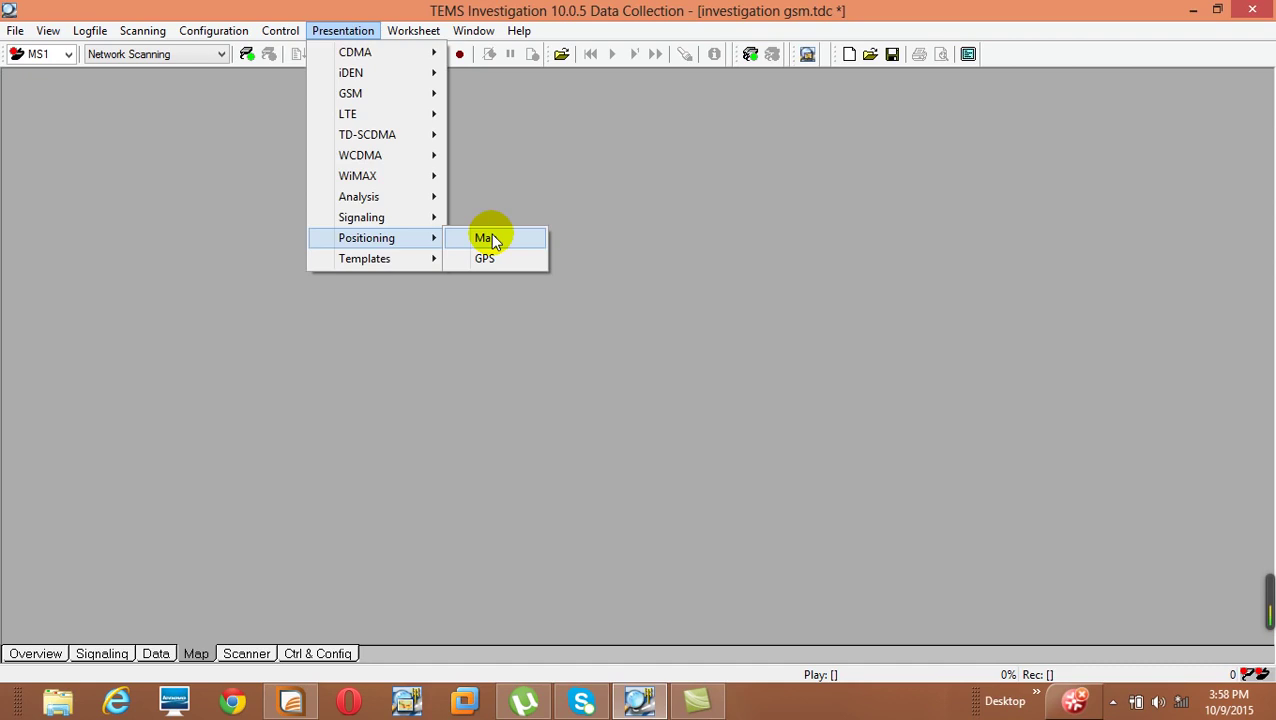
{"action": "left_click", "coordinate": [490, 239]}
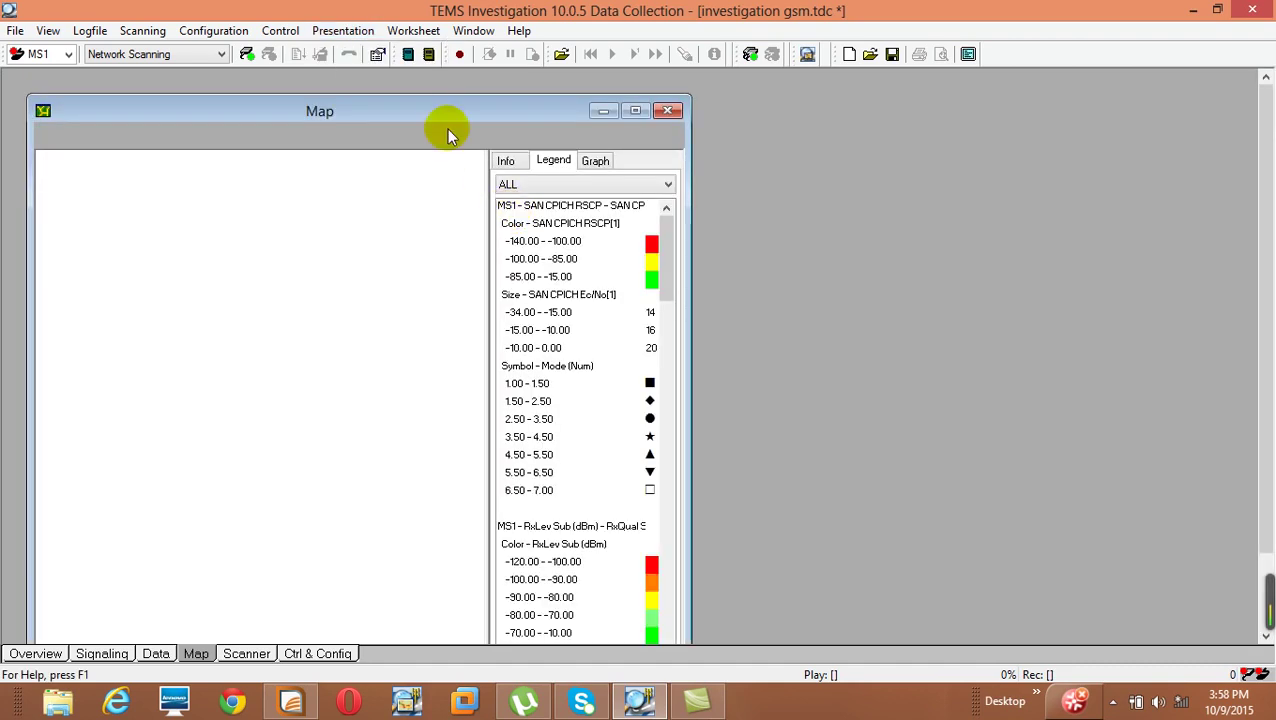
{"action": "double_click", "coordinate": [442, 111]}
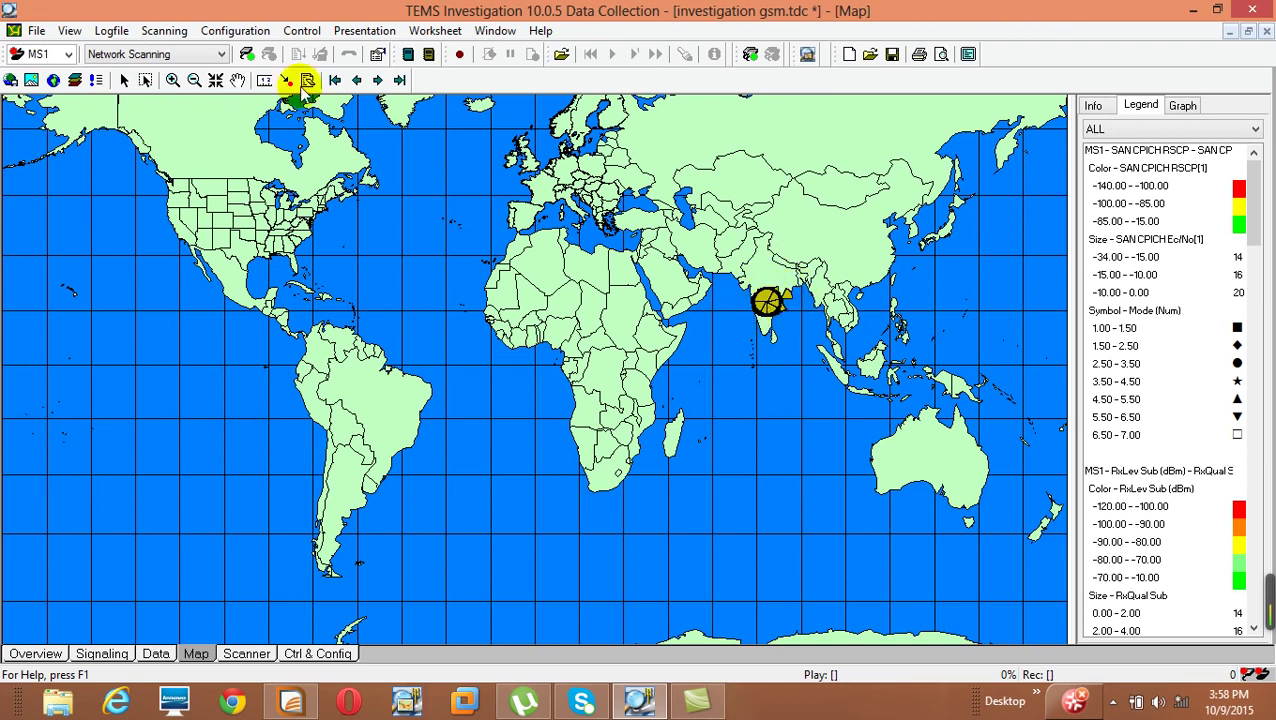
{"action": "left_click", "coordinate": [228, 31]}
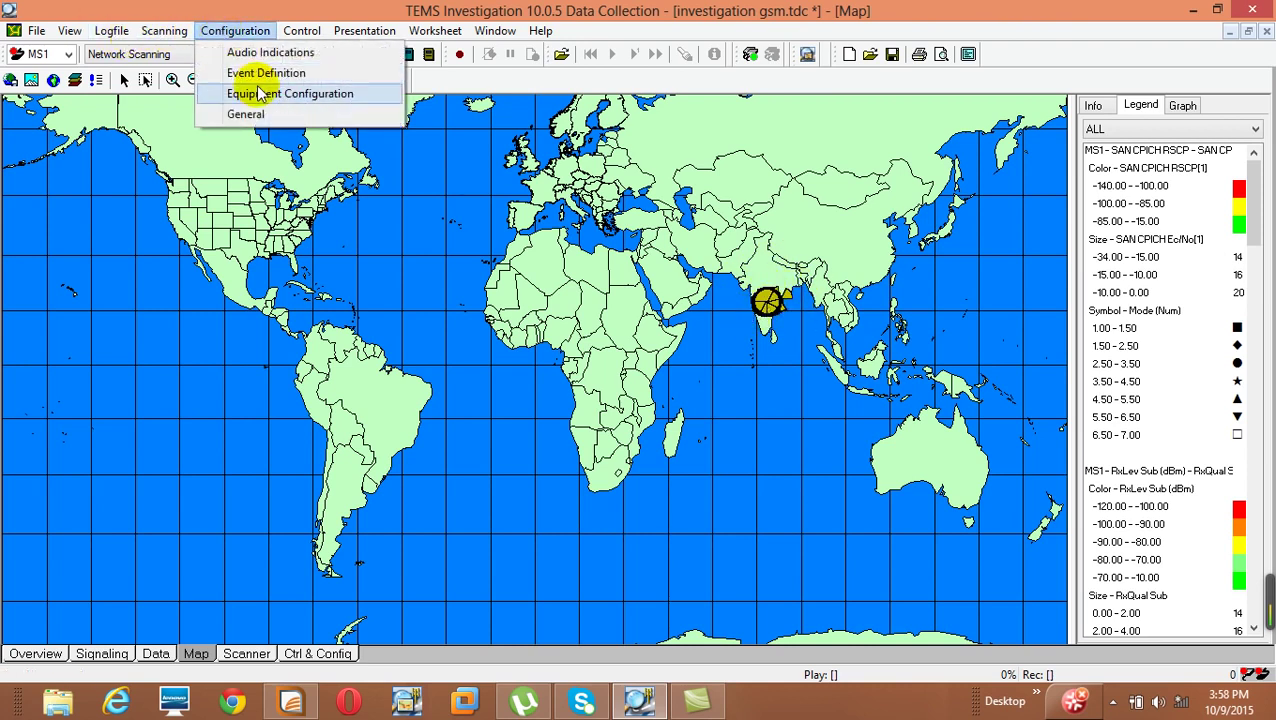
Remove all loaded cellfiles in the General configuration's Cellfile Load settings.
{"action": "left_click", "coordinate": [262, 113]}
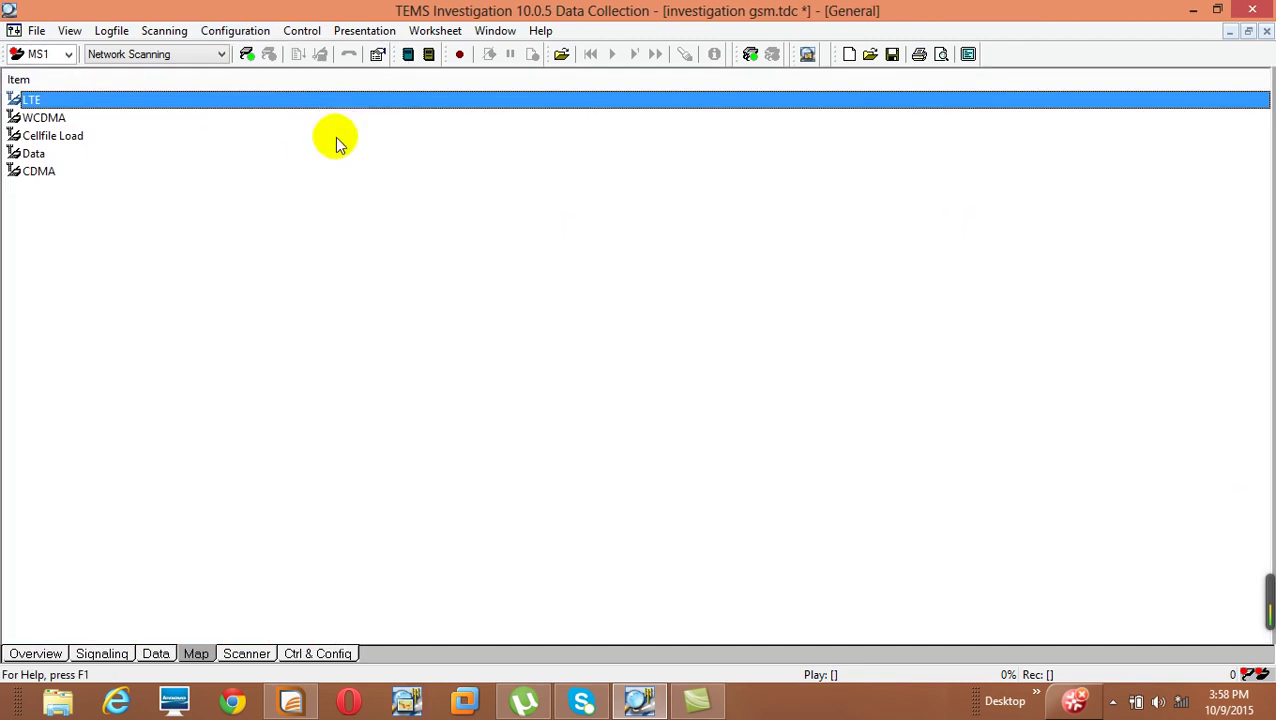
{"action": "double_click", "coordinate": [63, 138]}
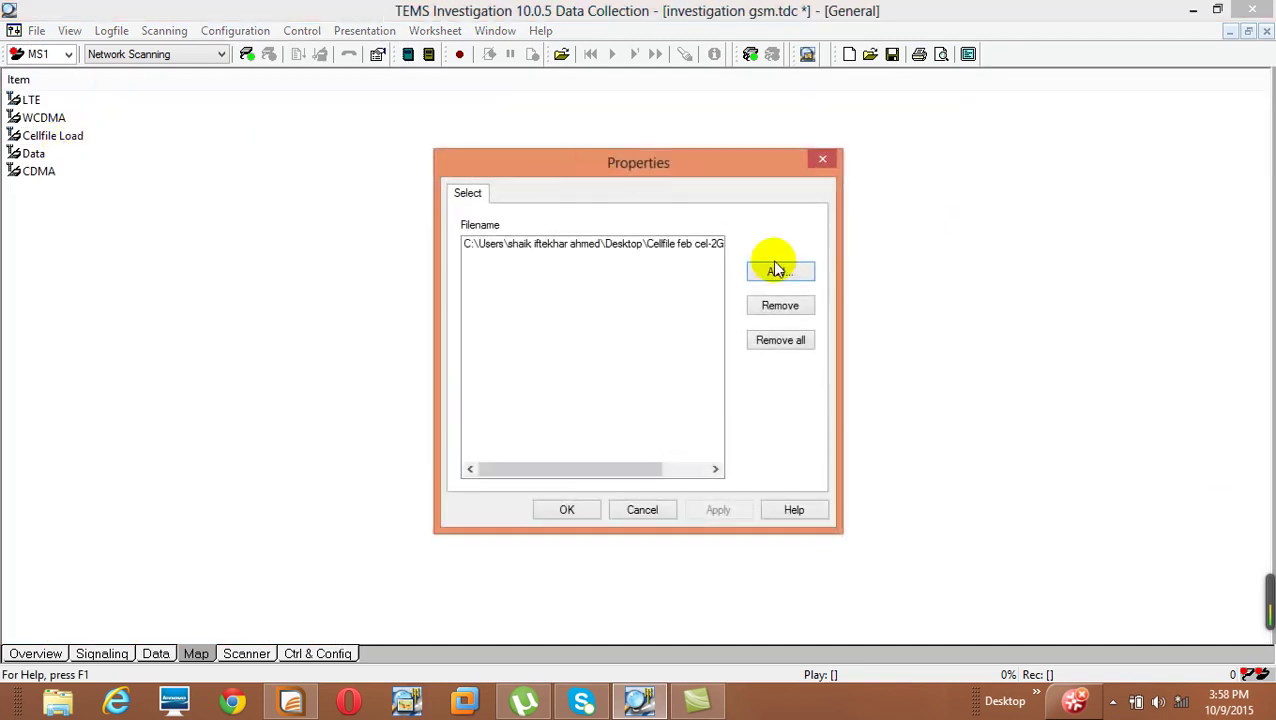
{"action": "left_click", "coordinate": [780, 340]}
{"action": "left_click", "coordinate": [588, 508]}
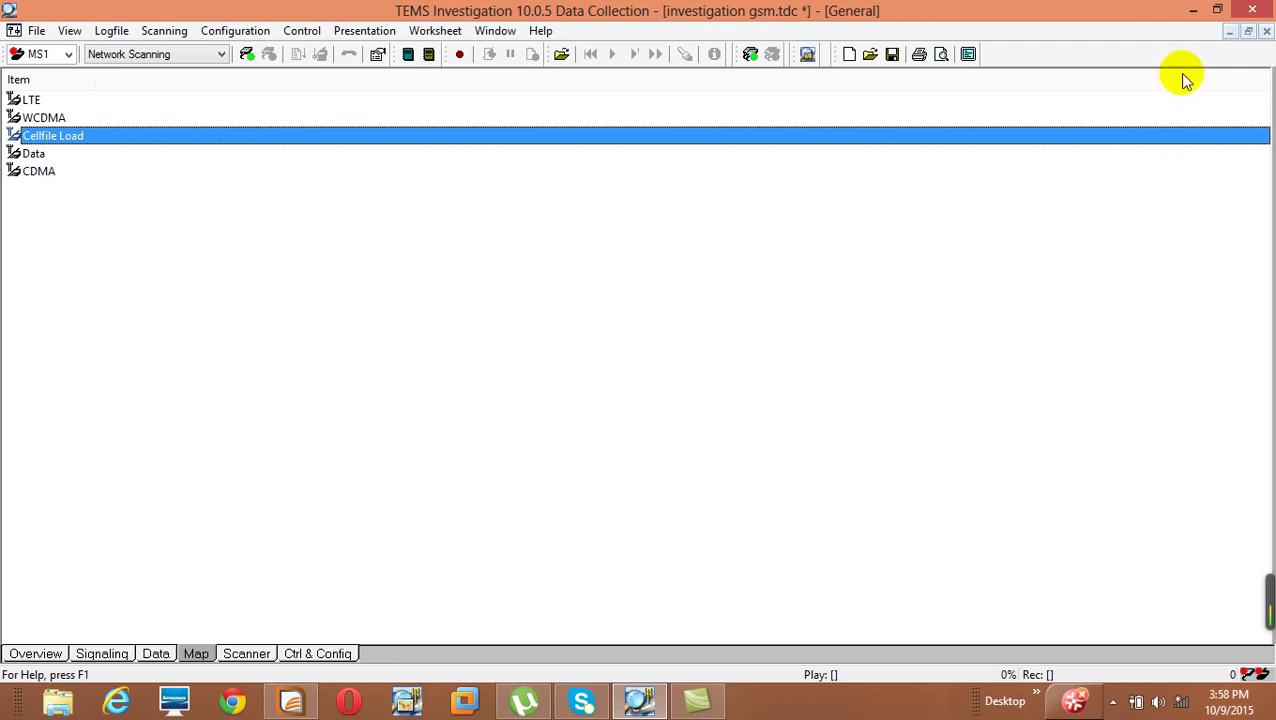
{"action": "left_click", "coordinate": [1247, 31]}
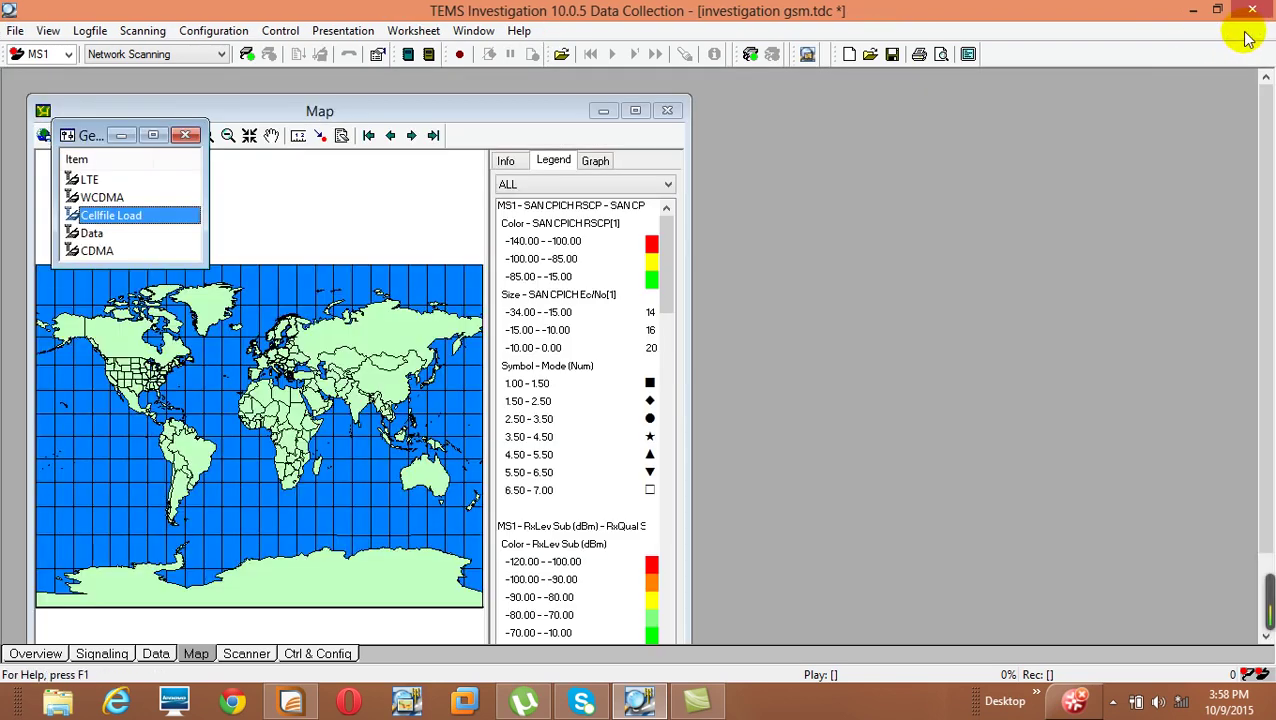
{"action": "left_click", "coordinate": [185, 135]}
Load MCOMSite.TAB from the docomo site data folder onto the maximized map.
{"action": "double_click", "coordinate": [265, 110]}
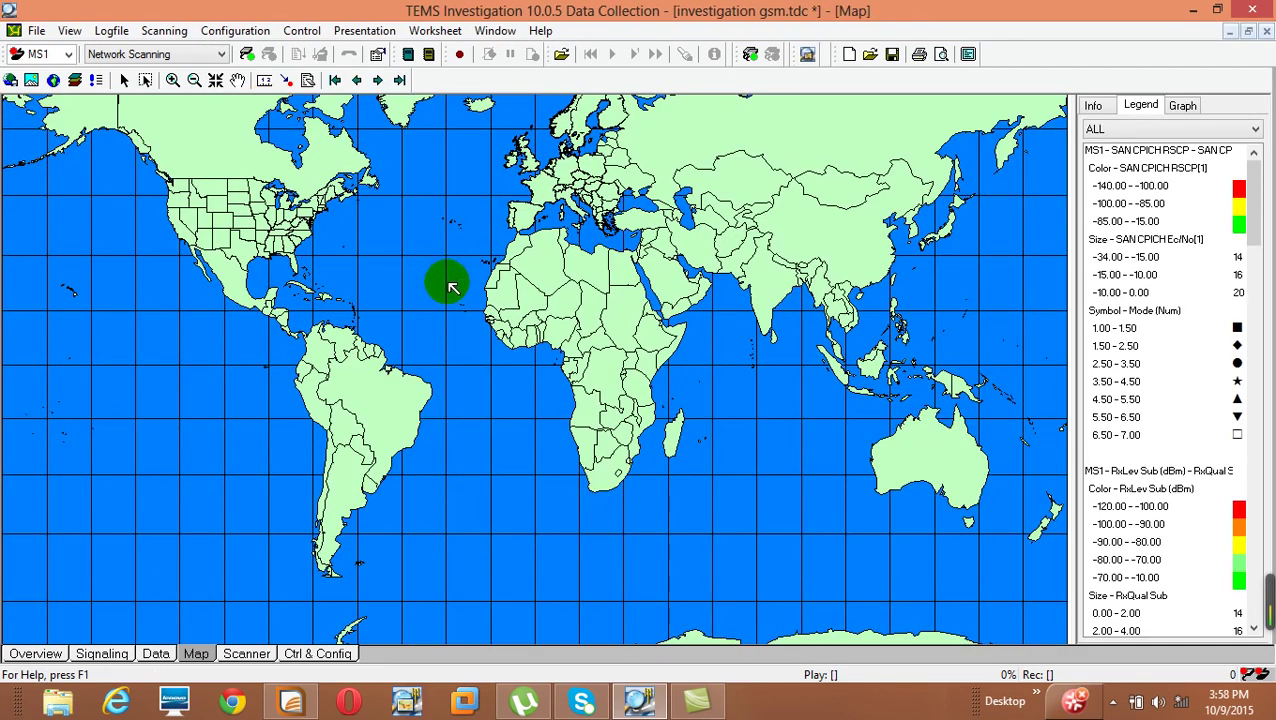
{"action": "left_click", "coordinate": [52, 82]}
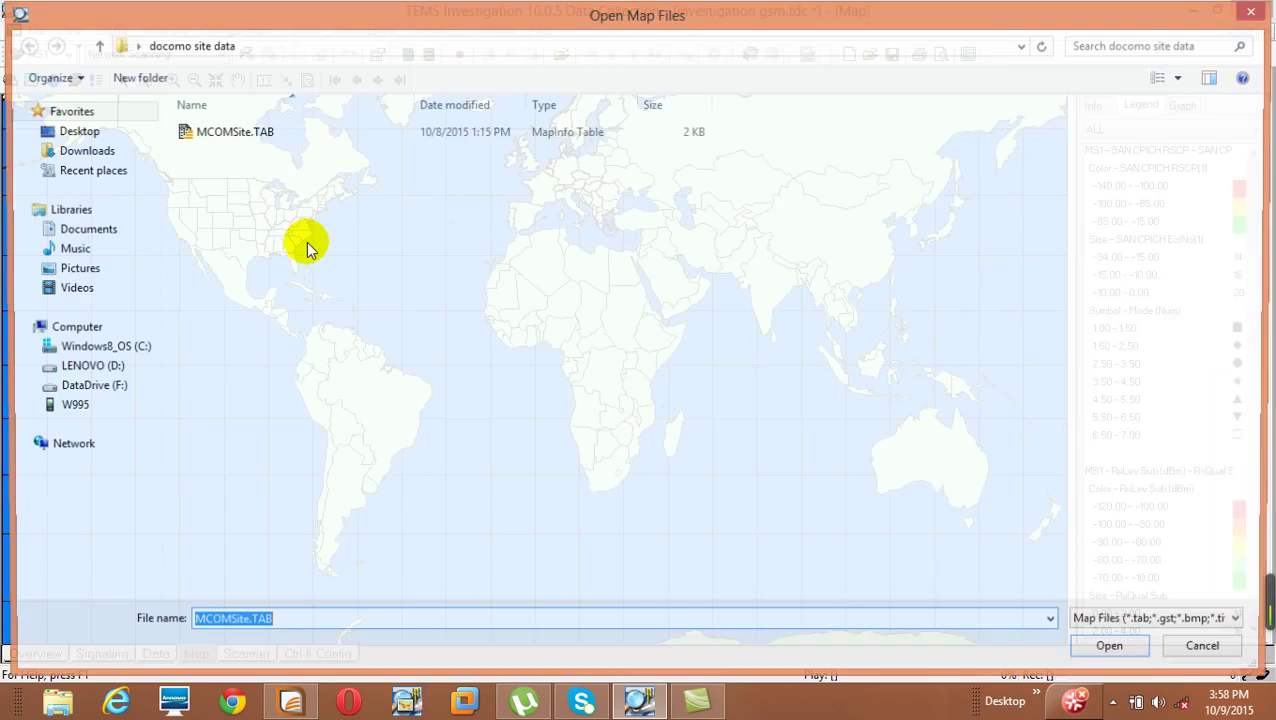
{"action": "left_click", "coordinate": [213, 140]}
{"action": "double_click", "coordinate": [215, 137]}
{"action": "left_click", "coordinate": [752, 302]}
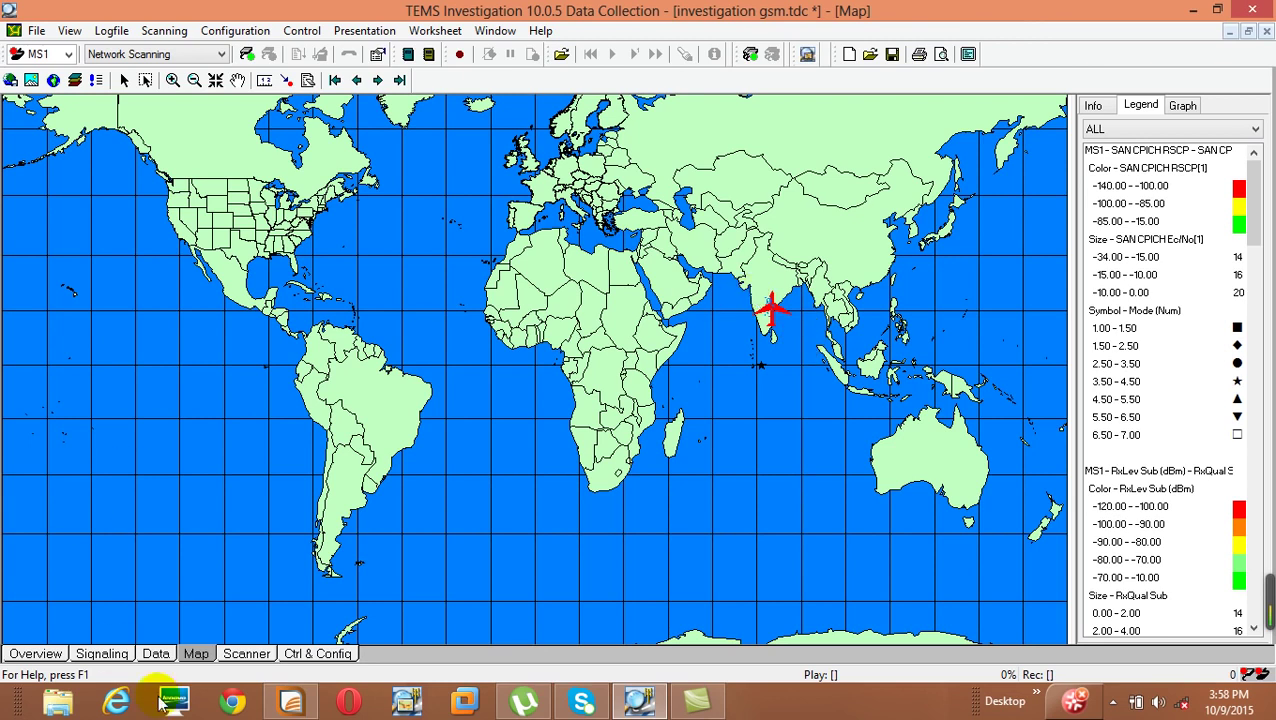
Save the MCOMSite table in MapInfo, then return to TEMS Investigation.
{"action": "left_click", "coordinate": [290, 702]}
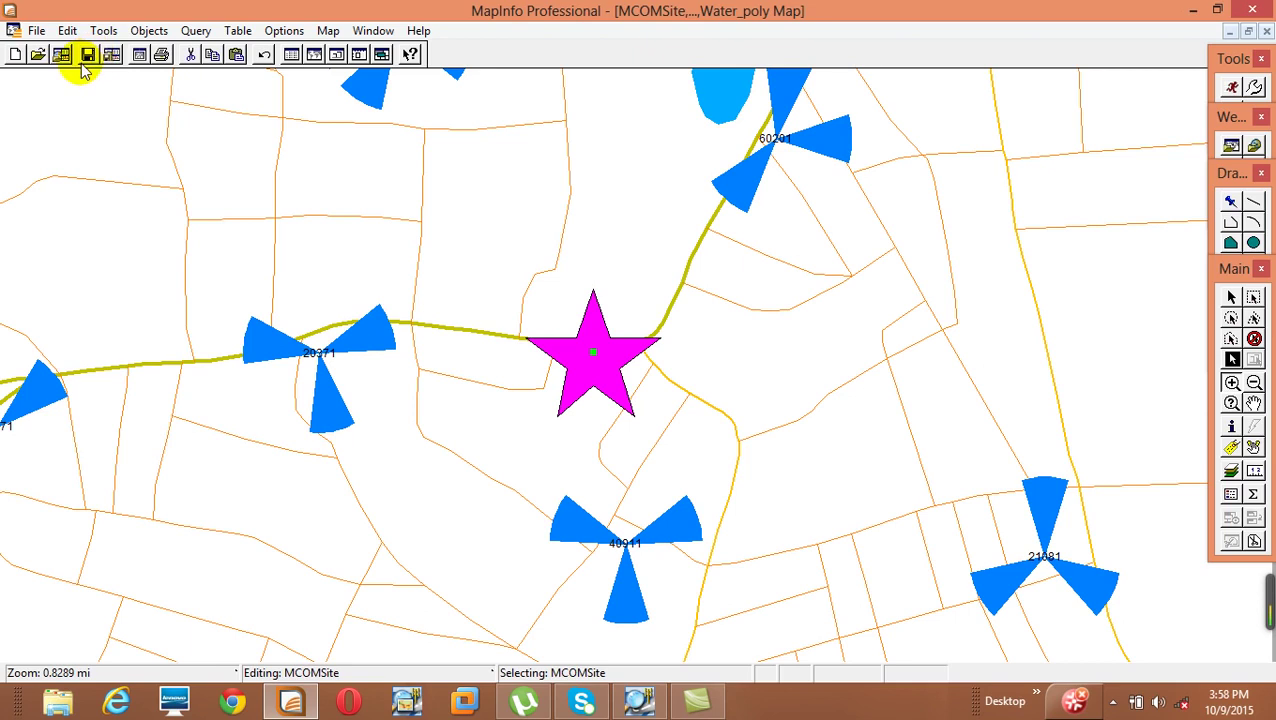
{"action": "left_click", "coordinate": [35, 31]}
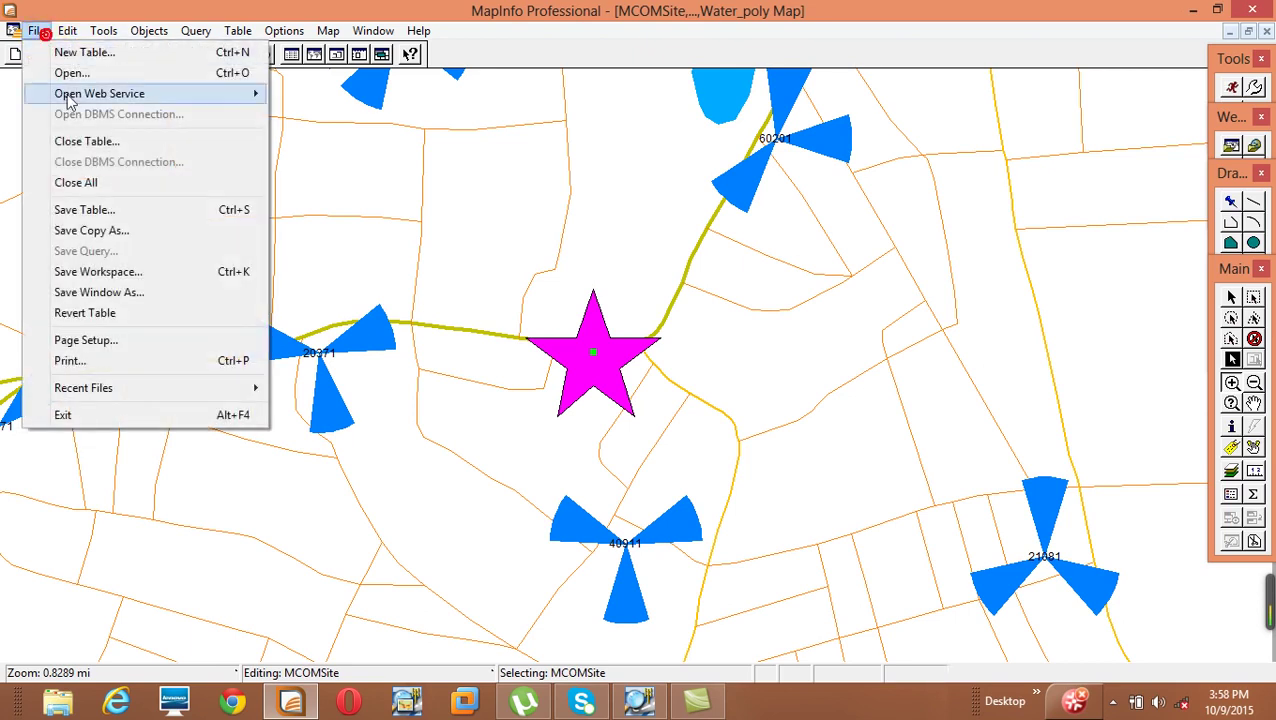
{"action": "left_click", "coordinate": [155, 219]}
{"action": "left_click", "coordinate": [733, 261]}
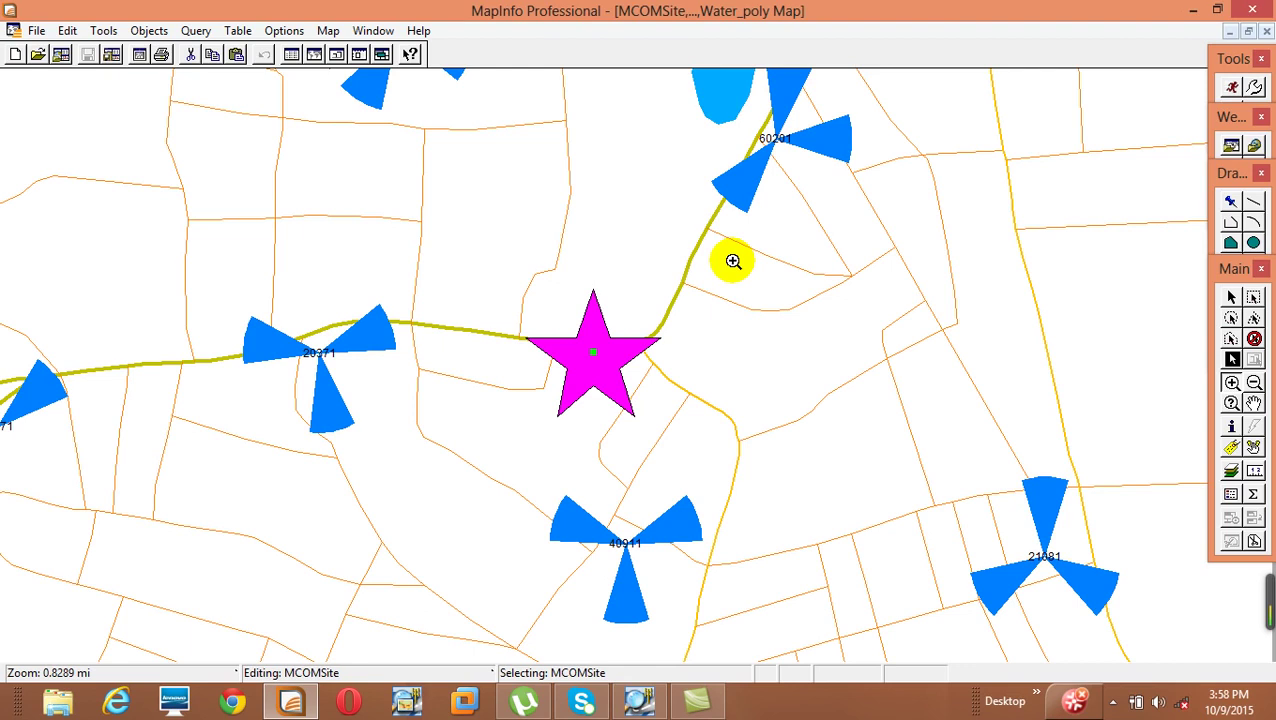
{"action": "left_click", "coordinate": [643, 700]}
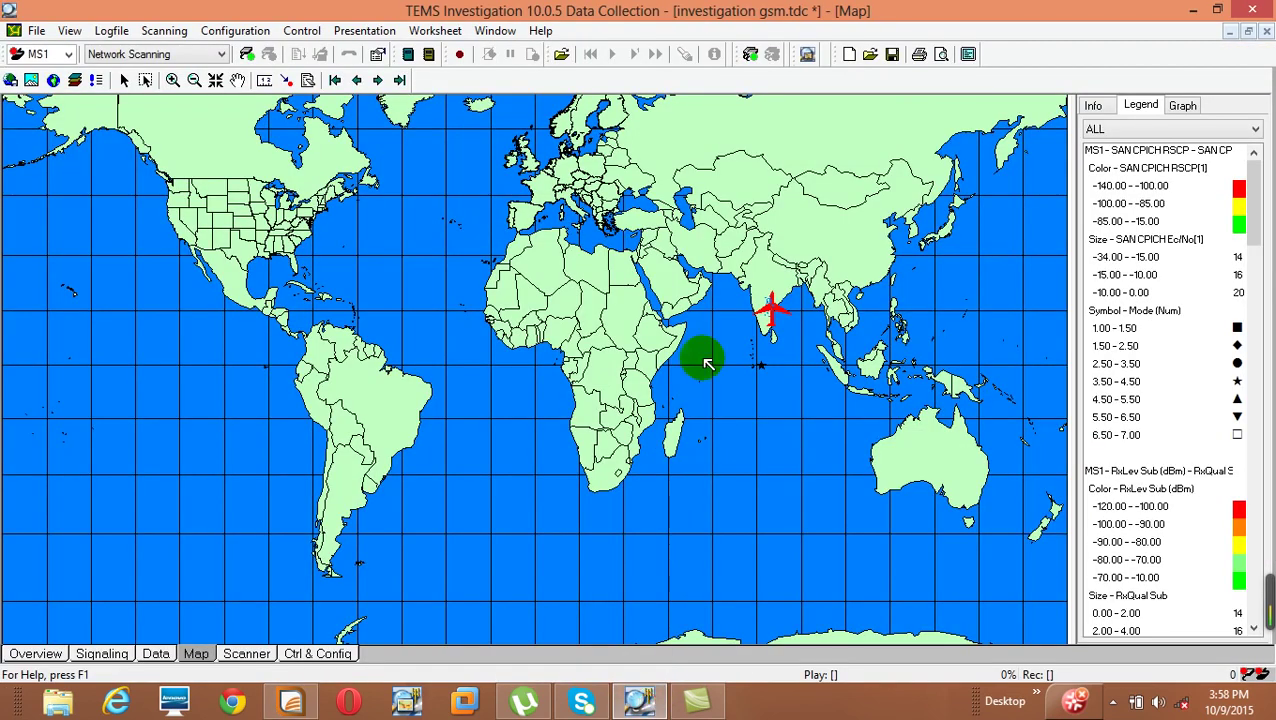
Zoom in stepwise from South Asia to the magenta star among the blue sectors.
{"action": "left_click", "coordinate": [174, 80]}
{"action": "left_click", "coordinate": [748, 298]}
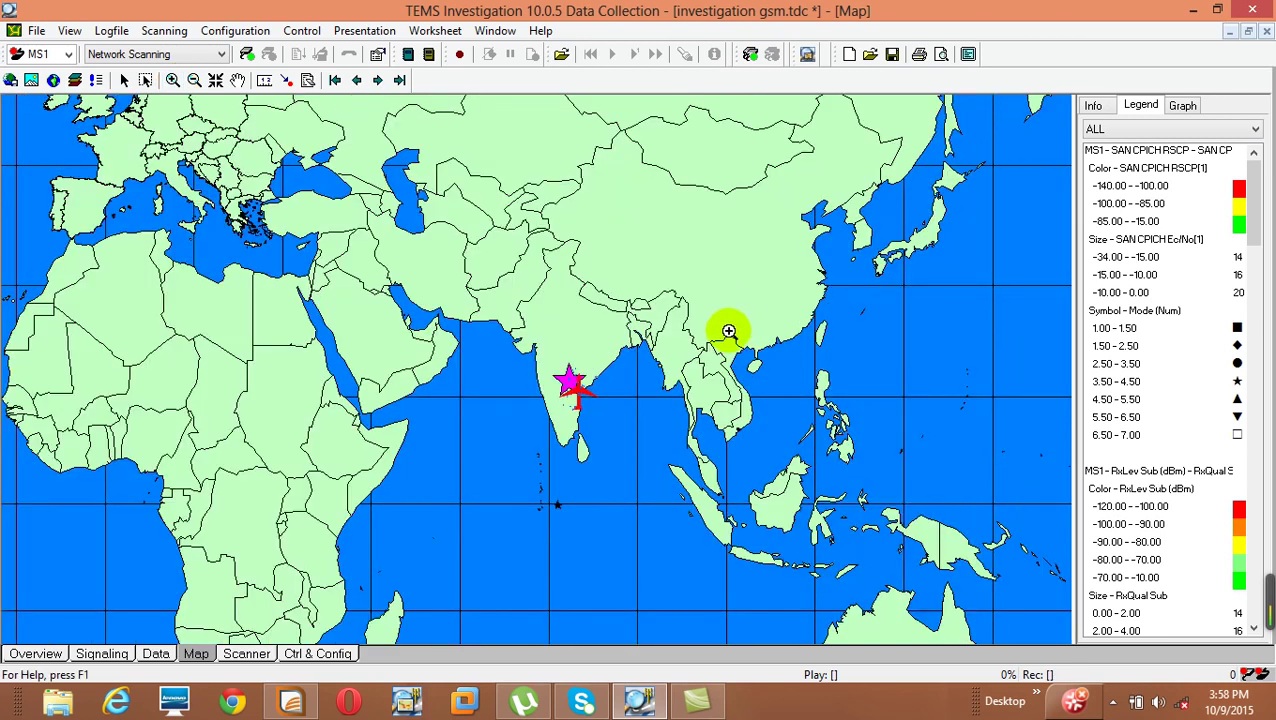
{"action": "left_click", "coordinate": [607, 401]}
{"action": "left_click_drag", "start_coordinate": [393, 389], "coordinate": [478, 414]}
{"action": "left_click", "coordinate": [335, 326]}
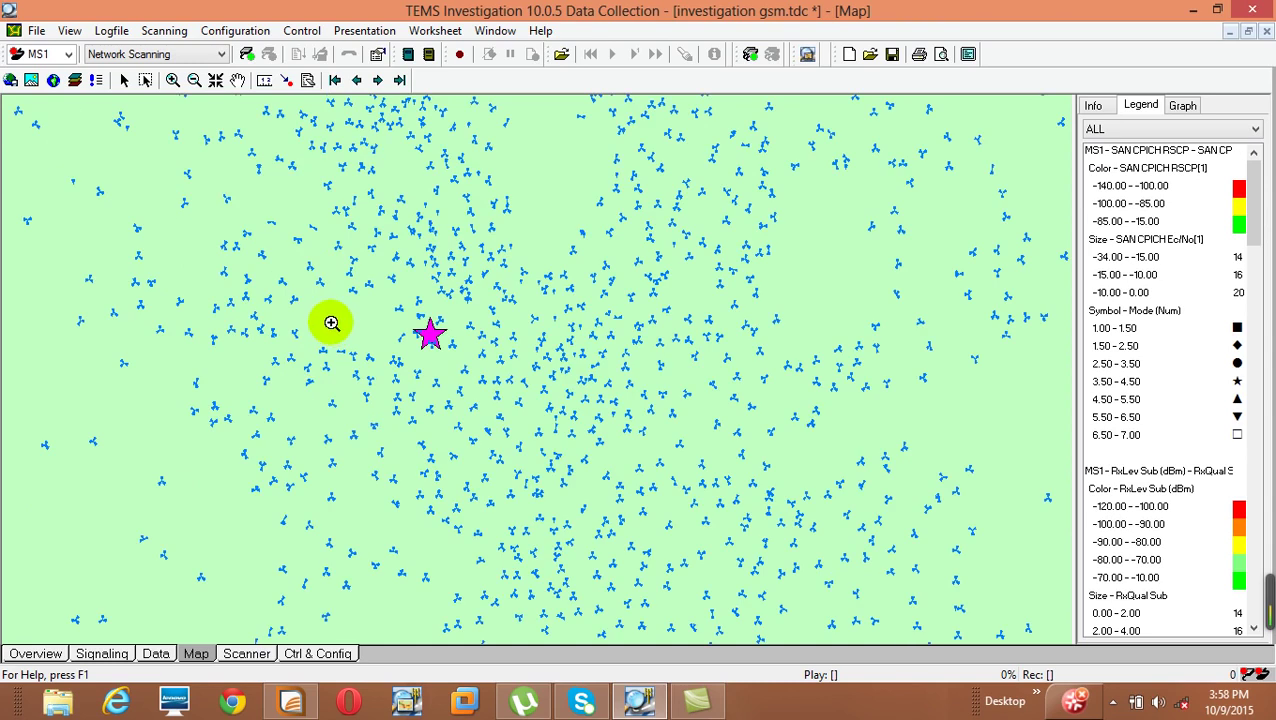
{"action": "left_click", "coordinate": [473, 362]}
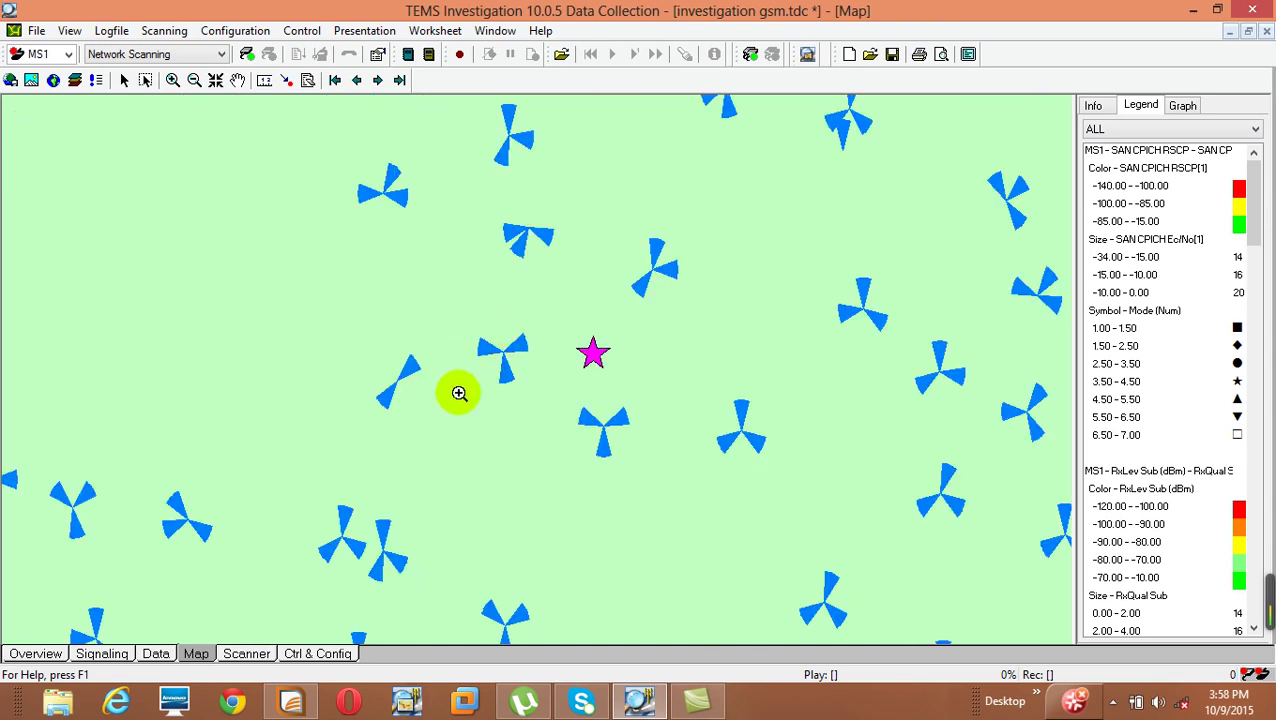
{"action": "left_click", "coordinate": [53, 80]}
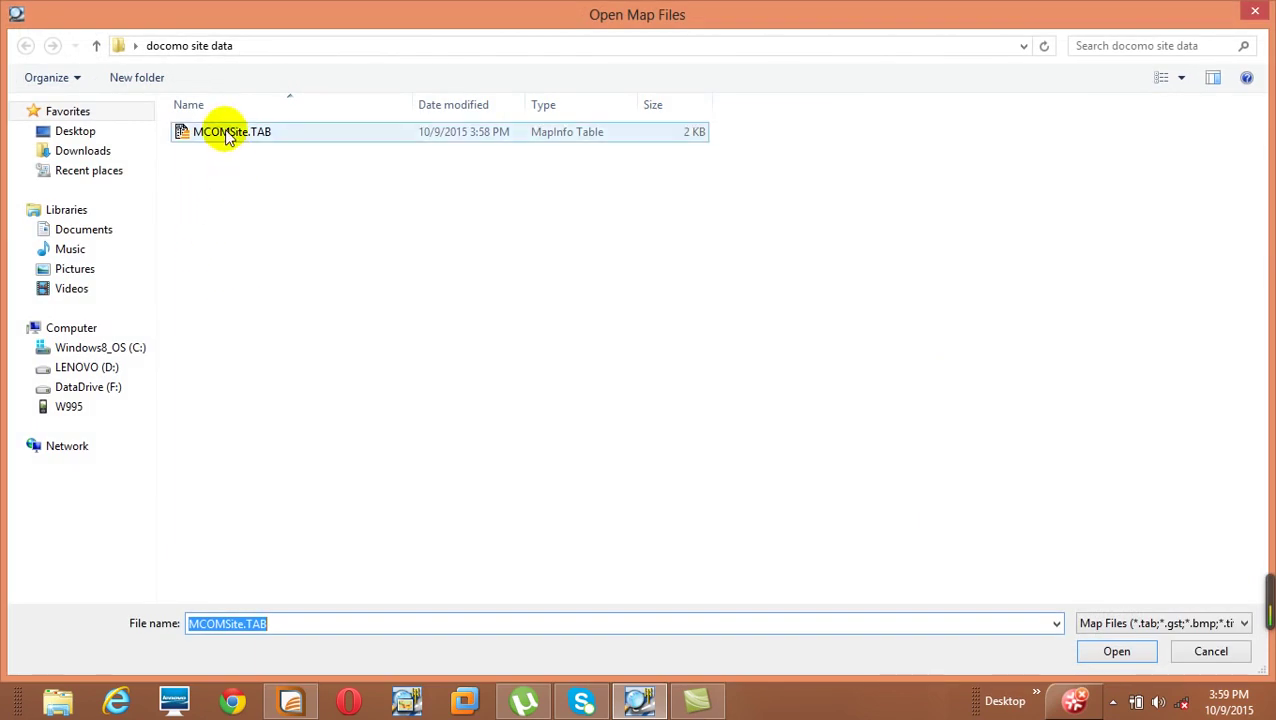
Load the ten vectors1 road and water tables from the Desktop, dismissing the LoadTabFile error.
{"action": "left_click", "coordinate": [228, 133]}
{"action": "left_click", "coordinate": [97, 141]}
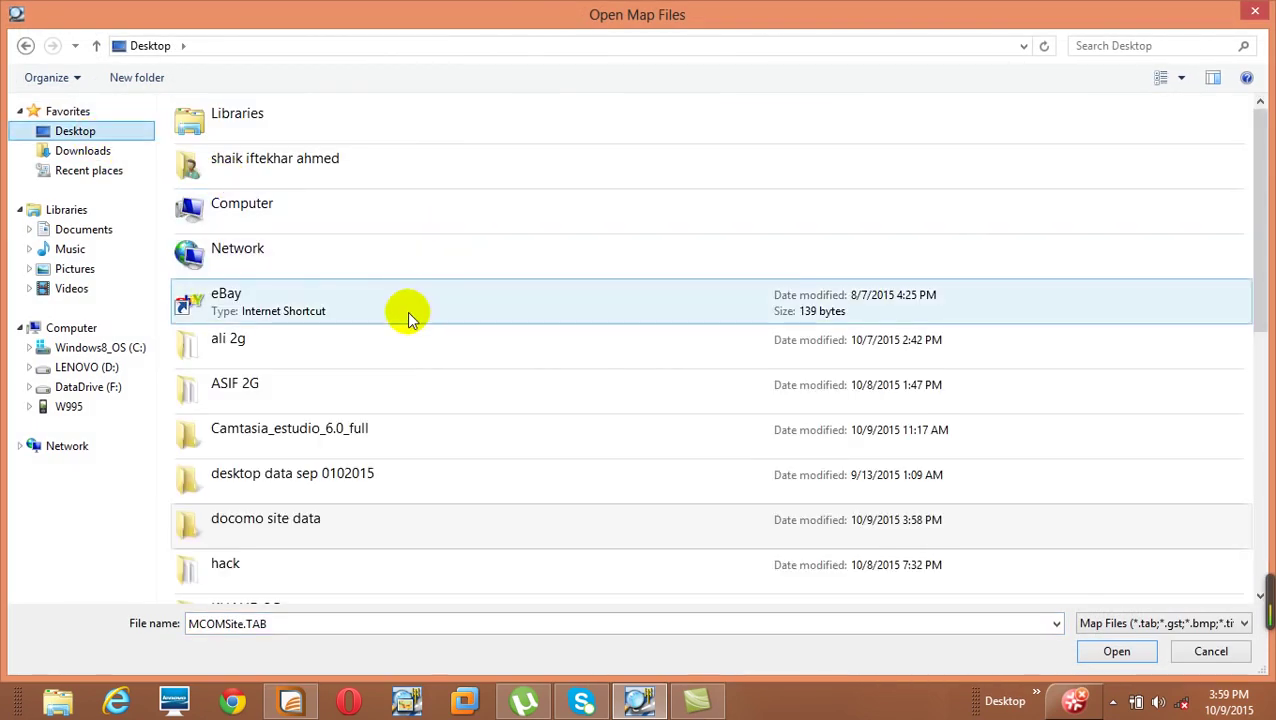
{"action": "left_click", "coordinate": [407, 311]}
{"action": "scroll", "coordinate": [407, 311], "scroll_direction": "down", "scroll_amount": 5}
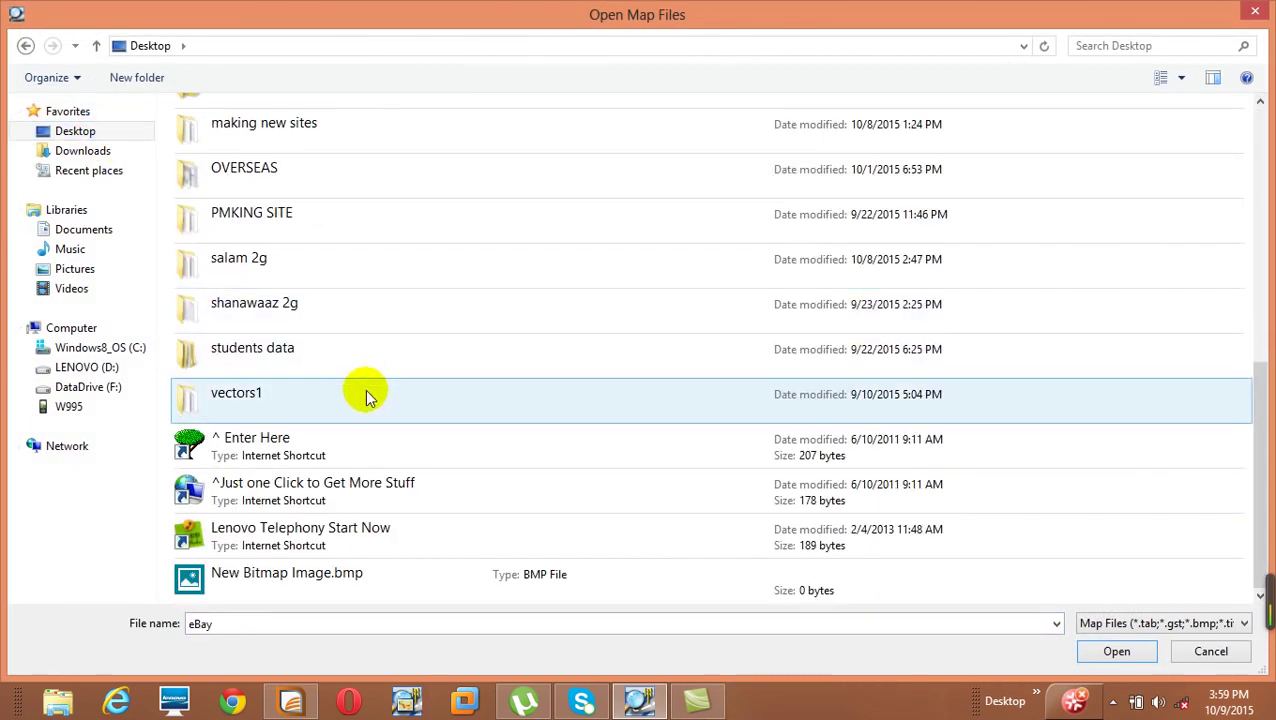
{"action": "double_click", "coordinate": [365, 393]}
{"action": "left_click_drag", "start_coordinate": [370, 443], "coordinate": [205, 80]}
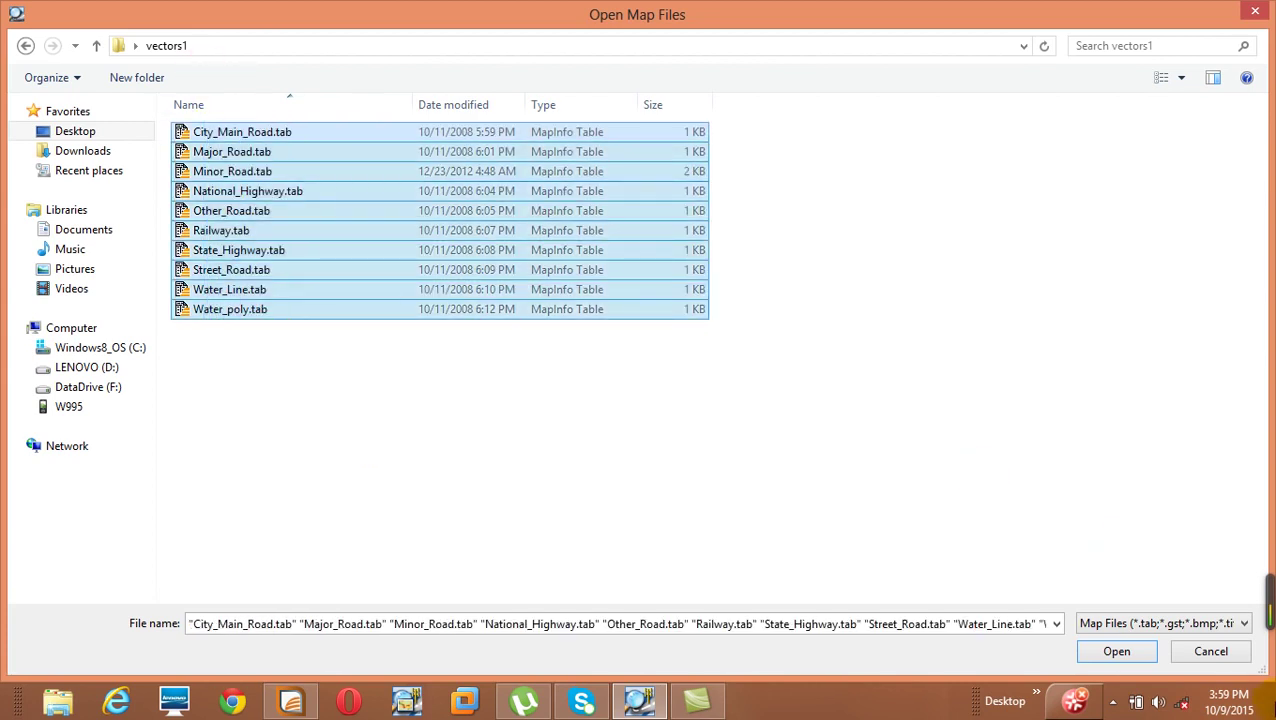
{"action": "left_click", "coordinate": [1113, 651]}
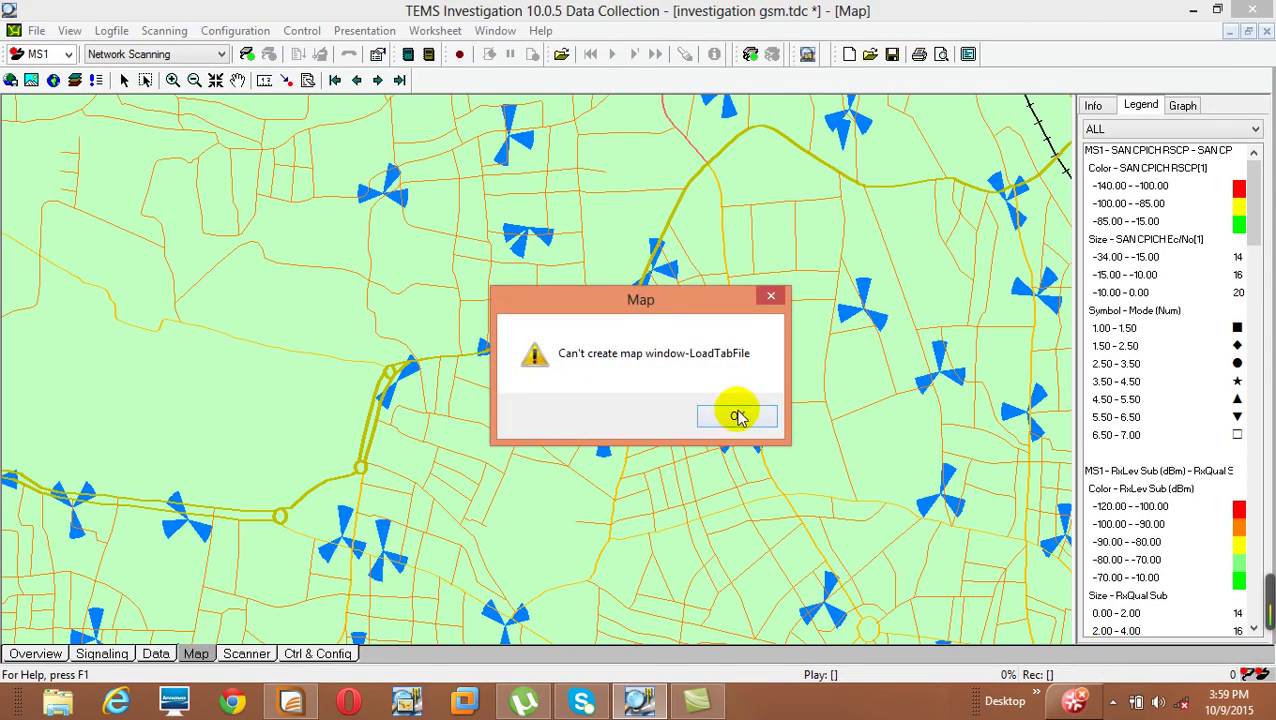
{"action": "left_click", "coordinate": [735, 416]}
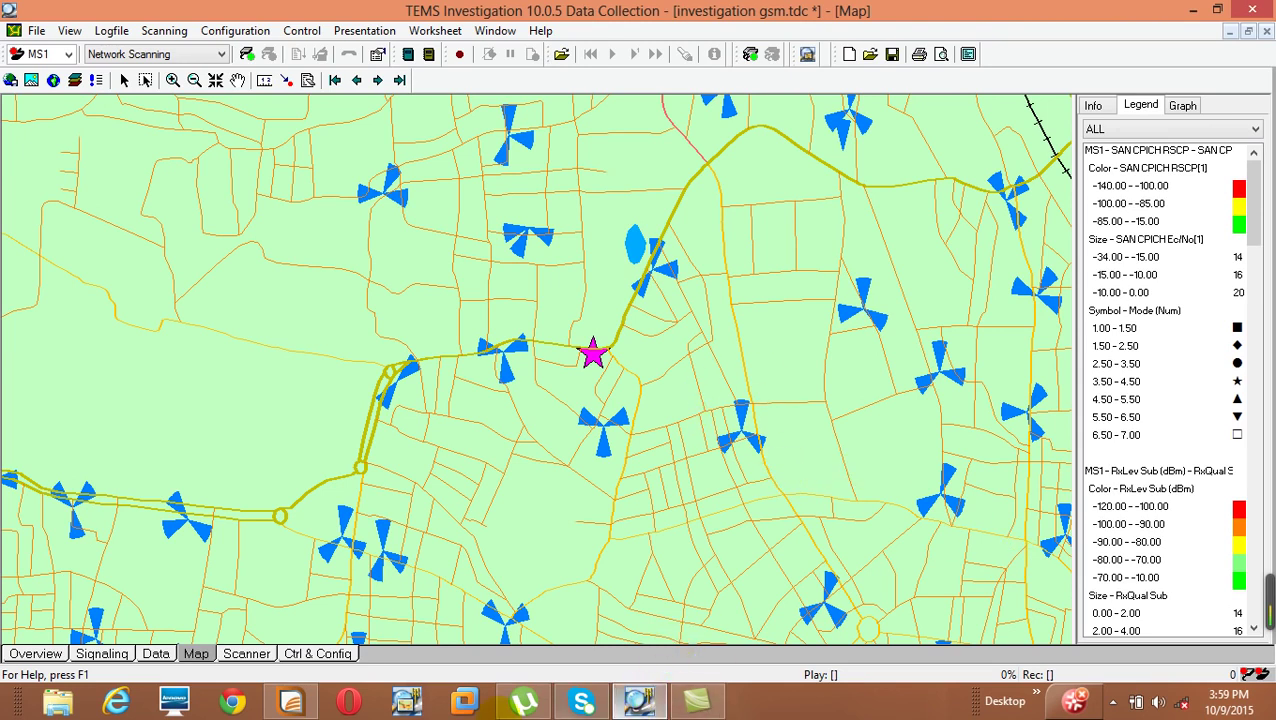
Cut the magenta star from MapInfo's MCOMSite map, then zoom out and back in.
{"action": "left_click", "coordinate": [300, 700]}
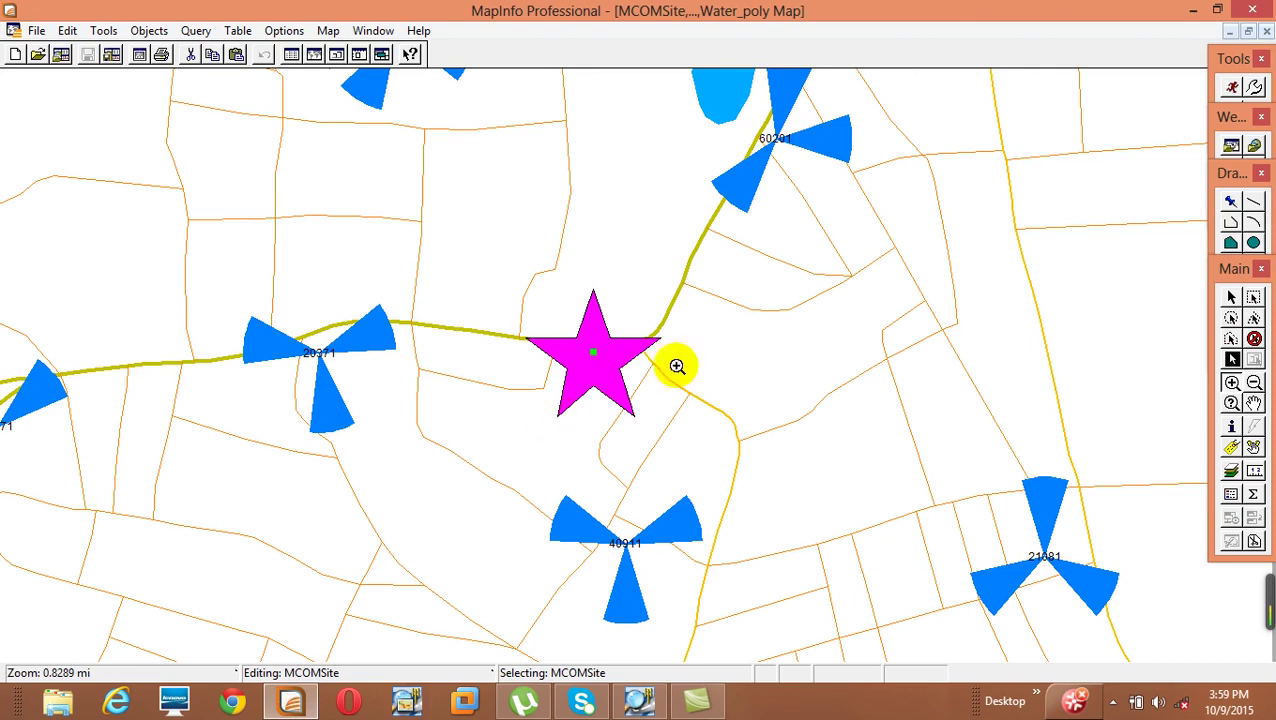
{"action": "left_click", "coordinate": [588, 354]}
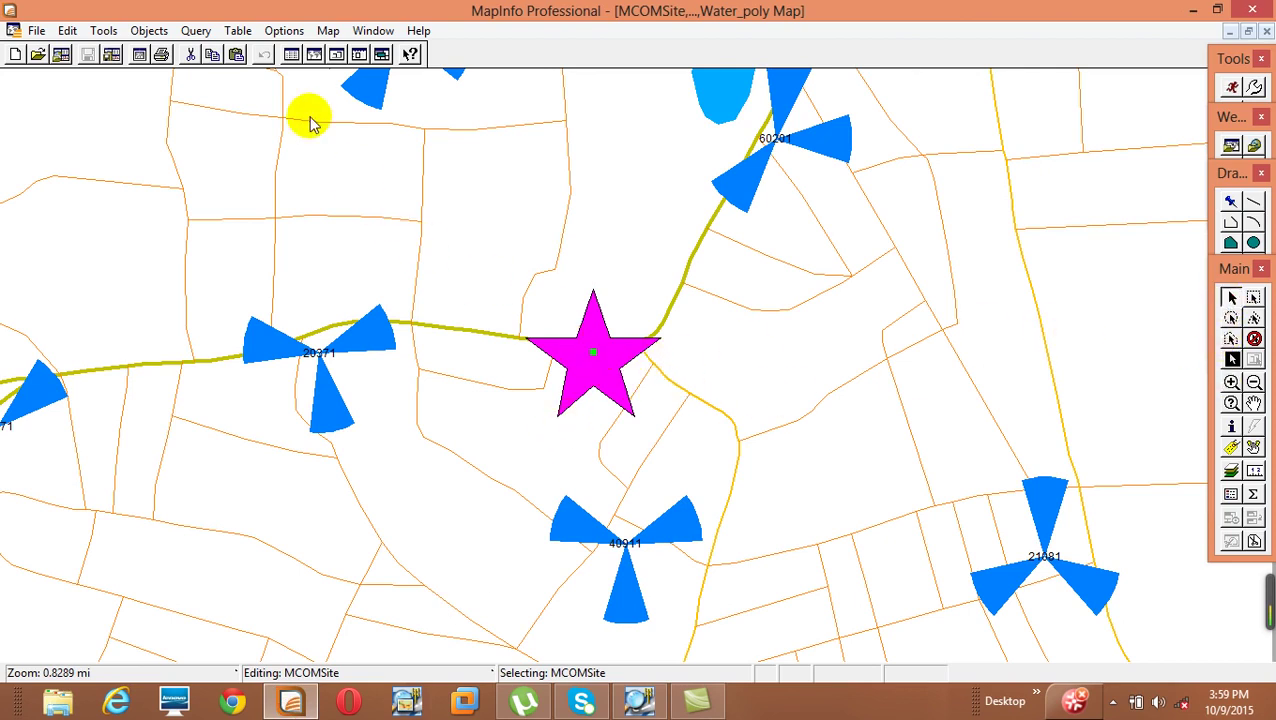
{"action": "left_click", "coordinate": [185, 52]}
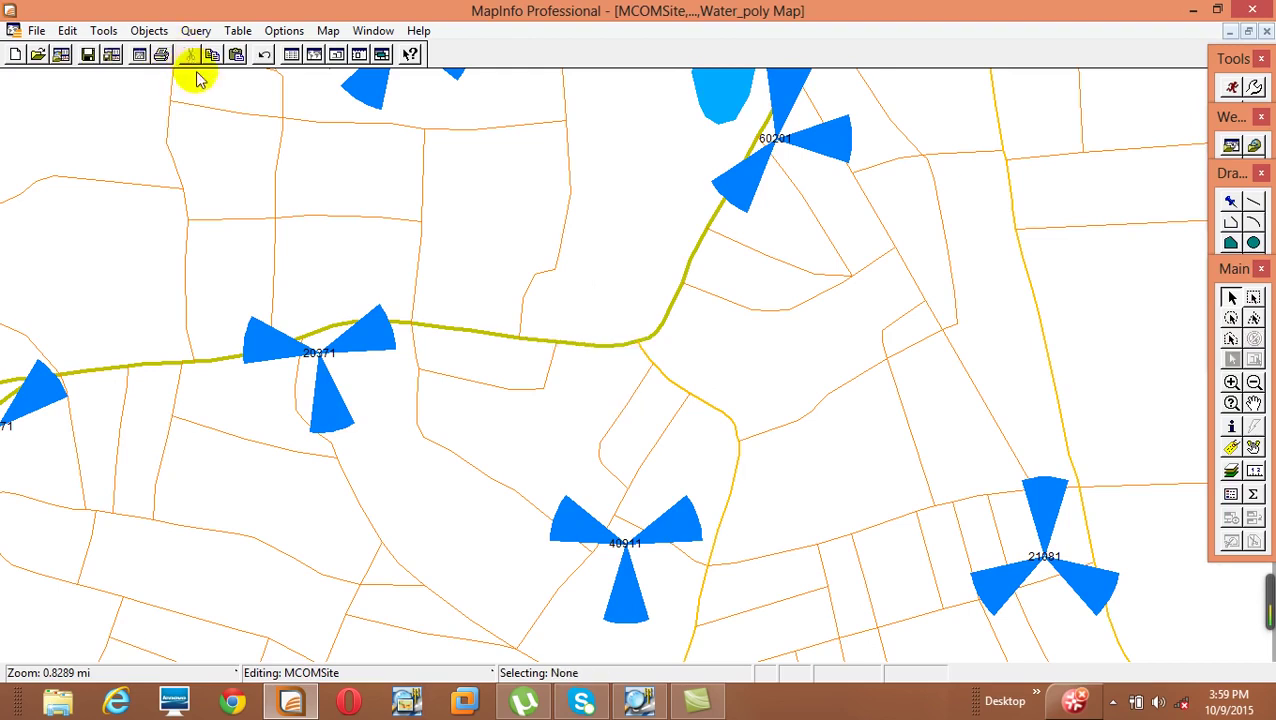
{"action": "scroll", "coordinate": [440, 555], "scroll_direction": "down", "scroll_amount": 3}
{"action": "scroll", "coordinate": [443, 553], "scroll_direction": "down", "scroll_amount": 2}
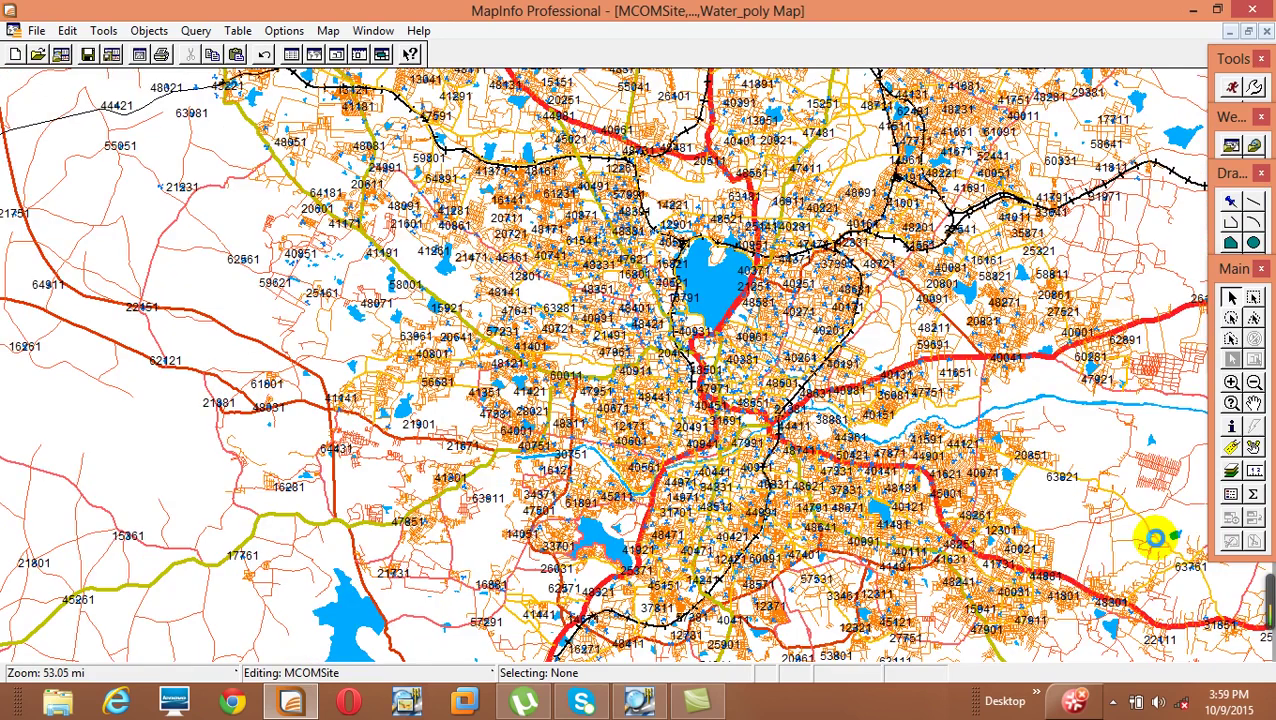
{"action": "scroll", "coordinate": [1155, 539], "scroll_direction": "down", "scroll_amount": 1}
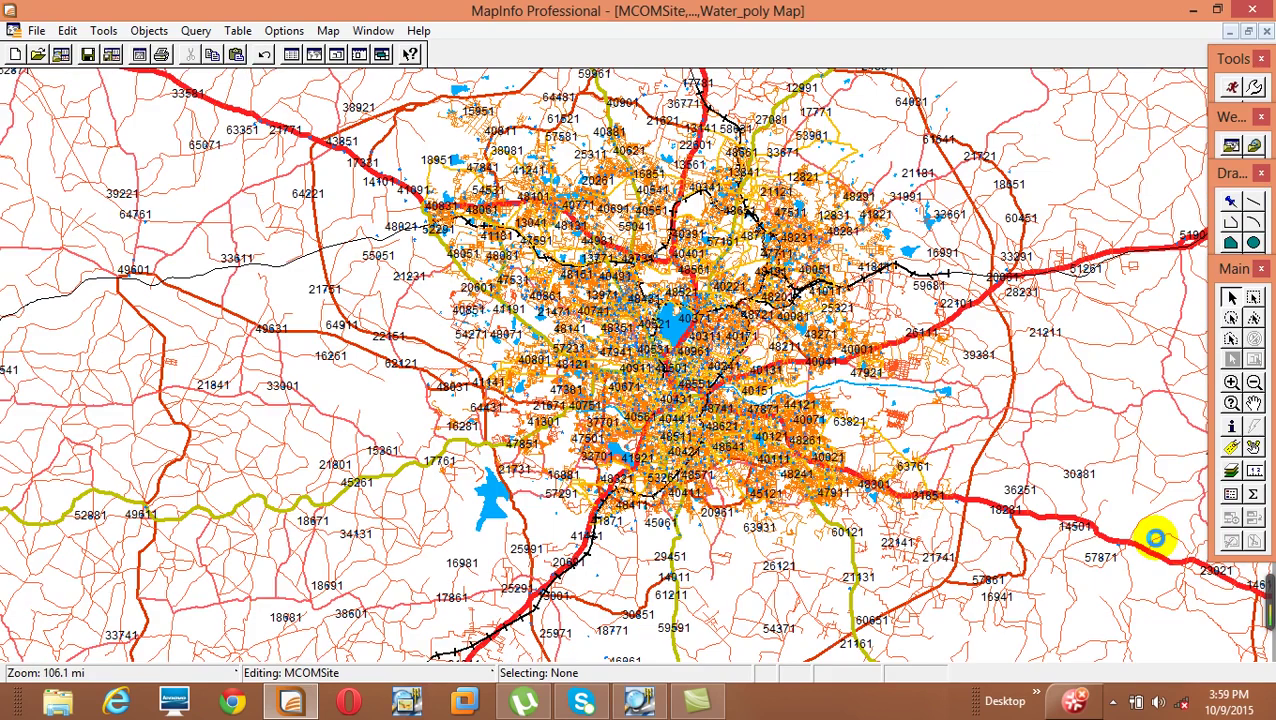
{"action": "scroll", "coordinate": [1155, 539], "scroll_direction": "up", "scroll_amount": 1}
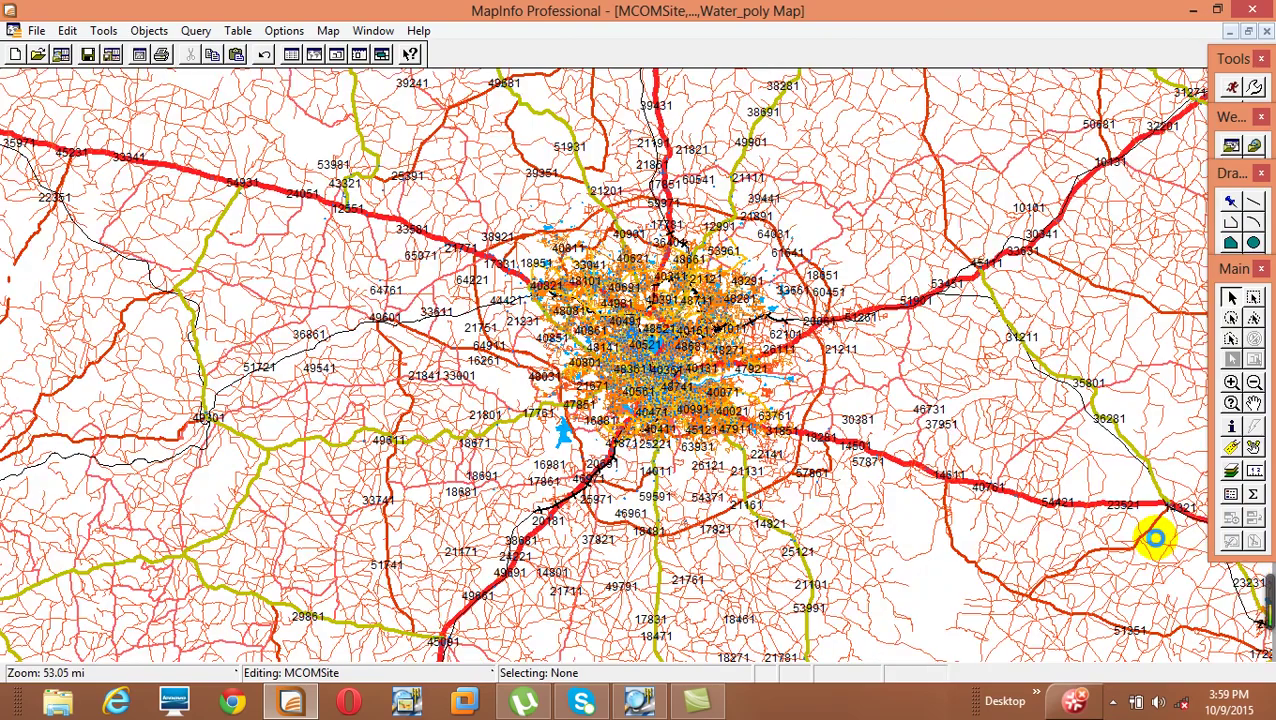
{"action": "scroll", "coordinate": [1155, 539], "scroll_direction": "up", "scroll_amount": 1}
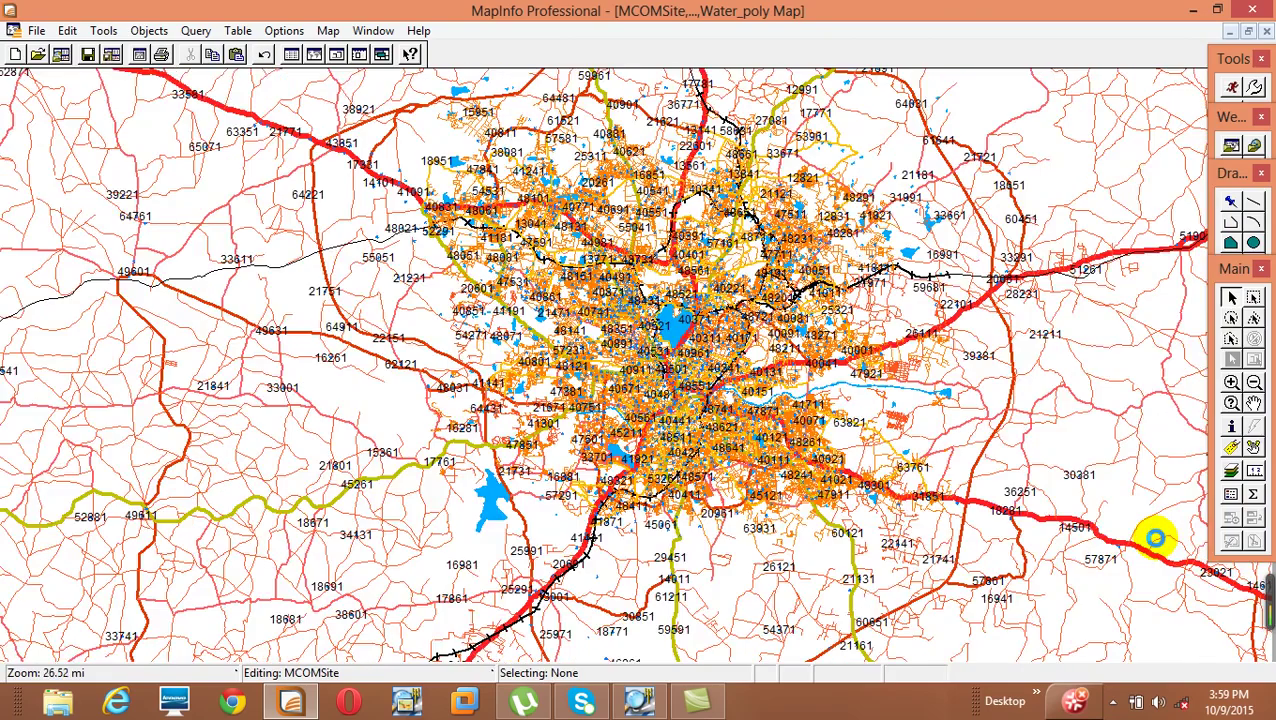
{"action": "scroll", "coordinate": [1155, 539], "scroll_direction": "up", "scroll_amount": 1}
{"action": "scroll", "coordinate": [1155, 539], "scroll_direction": "up", "scroll_amount": 1}
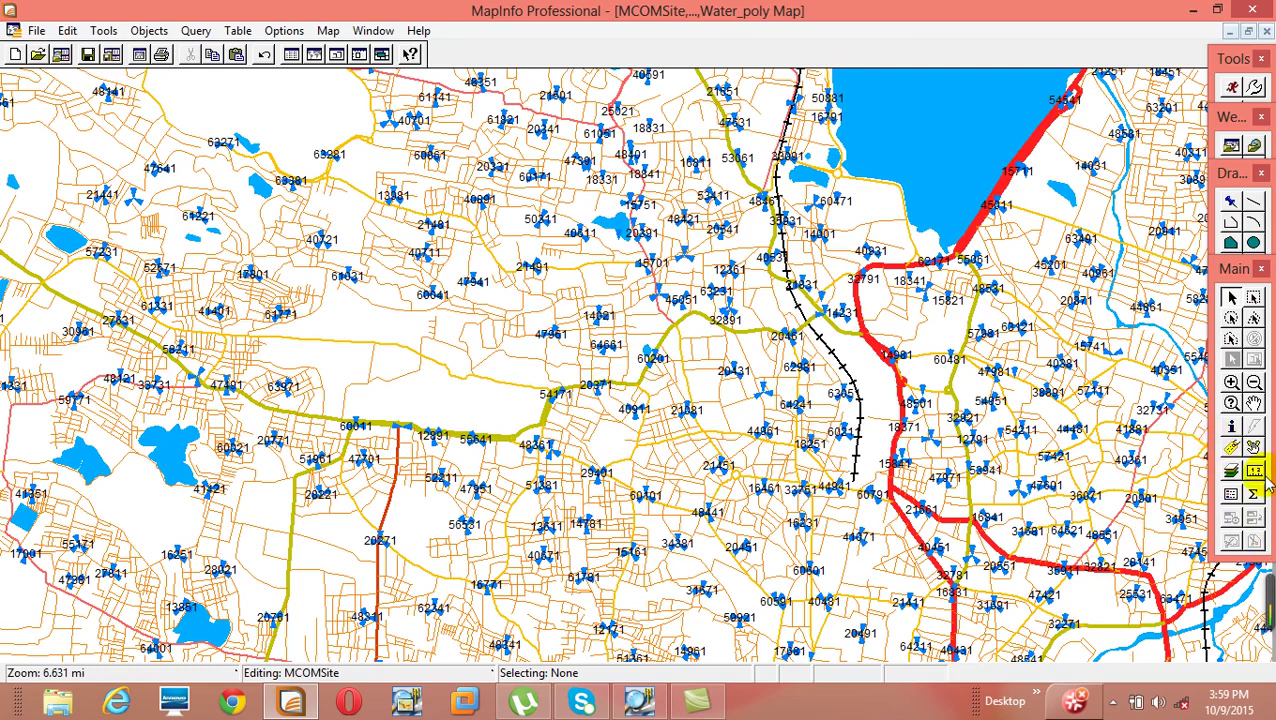
{"action": "scroll", "coordinate": [926, 484], "scroll_direction": "up", "scroll_amount": 2}
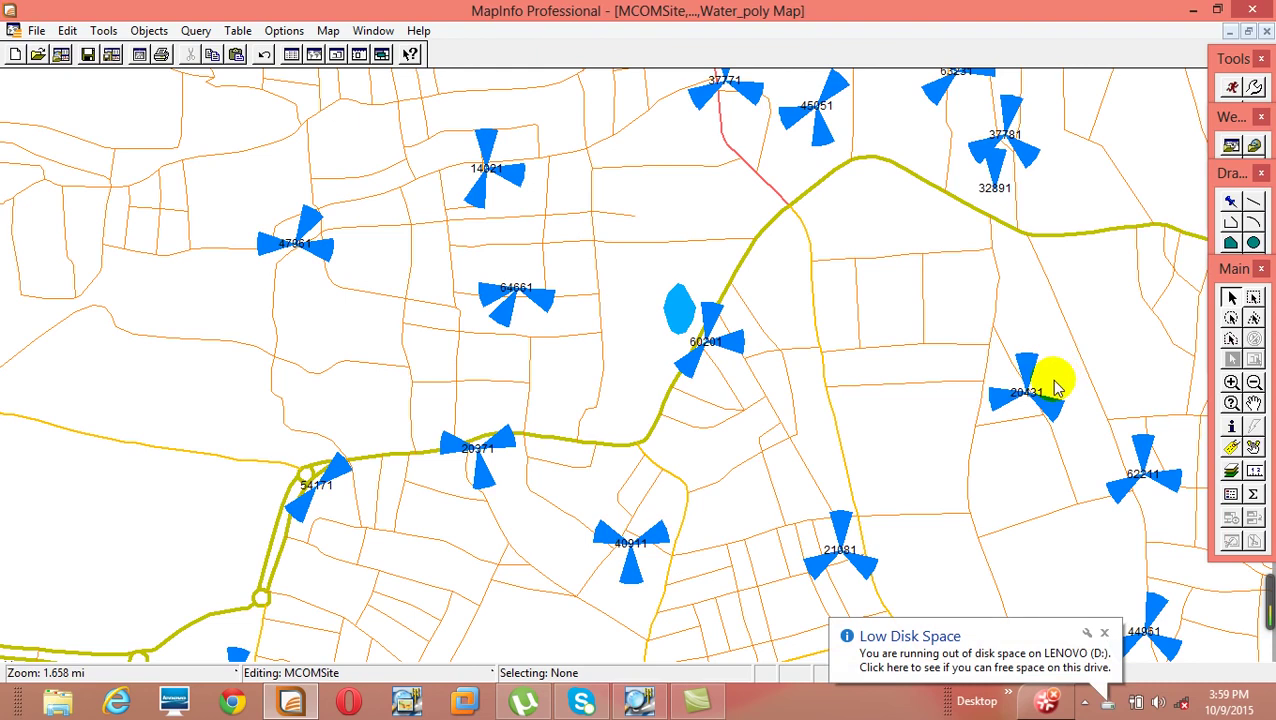
Place the Ruler window mid-map reading 0.000 mi, and close Preferences unchanged.
{"action": "left_click", "coordinate": [1255, 472]}
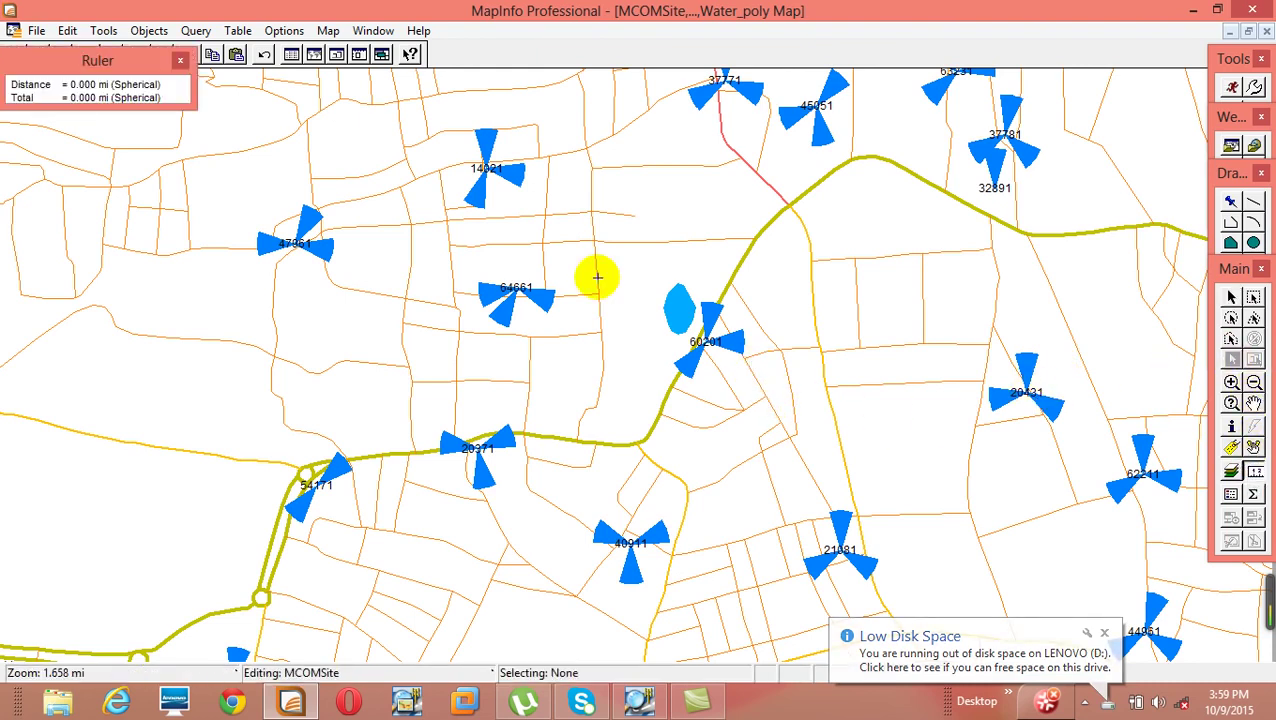
{"action": "left_click_drag", "start_coordinate": [109, 60], "coordinate": [610, 113]}
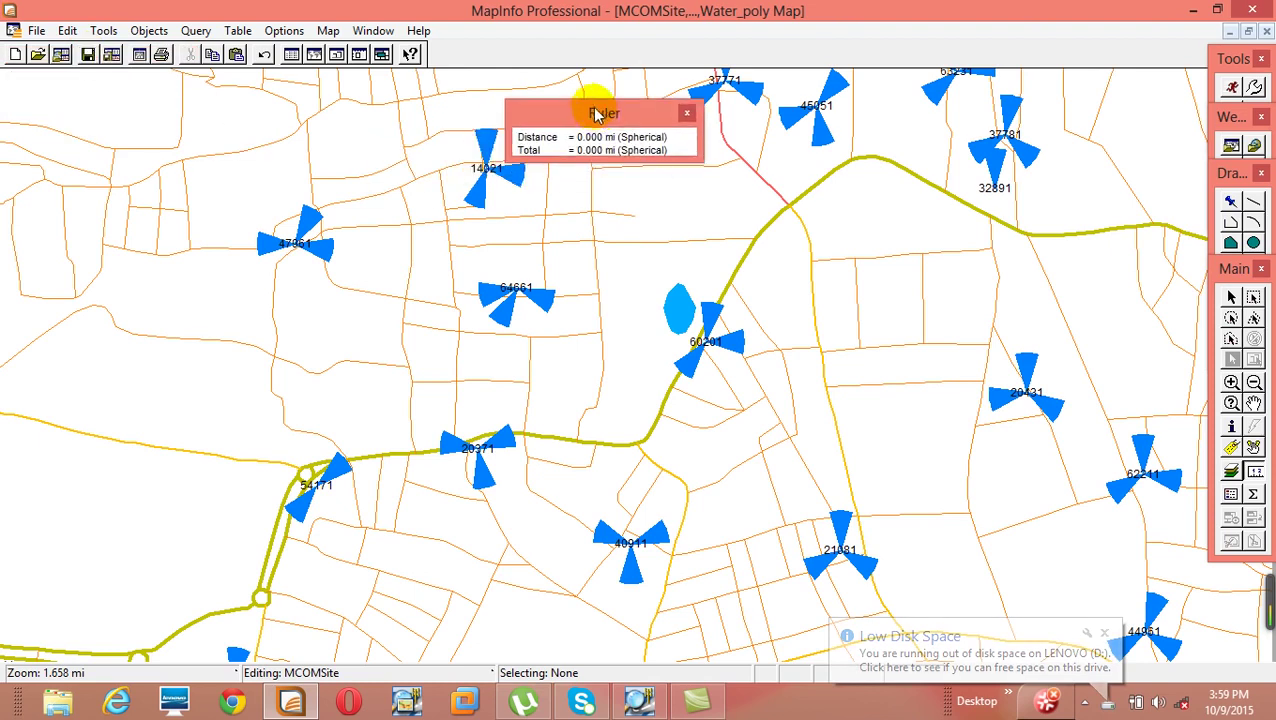
{"action": "left_click", "coordinate": [284, 33]}
{"action": "left_click", "coordinate": [380, 278]}
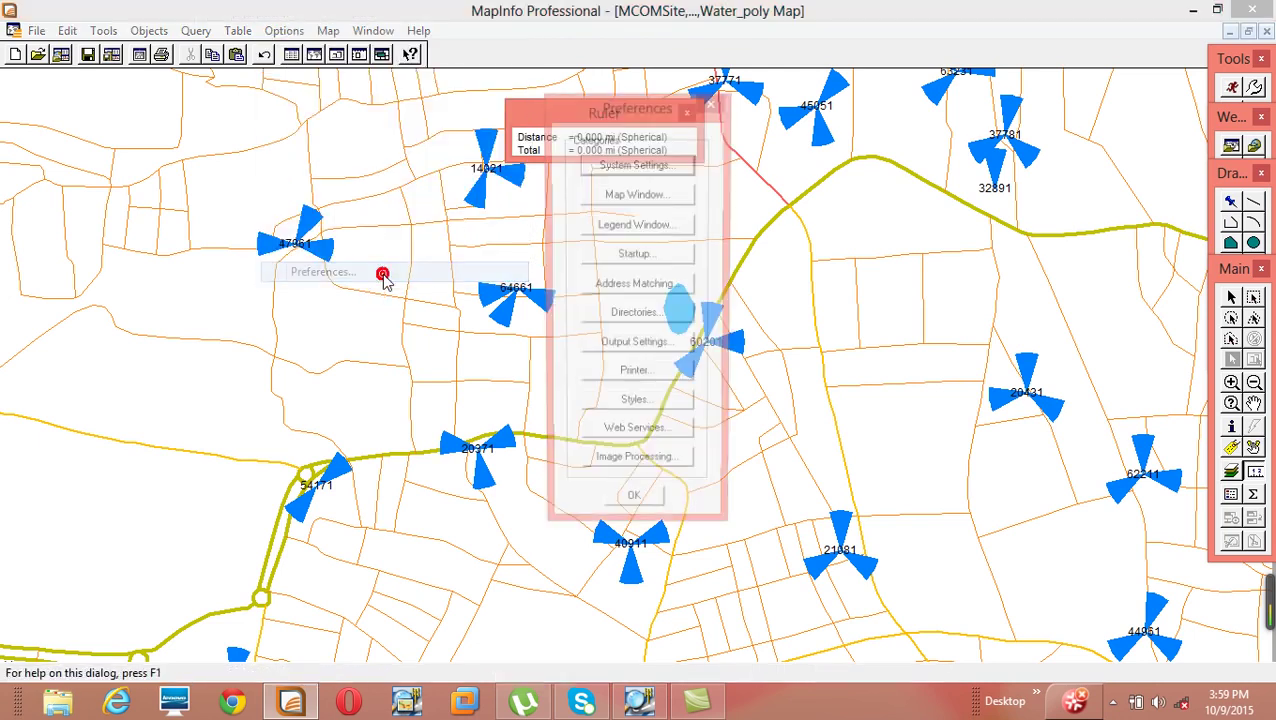
{"action": "left_click", "coordinate": [713, 105]}
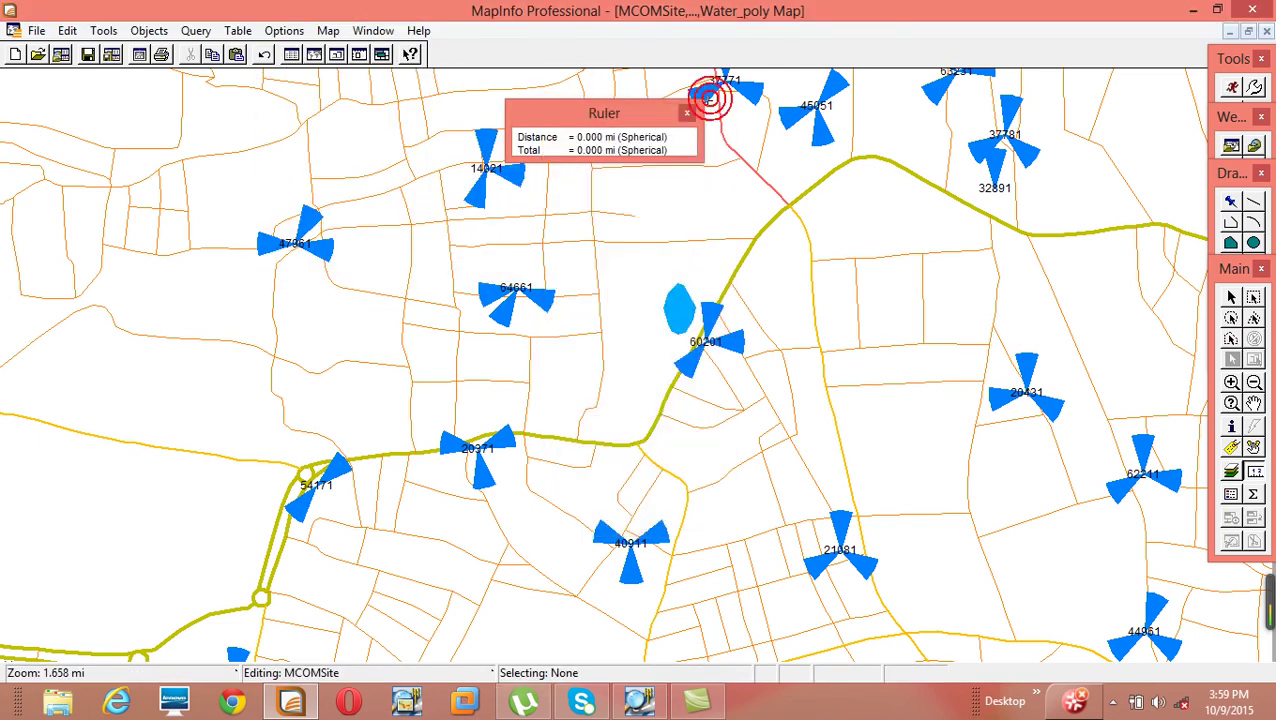
{"action": "left_click", "coordinate": [331, 31]}
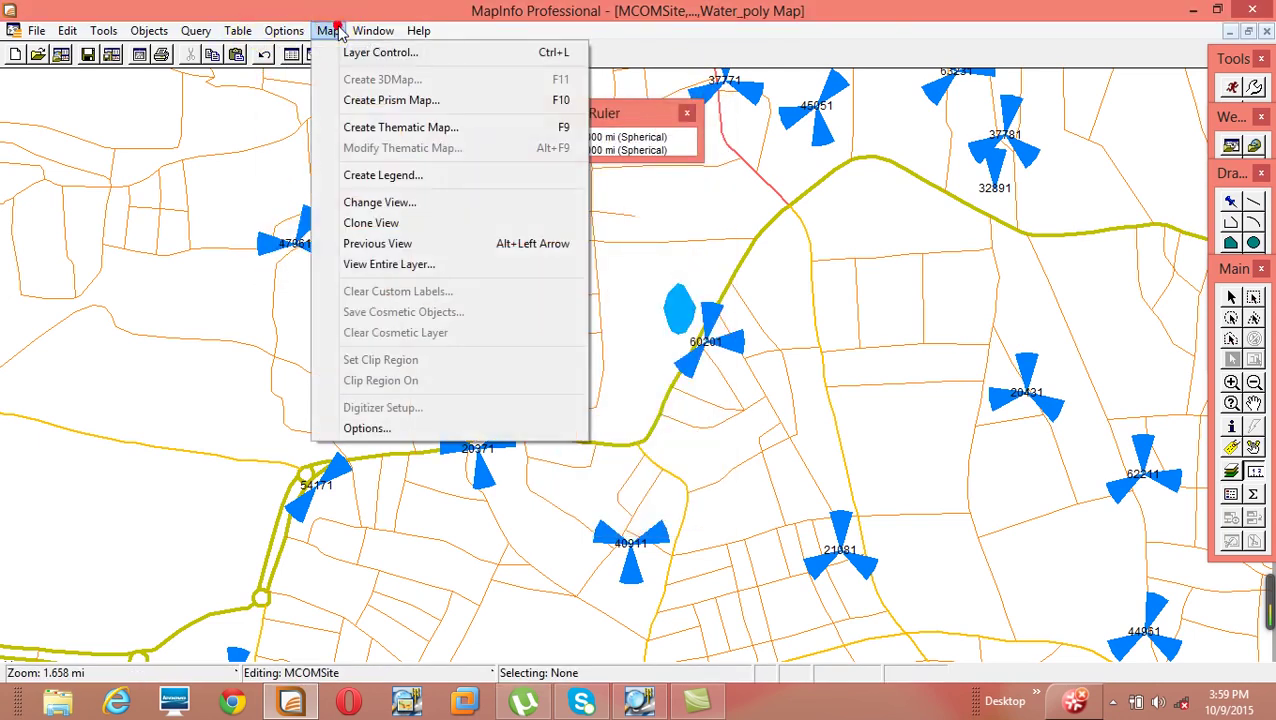
Set map distance units to meters and area units to square meters.
{"action": "left_click", "coordinate": [434, 429]}
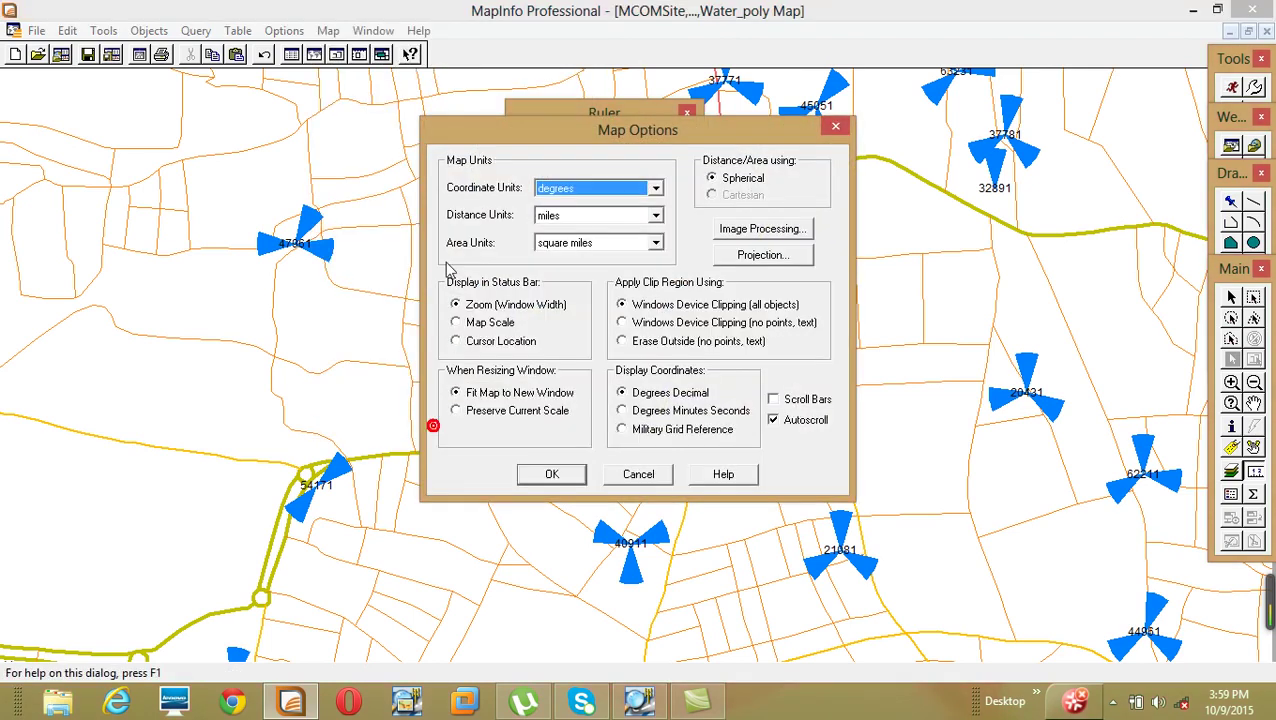
{"action": "left_click", "coordinate": [556, 218]}
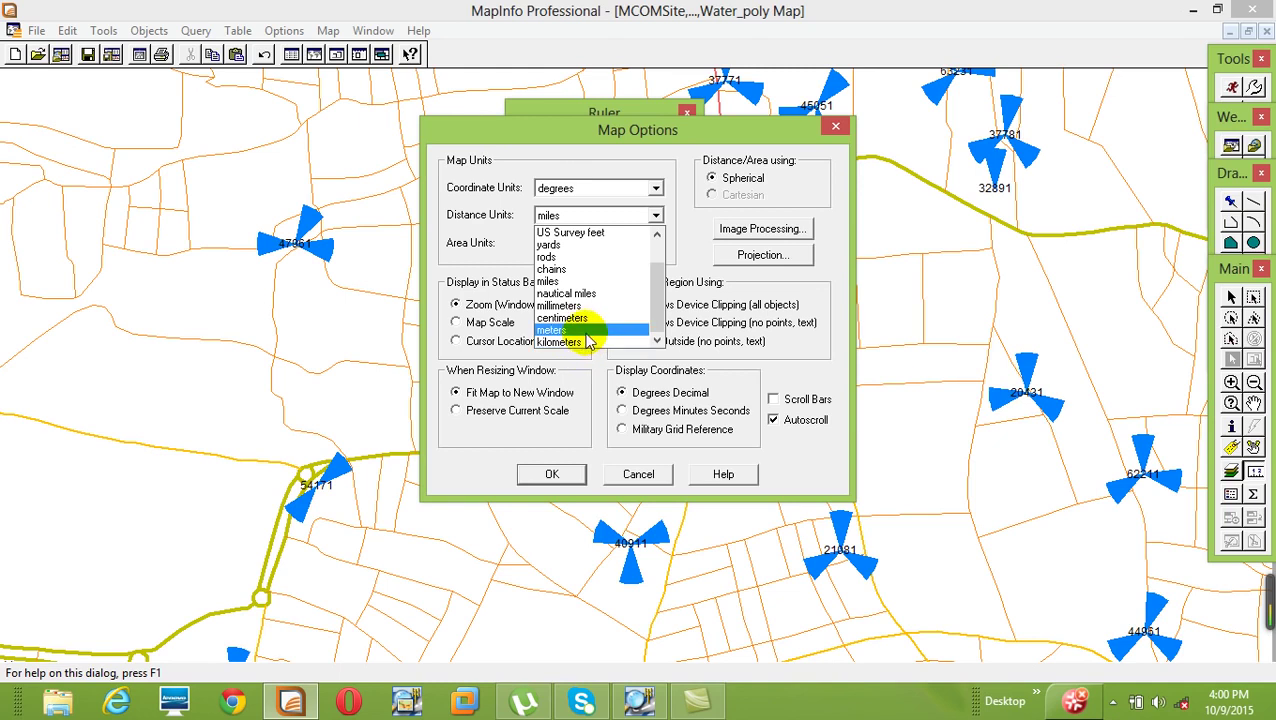
{"action": "left_click", "coordinate": [556, 330]}
{"action": "left_click", "coordinate": [574, 244]}
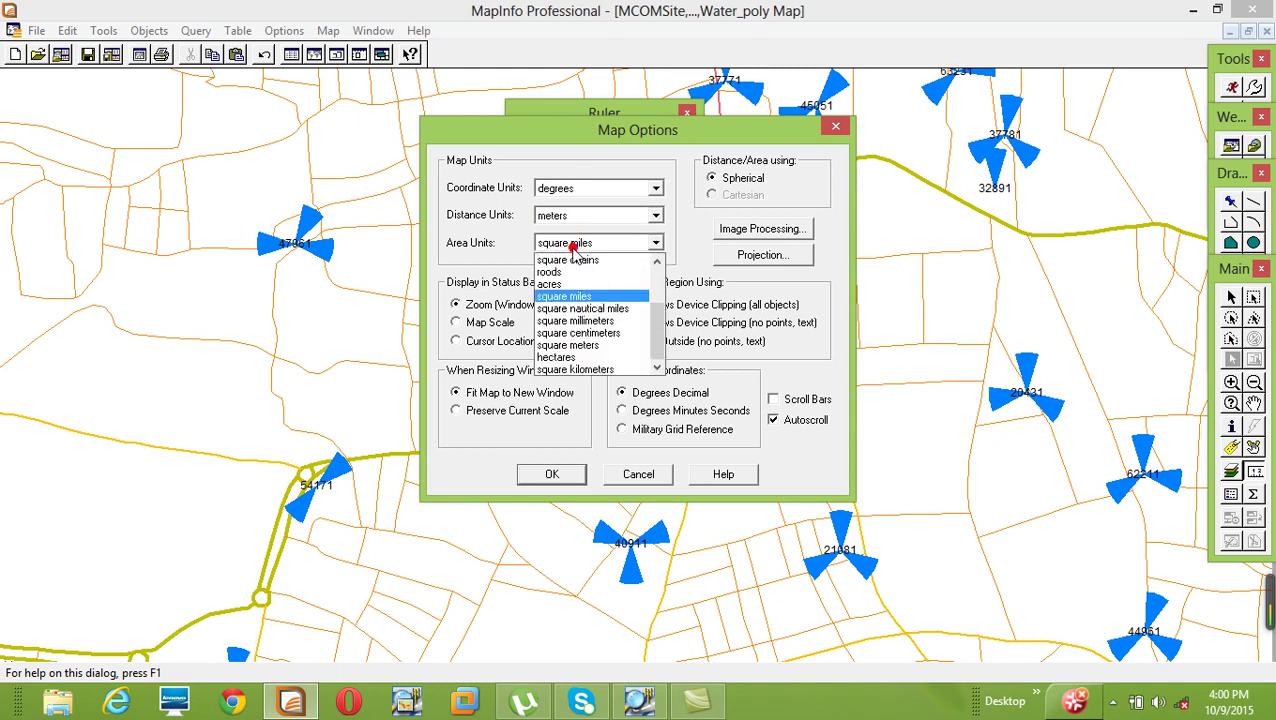
{"action": "left_click", "coordinate": [596, 343]}
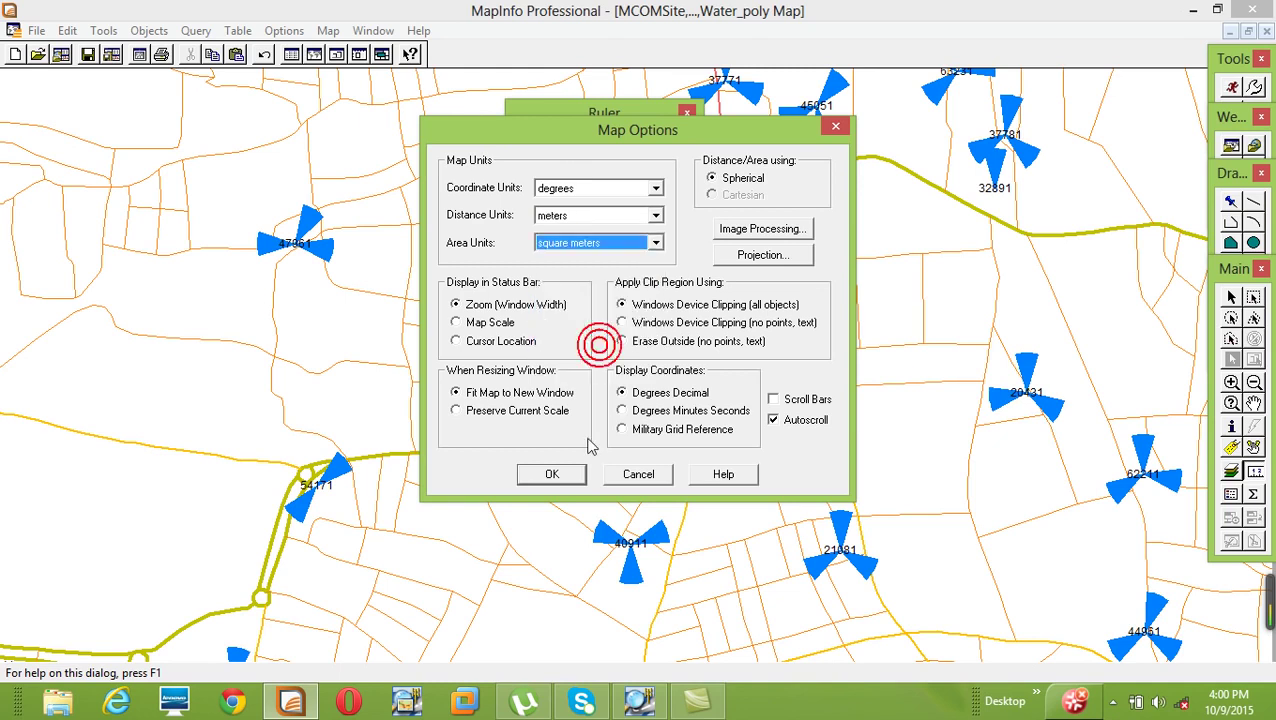
{"action": "left_click", "coordinate": [556, 472]}
Measure a short distance between sites in meters, then close the Ruler.
{"action": "left_click", "coordinate": [748, 351]}
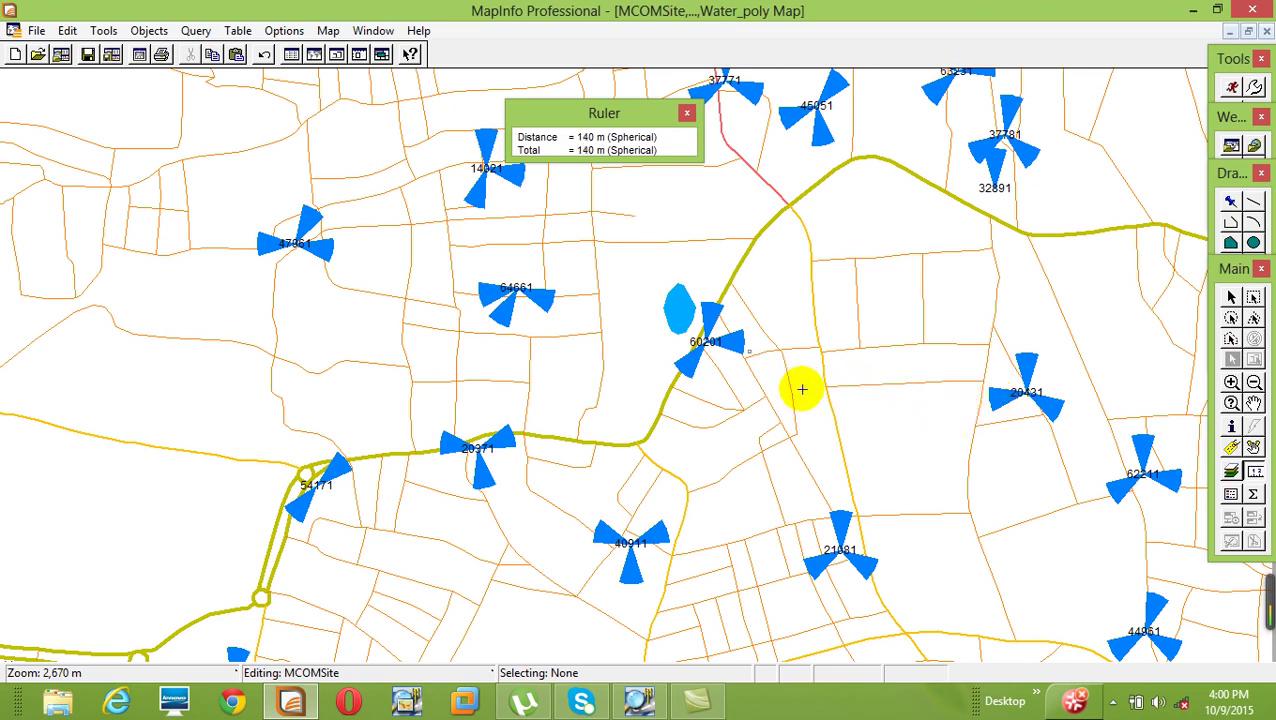
{"action": "double_click", "coordinate": [754, 363]}
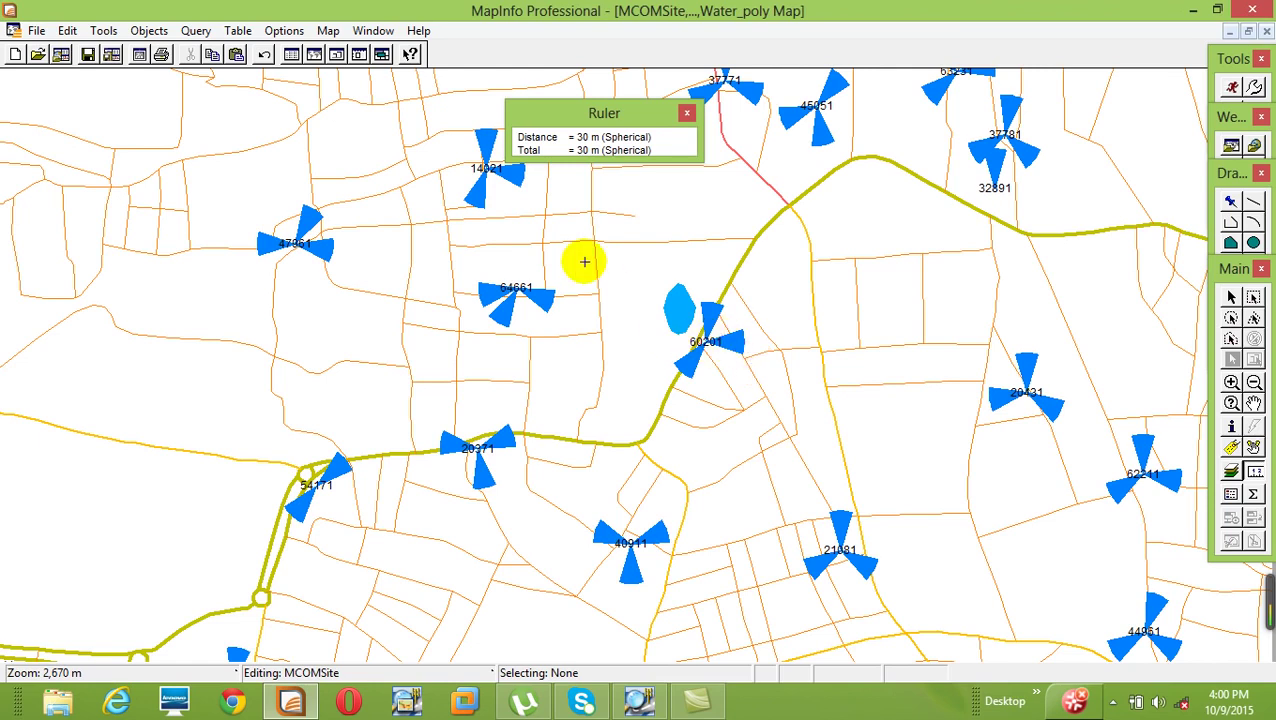
{"action": "left_click", "coordinate": [687, 113]}
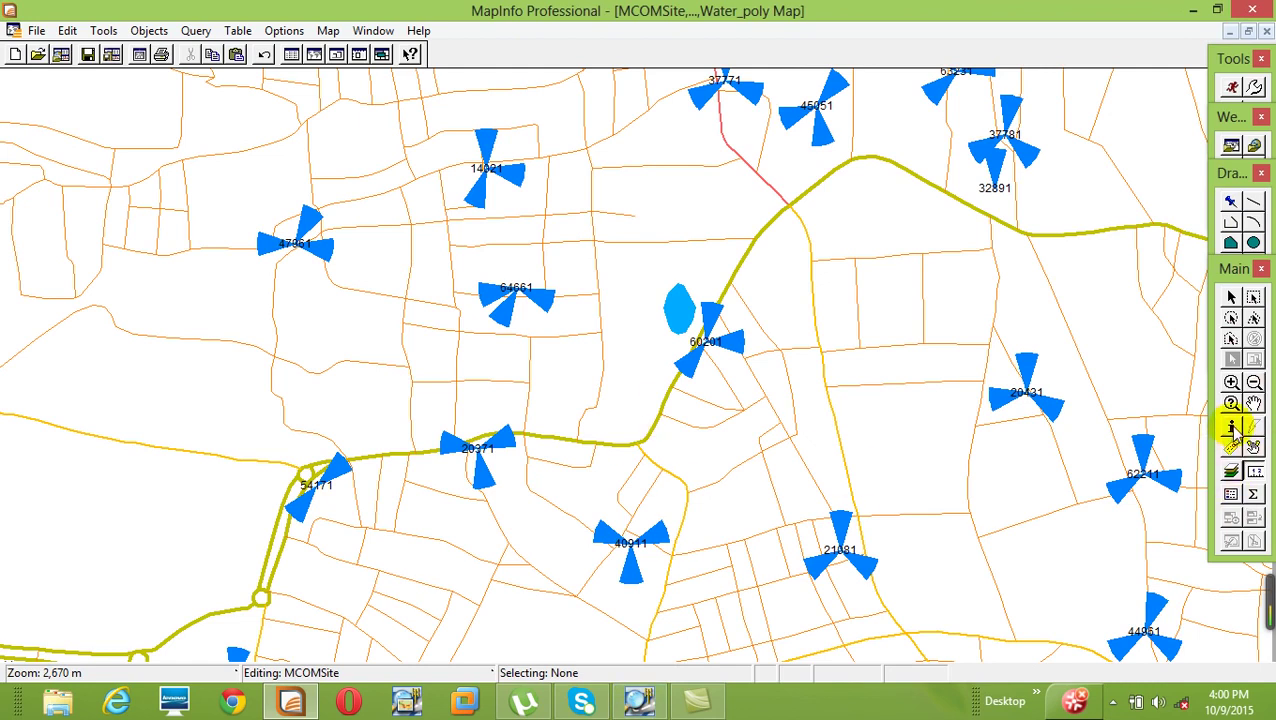
Check cell 20432's MCOMSite record (site HYDG188) with the Info Tool, then dock the Tools palette.
{"action": "left_click", "coordinate": [1060, 412]}
{"action": "left_click_drag", "start_coordinate": [983, 527], "coordinate": [727, 339]}
{"action": "left_click", "coordinate": [1056, 402]}
{"action": "left_click_drag", "start_coordinate": [850, 429], "coordinate": [852, 626]}
{"action": "left_click_drag", "start_coordinate": [769, 341], "coordinate": [677, 200]}
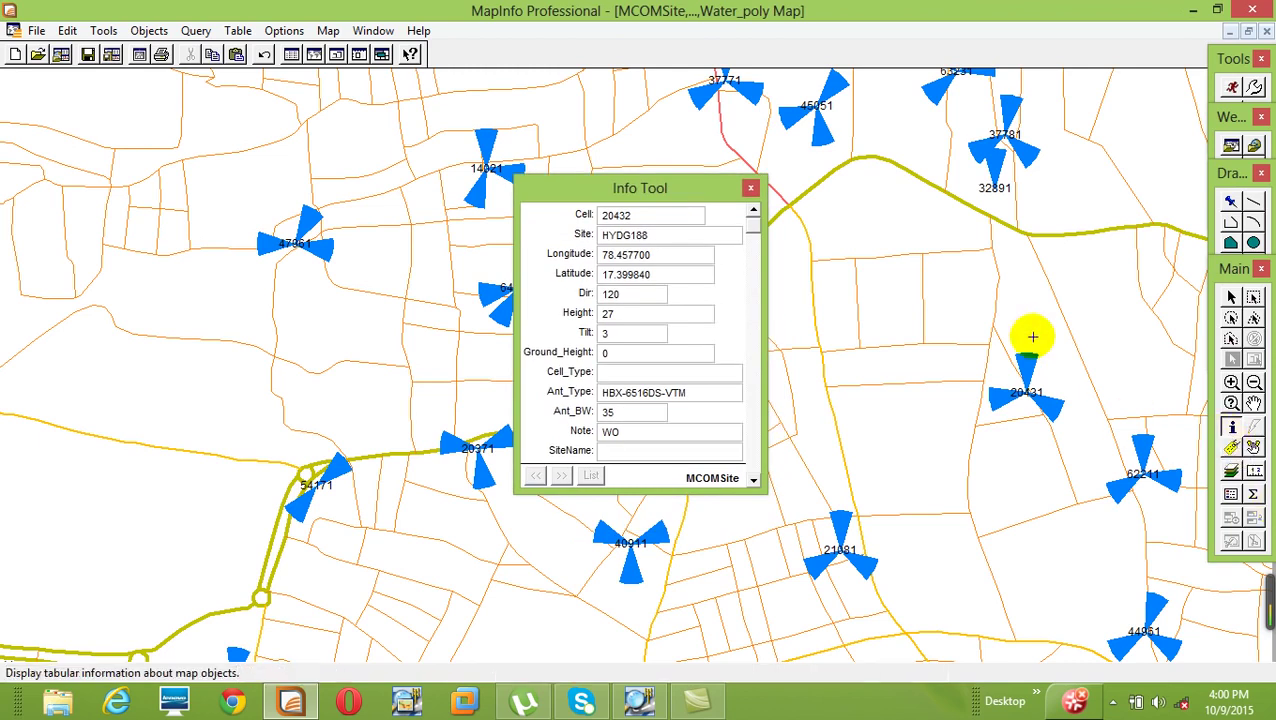
{"action": "left_click", "coordinate": [752, 190]}
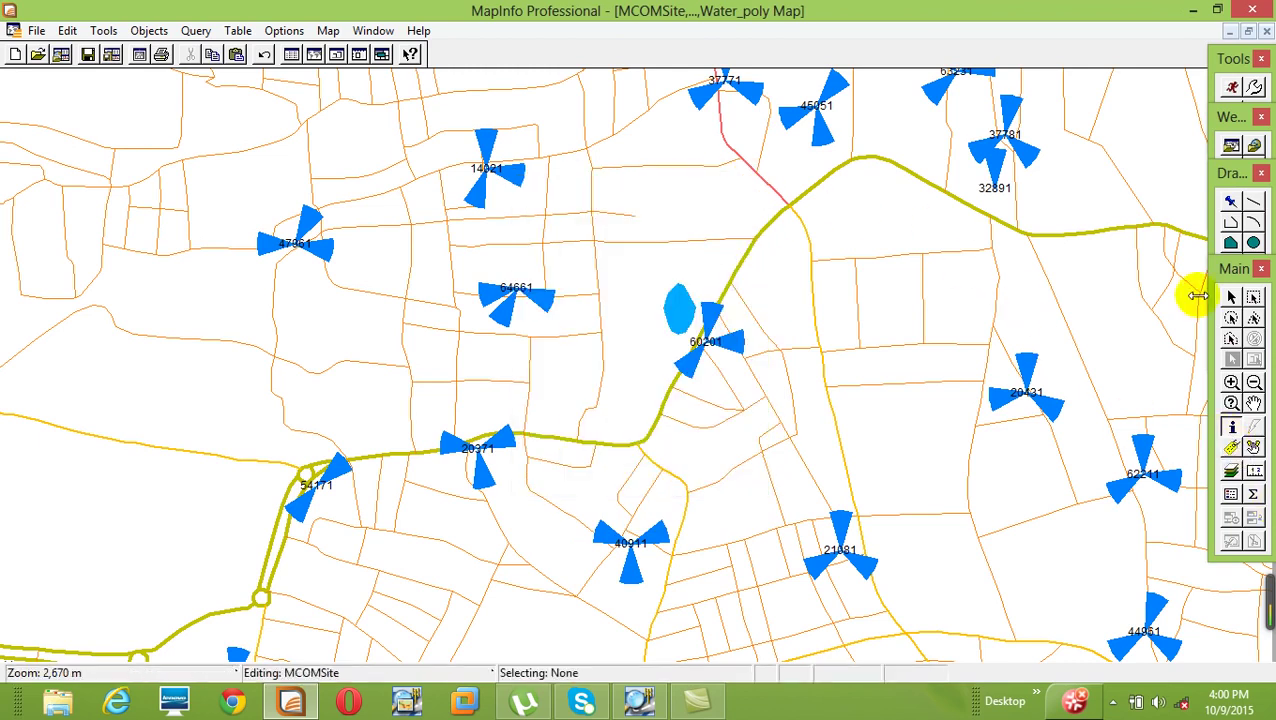
{"action": "left_click_drag", "start_coordinate": [1213, 135], "coordinate": [1192, 163]}
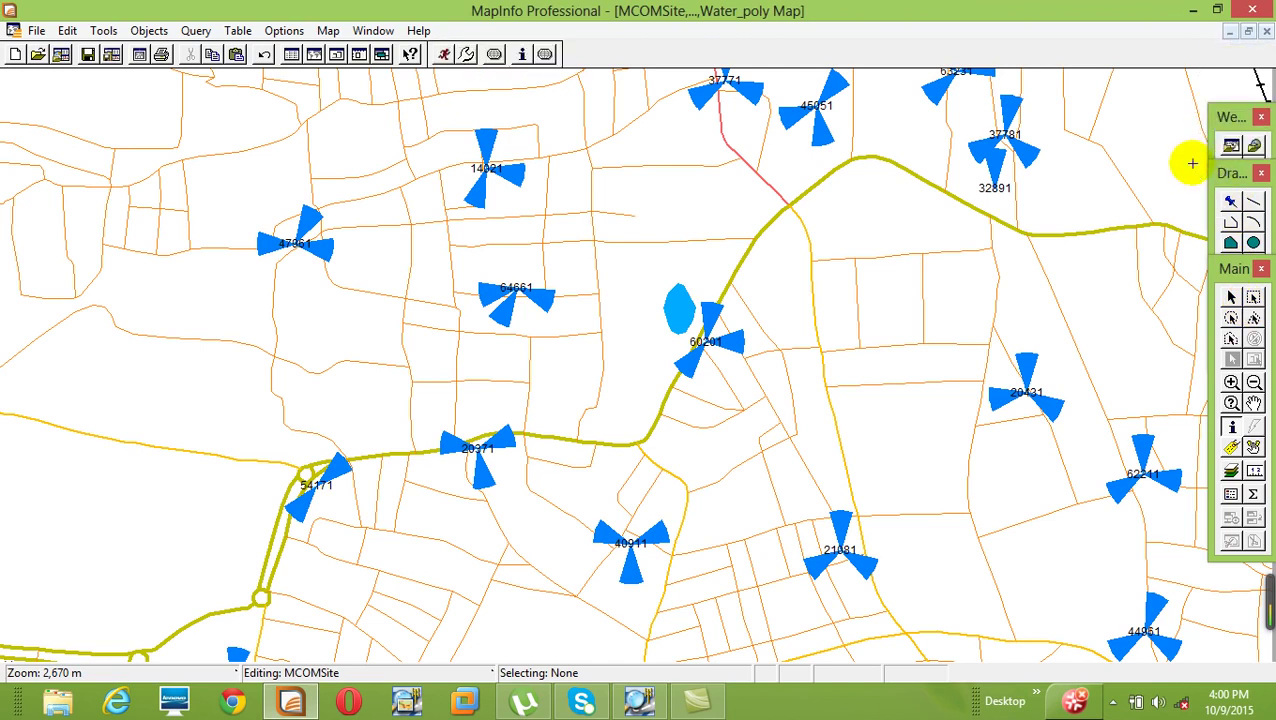
Open adam11002_01exp.tab from Desktop > ASIF 2G > export onto the map.
{"action": "left_click", "coordinate": [38, 58]}
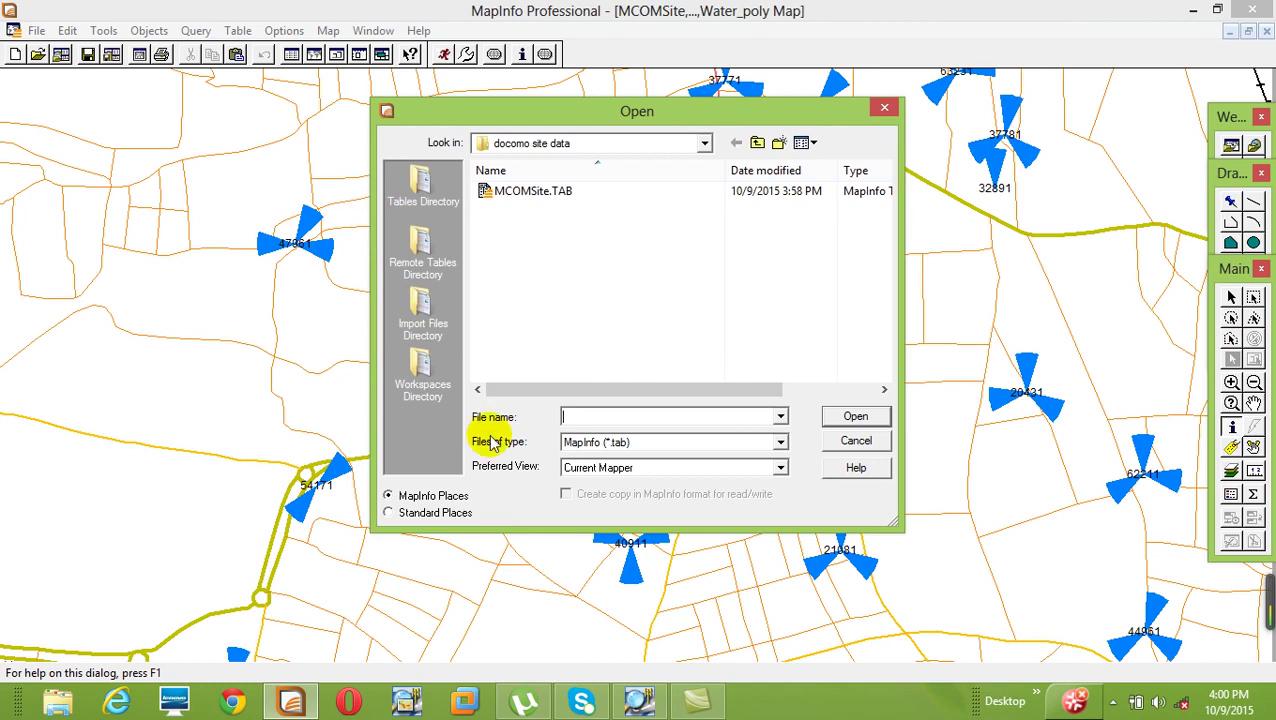
{"action": "left_click", "coordinate": [425, 515]}
{"action": "left_click", "coordinate": [423, 235]}
{"action": "left_click", "coordinate": [595, 248]}
{"action": "scroll", "coordinate": [597, 250], "scroll_direction": "down", "scroll_amount": 5}
{"action": "scroll", "coordinate": [597, 250], "scroll_direction": "up", "scroll_amount": 8}
{"action": "scroll", "coordinate": [585, 280], "scroll_direction": "down", "scroll_amount": 2}
{"action": "scroll", "coordinate": [580, 287], "scroll_direction": "up", "scroll_amount": 1}
{"action": "left_click", "coordinate": [572, 270]}
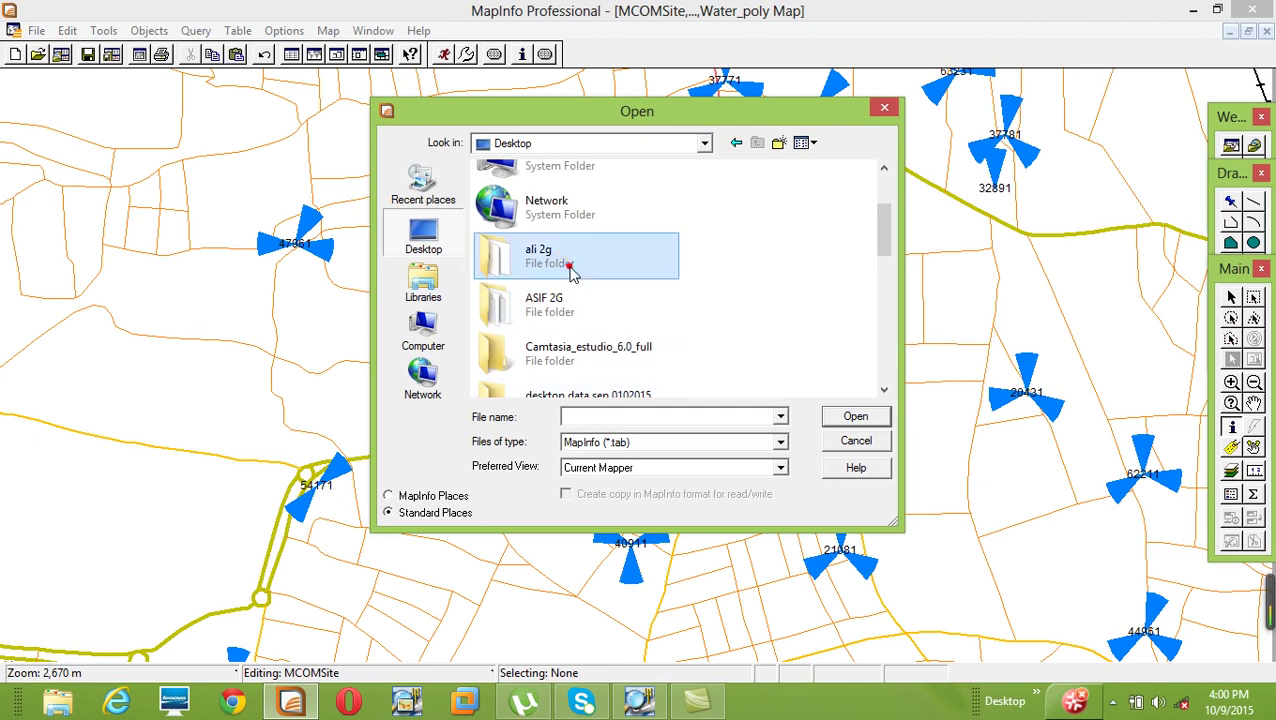
{"action": "double_click", "coordinate": [566, 298]}
{"action": "double_click", "coordinate": [510, 191]}
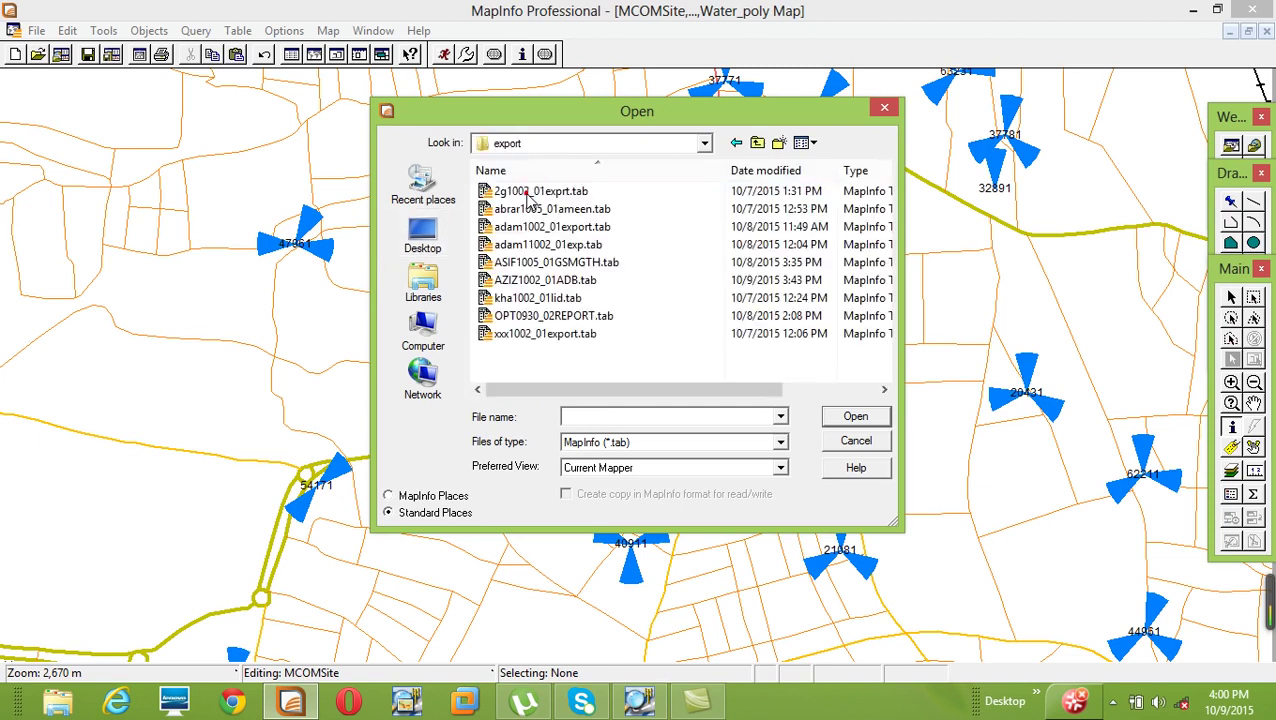
{"action": "double_click", "coordinate": [619, 247]}
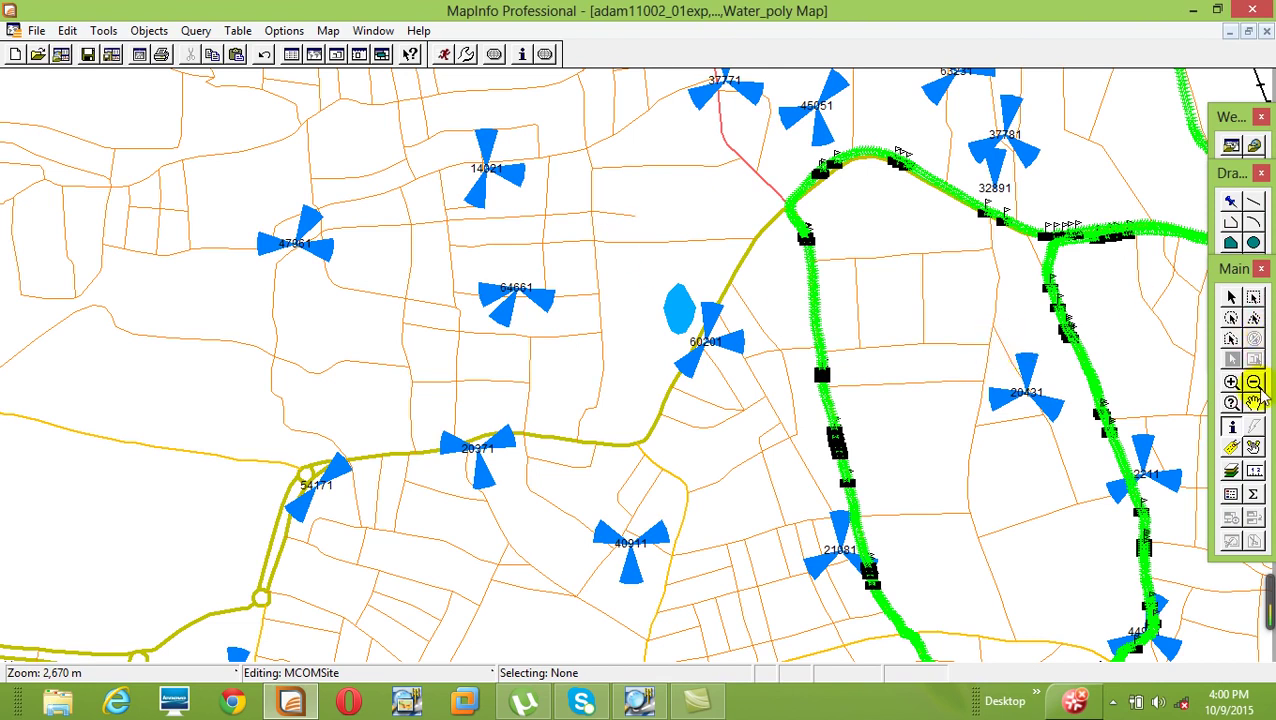
Pan and zoom out to show more of the green adam11002_01exp drive-test loop.
{"action": "left_click_drag", "start_coordinate": [1190, 413], "coordinate": [789, 307]}
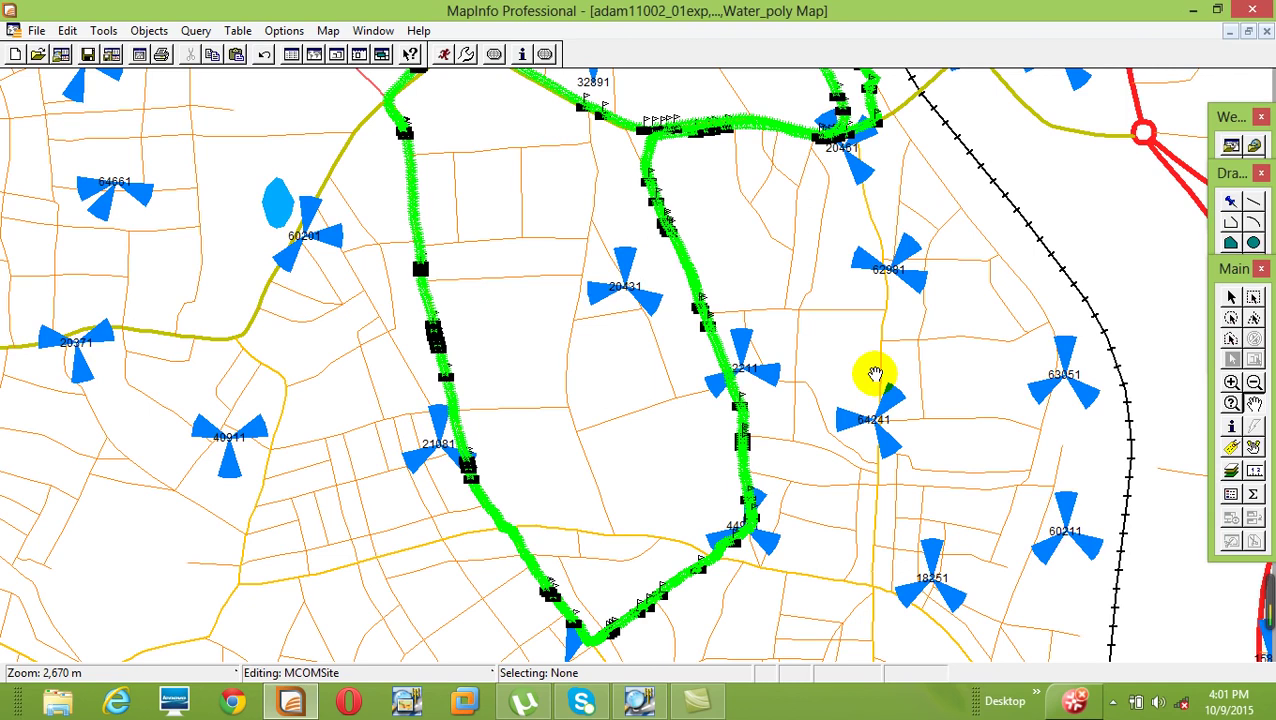
{"action": "left_click", "coordinate": [1254, 384]}
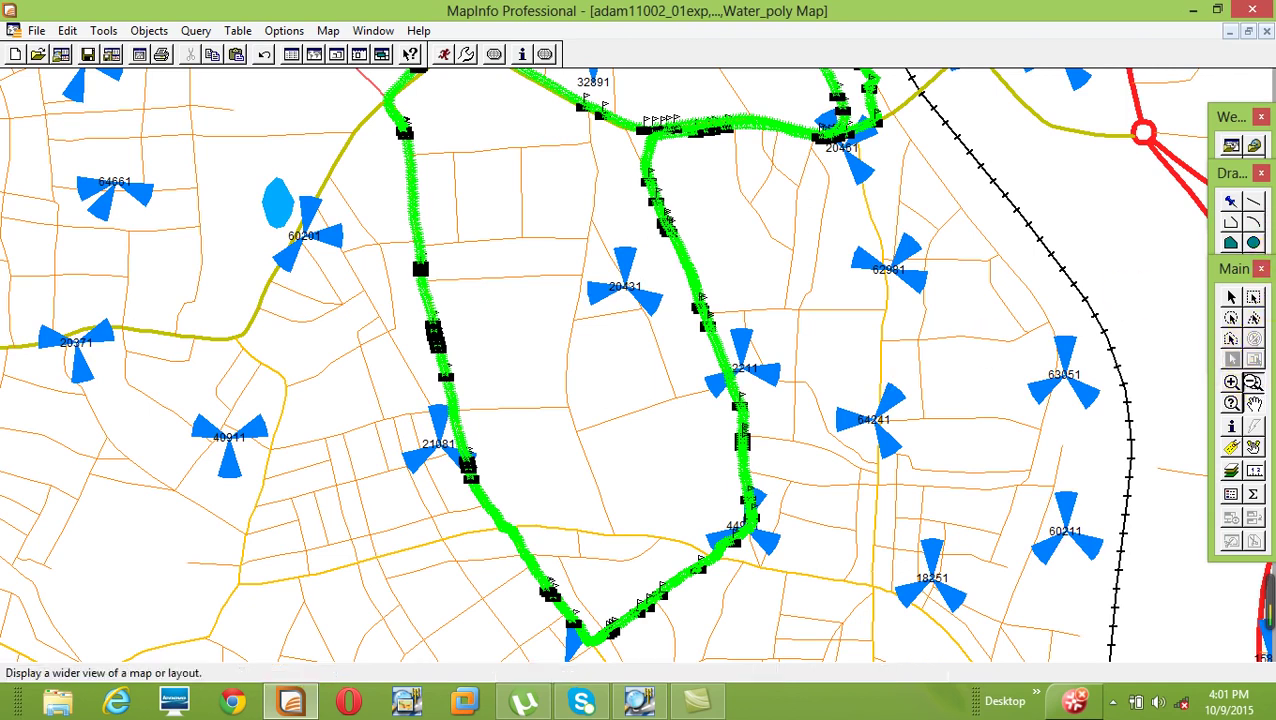
{"action": "left_click", "coordinate": [759, 265]}
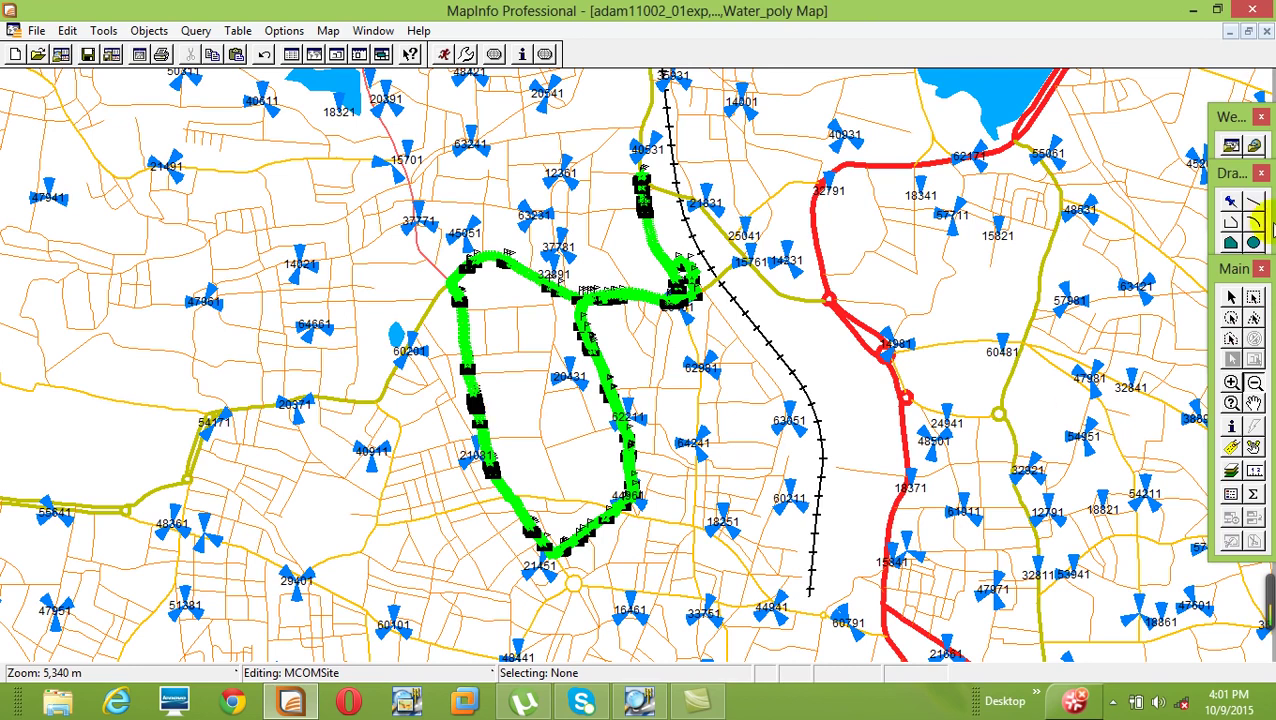
Reshape one tool palette into two columns and move the Main and Drawing palettes lower.
{"action": "left_click_drag", "start_coordinate": [1221, 121], "coordinate": [1156, 101]}
{"action": "left_click_drag", "start_coordinate": [1240, 290], "coordinate": [1240, 307]}
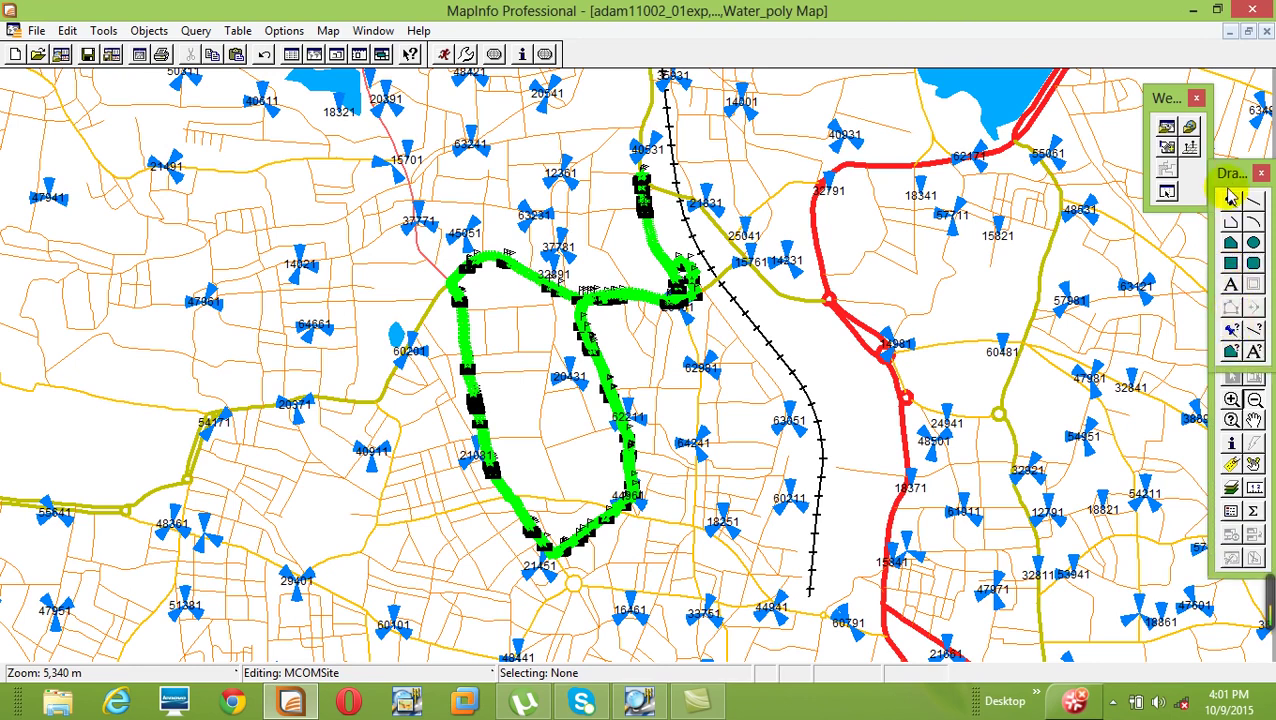
{"action": "left_click_drag", "start_coordinate": [1233, 180], "coordinate": [1228, 226]}
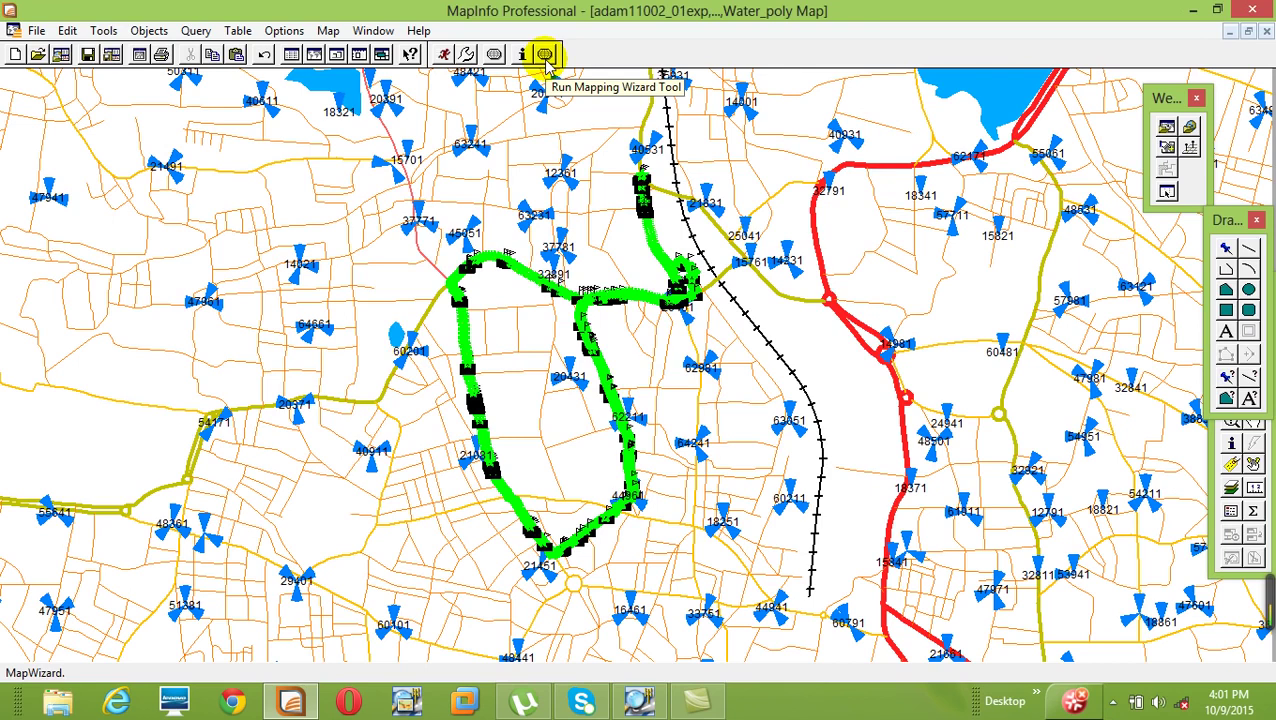
Outline the drive-route area and create a grid of 132 cells at 200-metre spacing.
{"action": "left_click", "coordinate": [545, 56]}
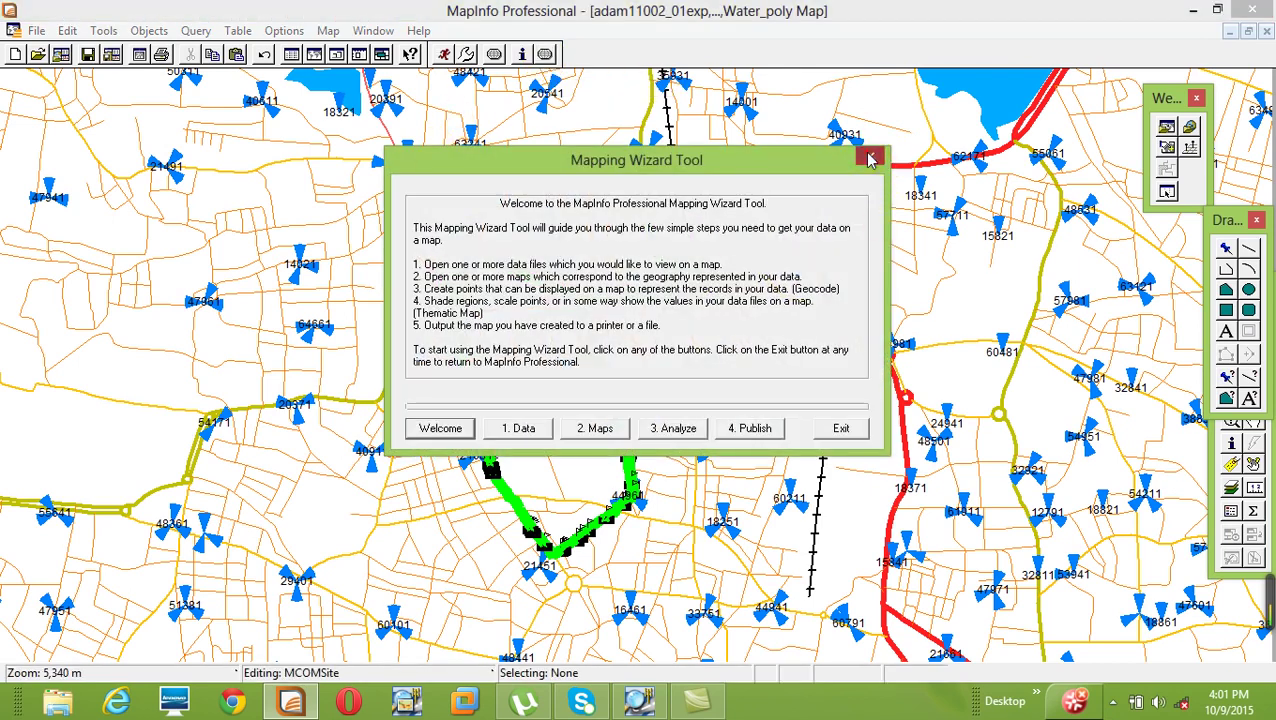
{"action": "left_click", "coordinate": [870, 159]}
{"action": "left_click", "coordinate": [339, 112]}
{"action": "left_click_drag", "start_coordinate": [339, 112], "coordinate": [852, 552]}
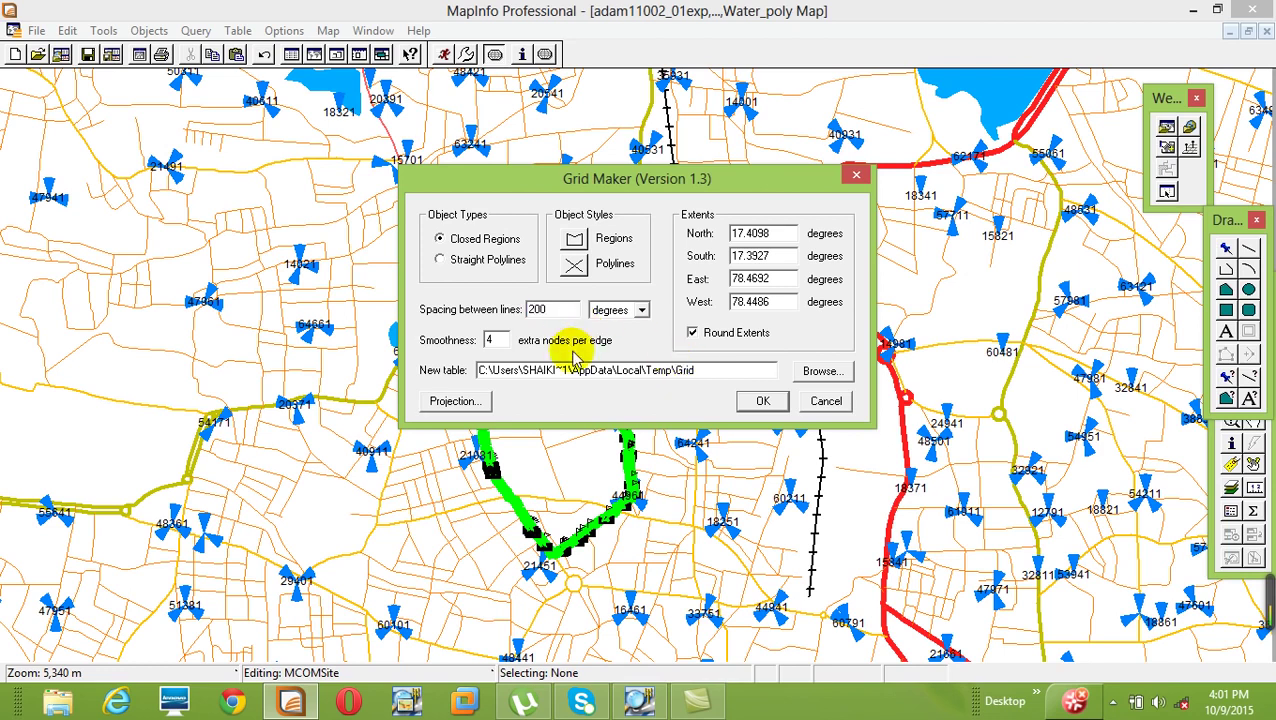
{"action": "left_click", "coordinate": [643, 310]}
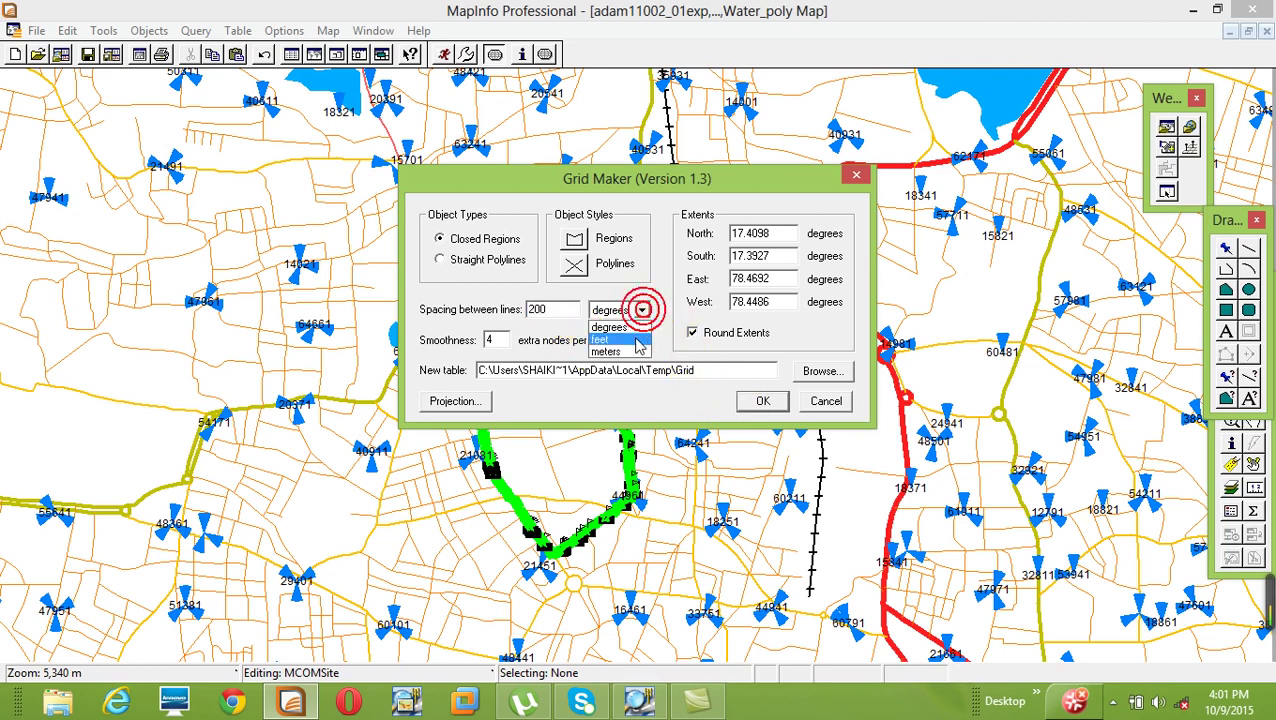
{"action": "left_click", "coordinate": [630, 354]}
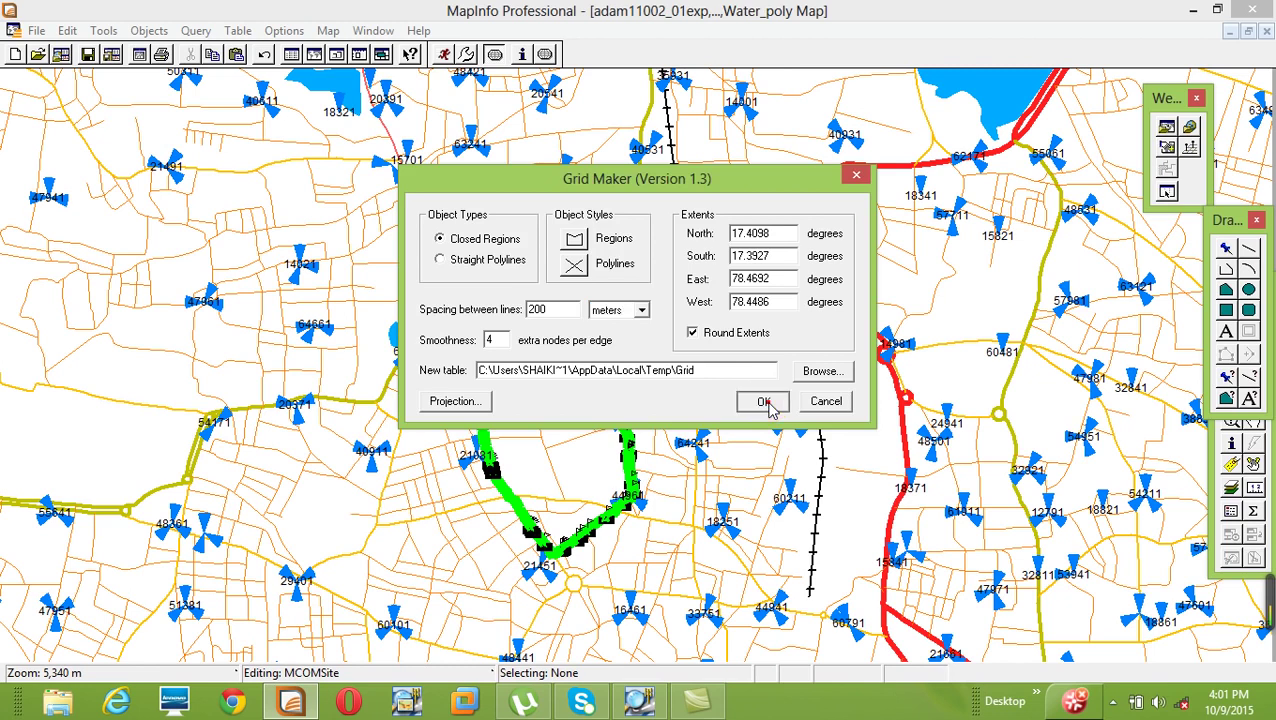
{"action": "left_click", "coordinate": [765, 402]}
{"action": "left_click", "coordinate": [592, 367]}
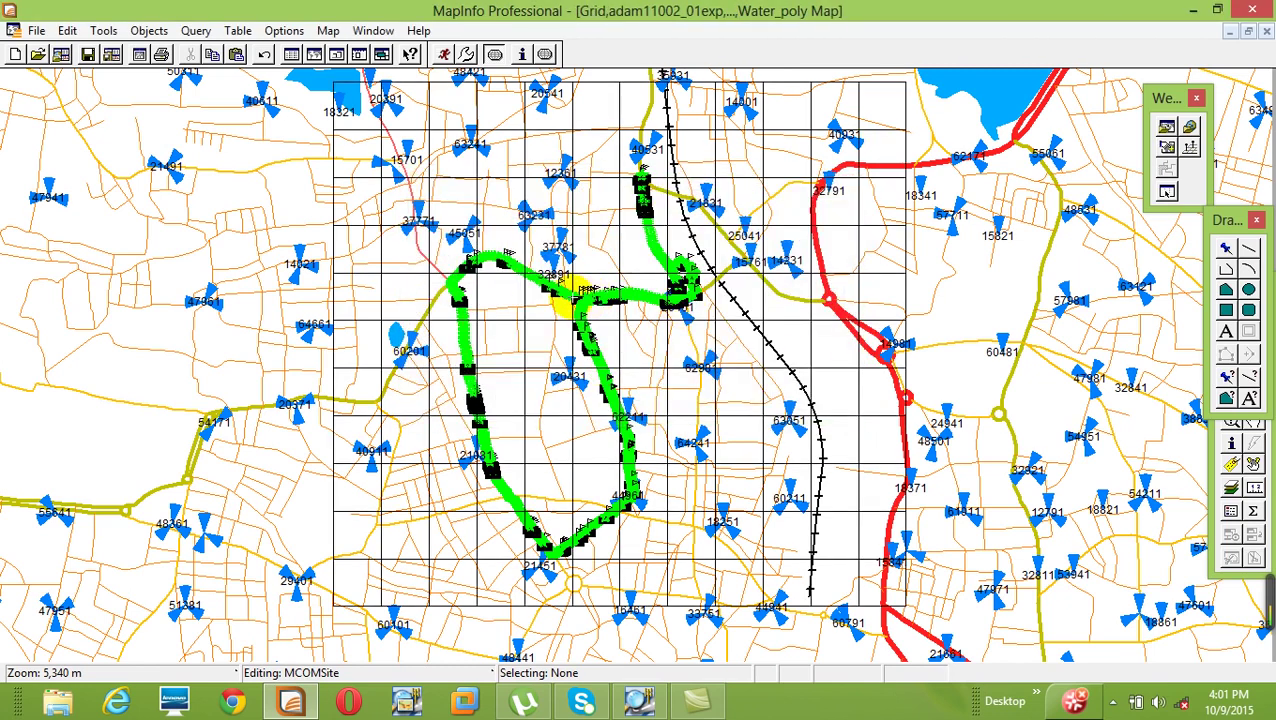
In Layer Control, move the Grid layer to the bottom of the layer order.
{"action": "right_click", "coordinate": [607, 238]}
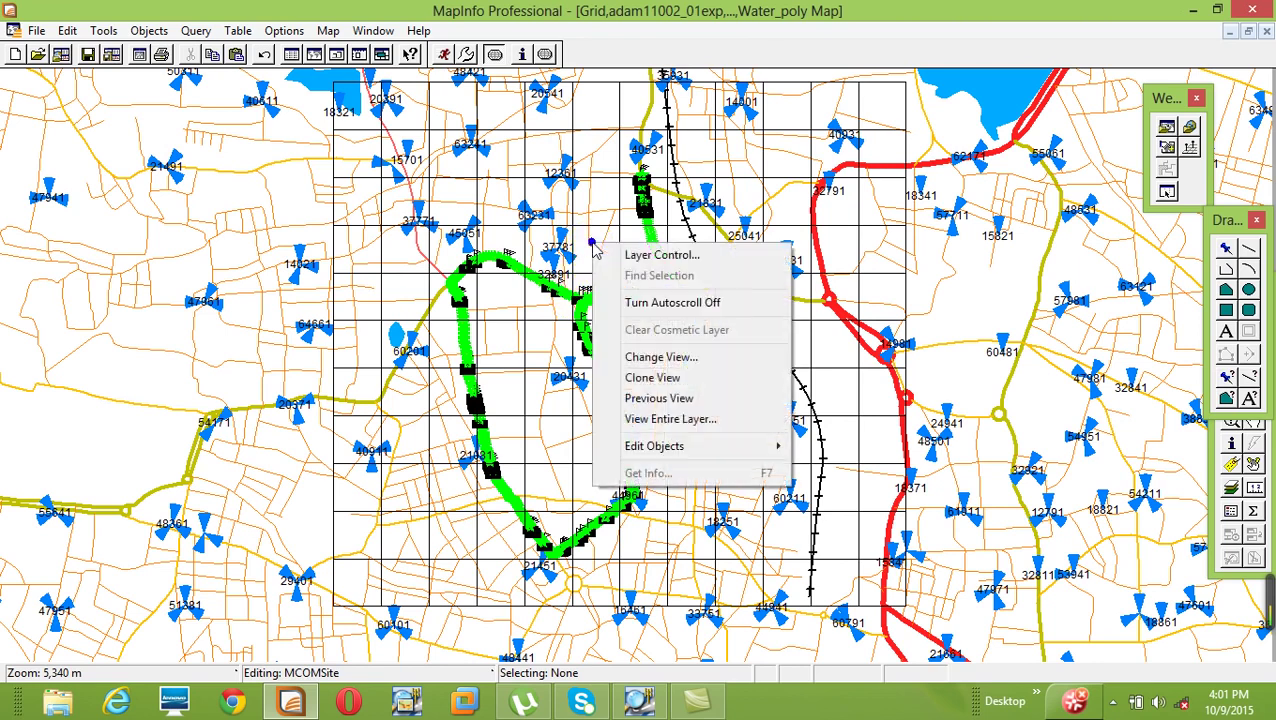
{"action": "left_click", "coordinate": [638, 254]}
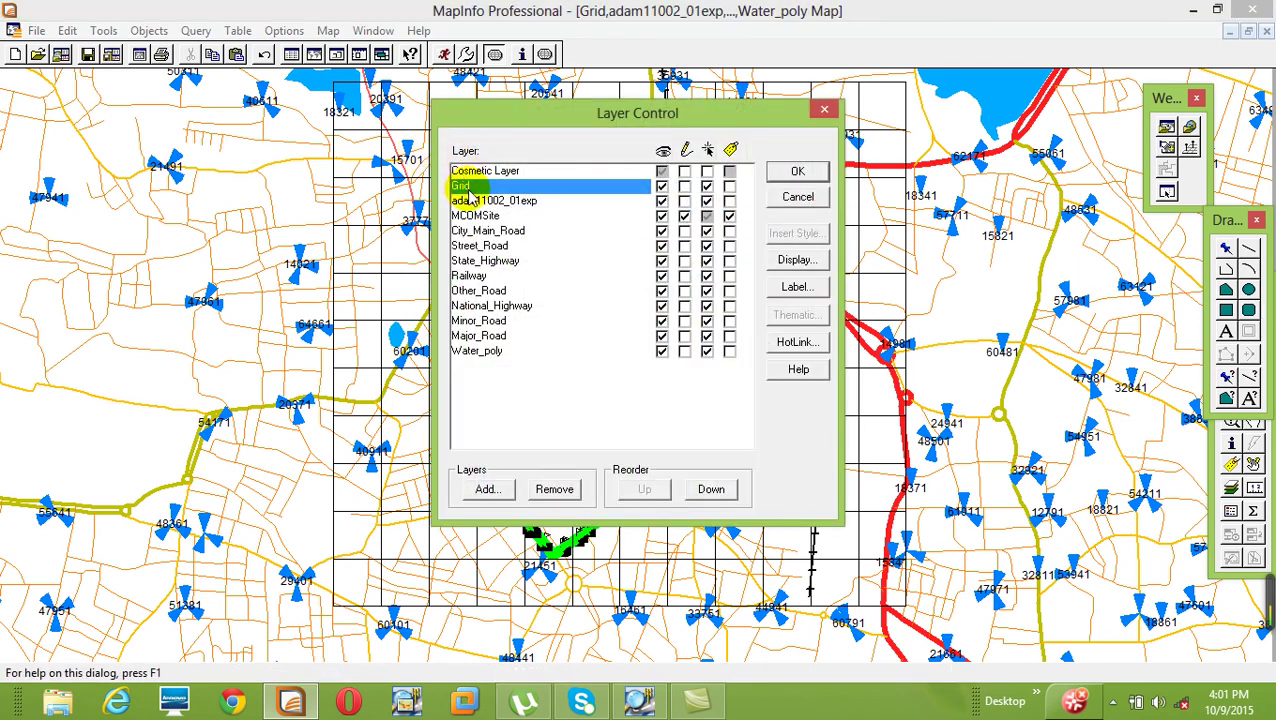
{"action": "left_click_drag", "start_coordinate": [465, 363], "coordinate": [458, 398]}
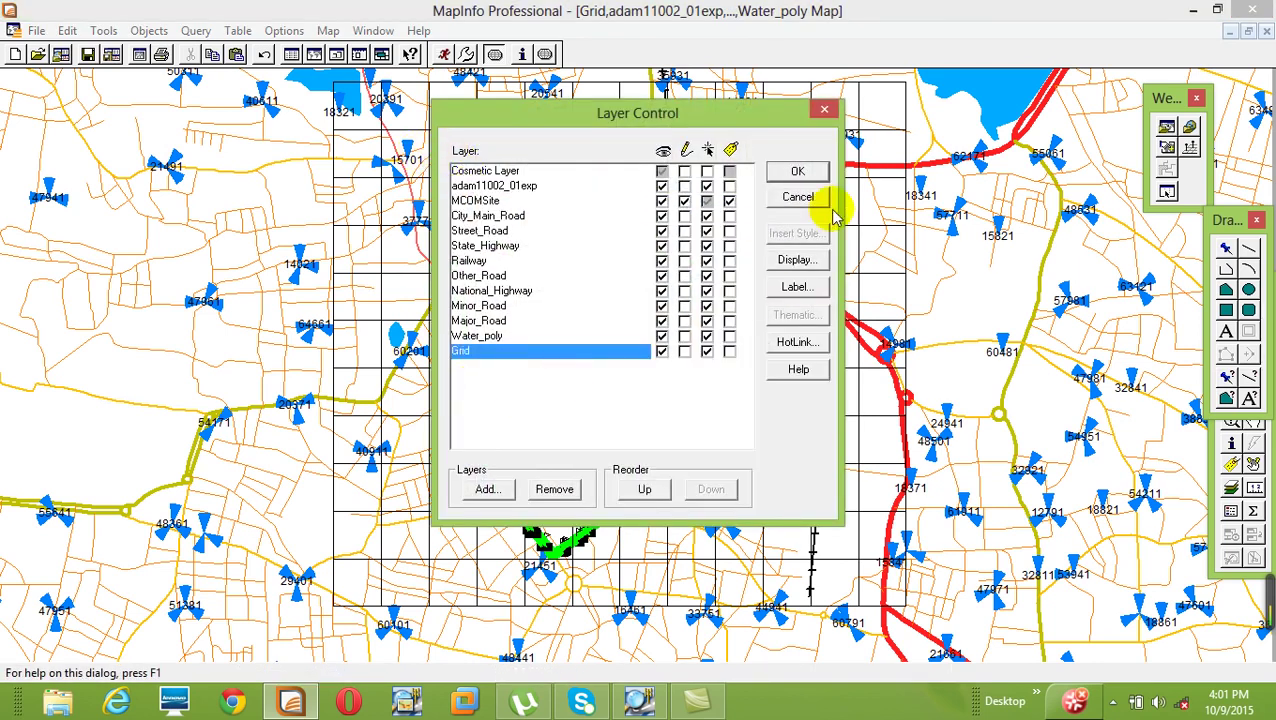
{"action": "left_click", "coordinate": [795, 171]}
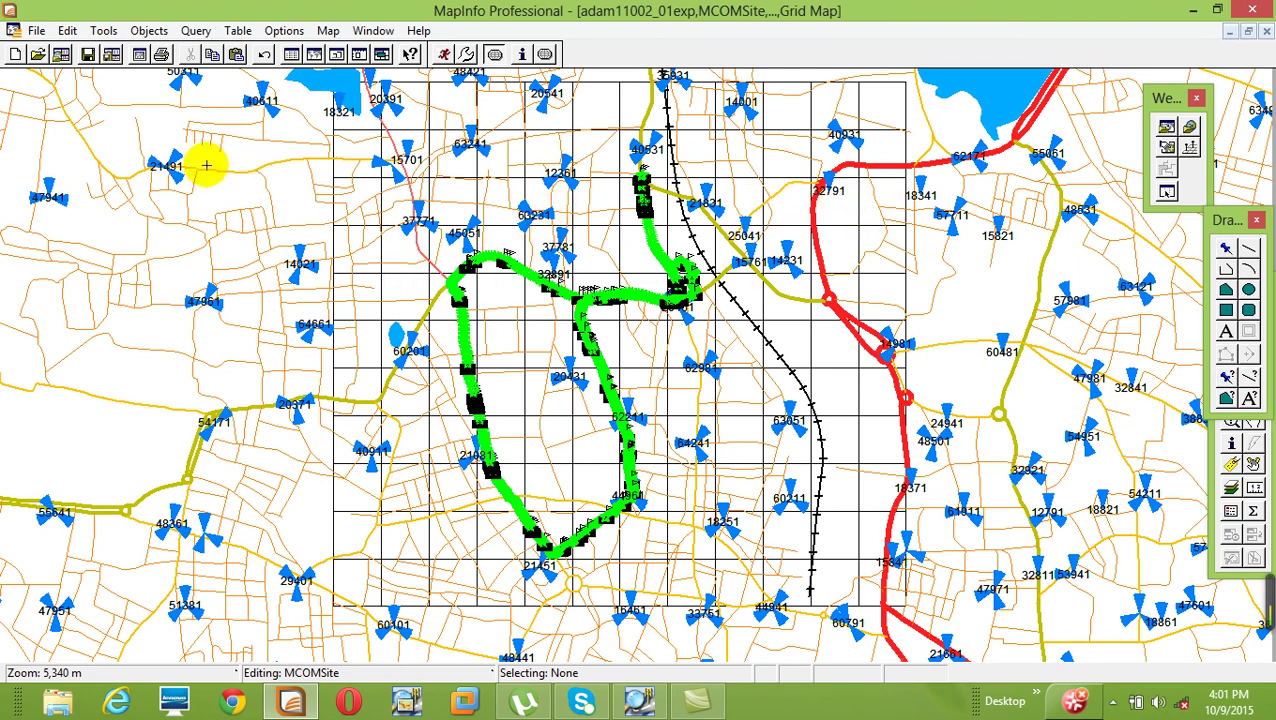
Hide the Other_Road and Street_Road layers in Layer Control.
{"action": "right_click", "coordinate": [238, 236]}
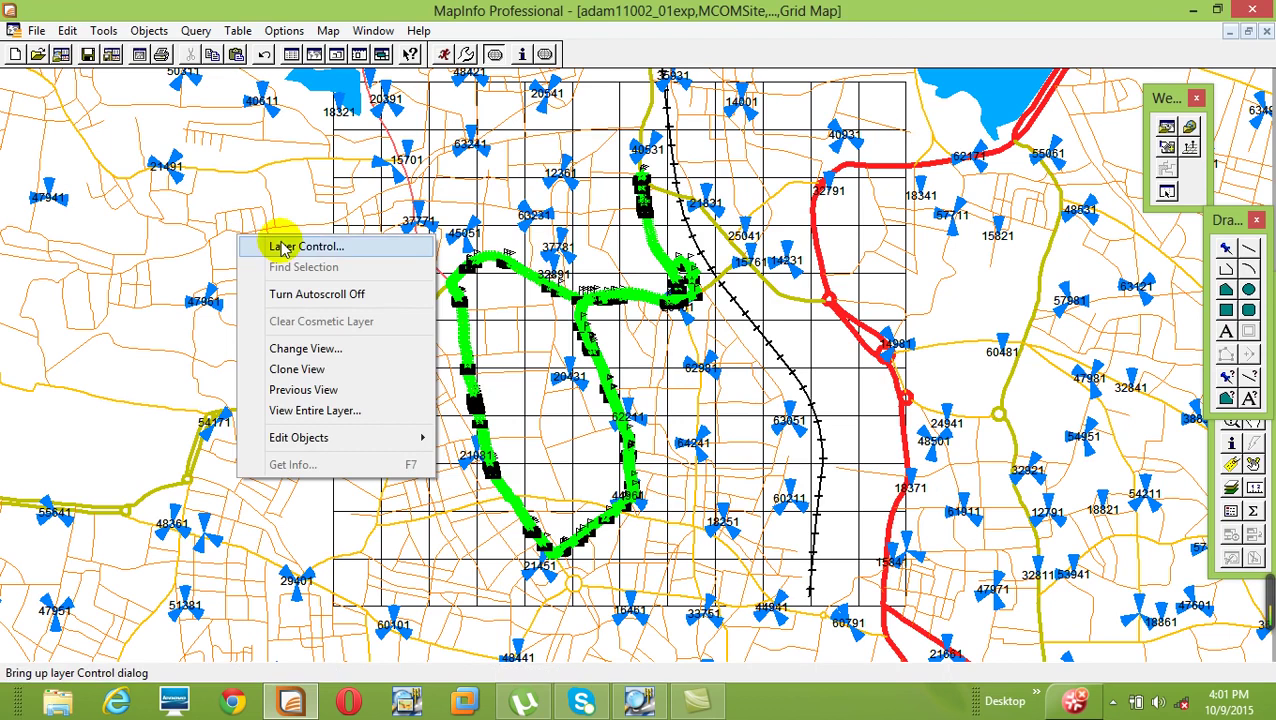
{"action": "left_click", "coordinate": [282, 248]}
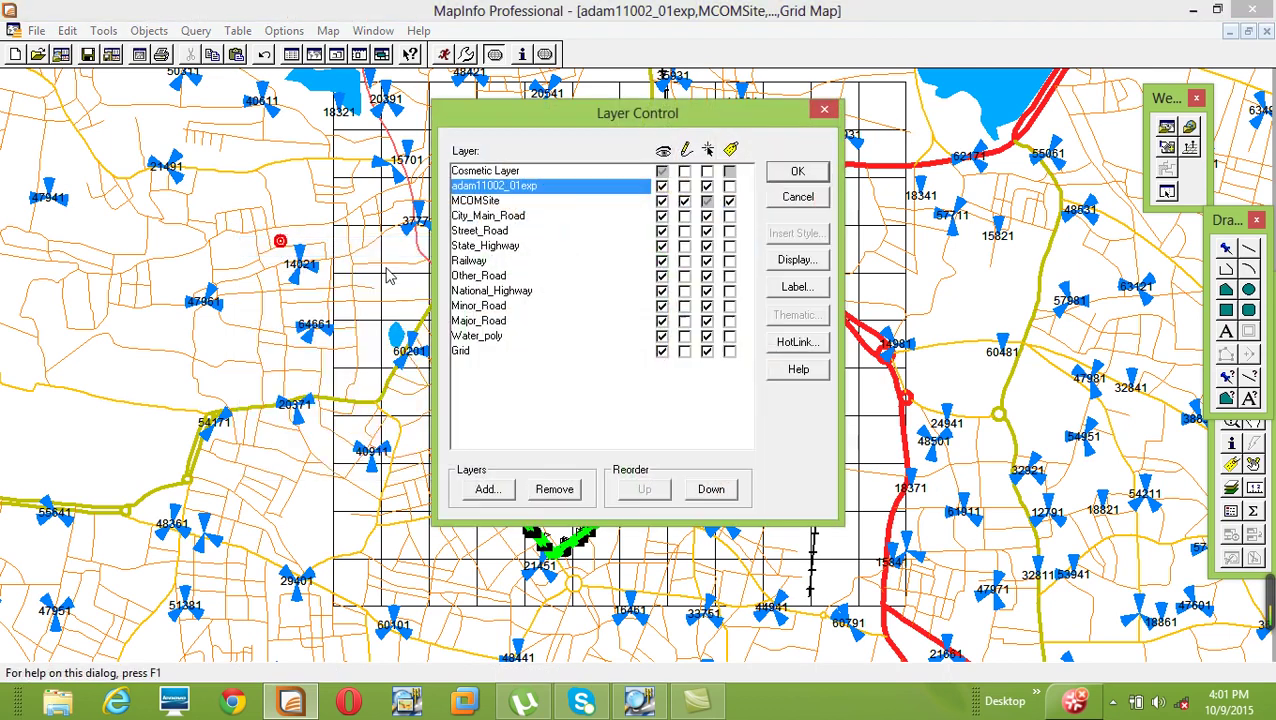
{"action": "left_click", "coordinate": [661, 277]}
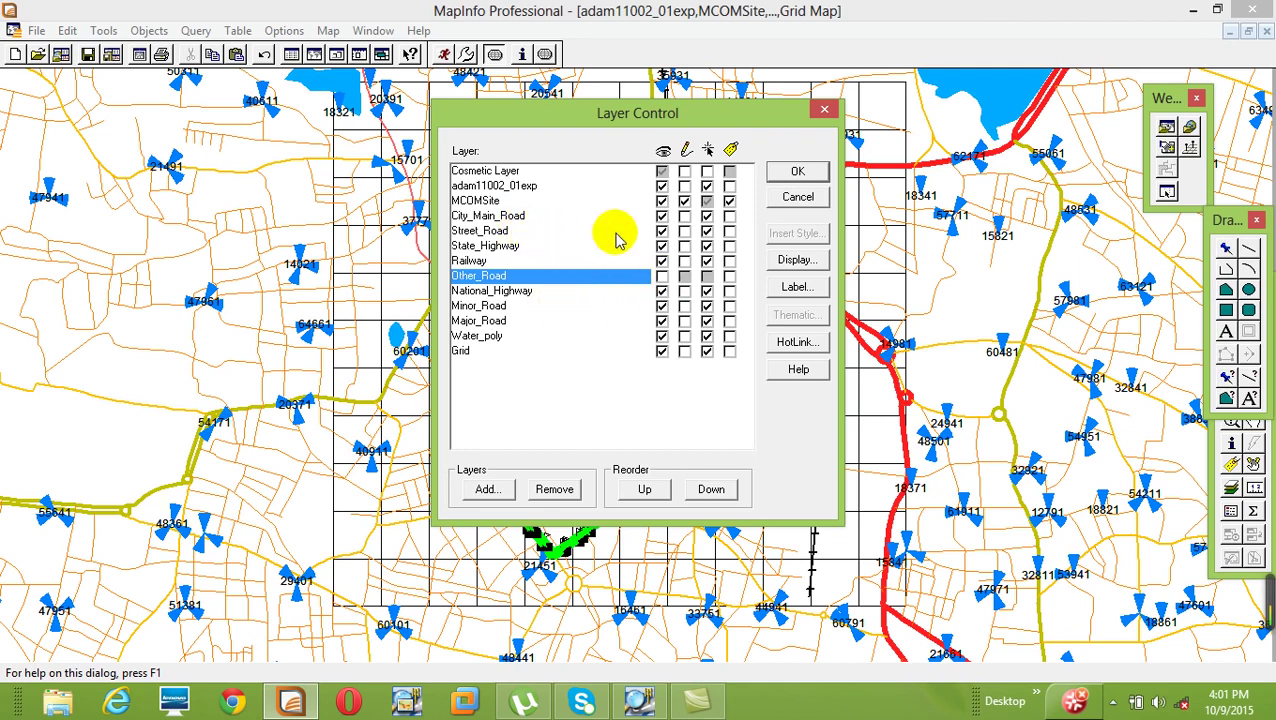
{"action": "left_click", "coordinate": [663, 232]}
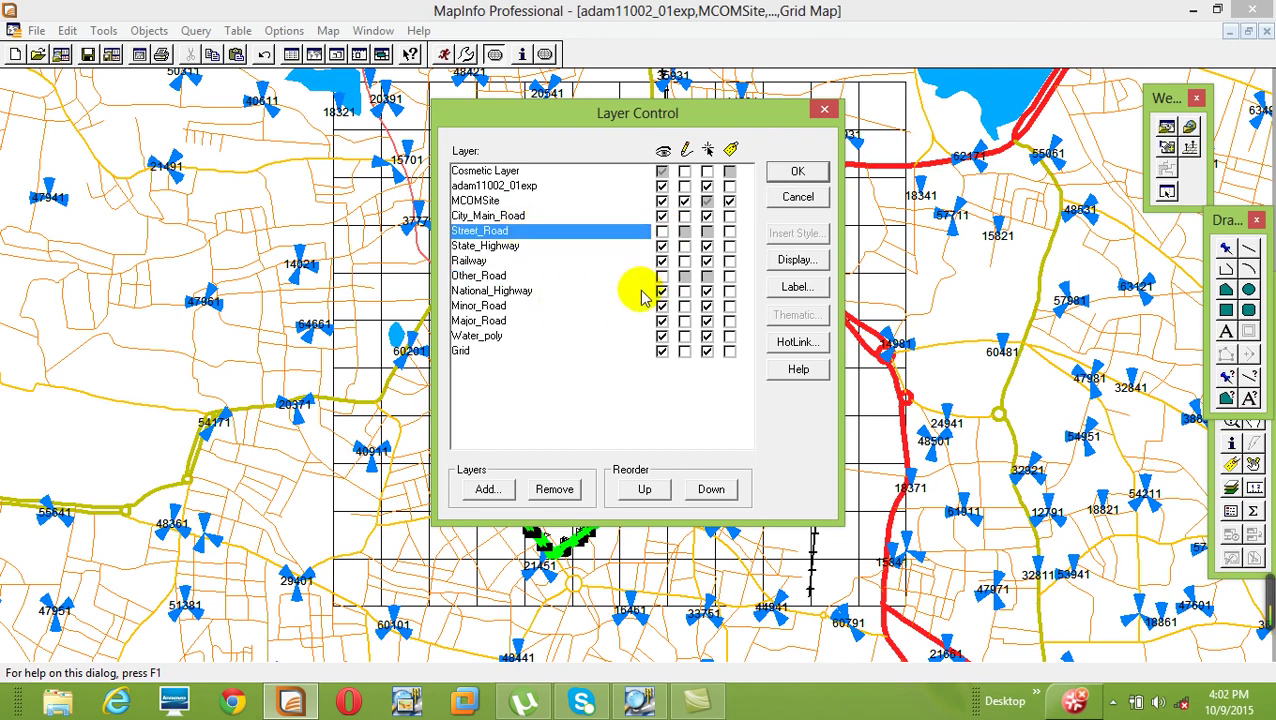
{"action": "left_click", "coordinate": [797, 173]}
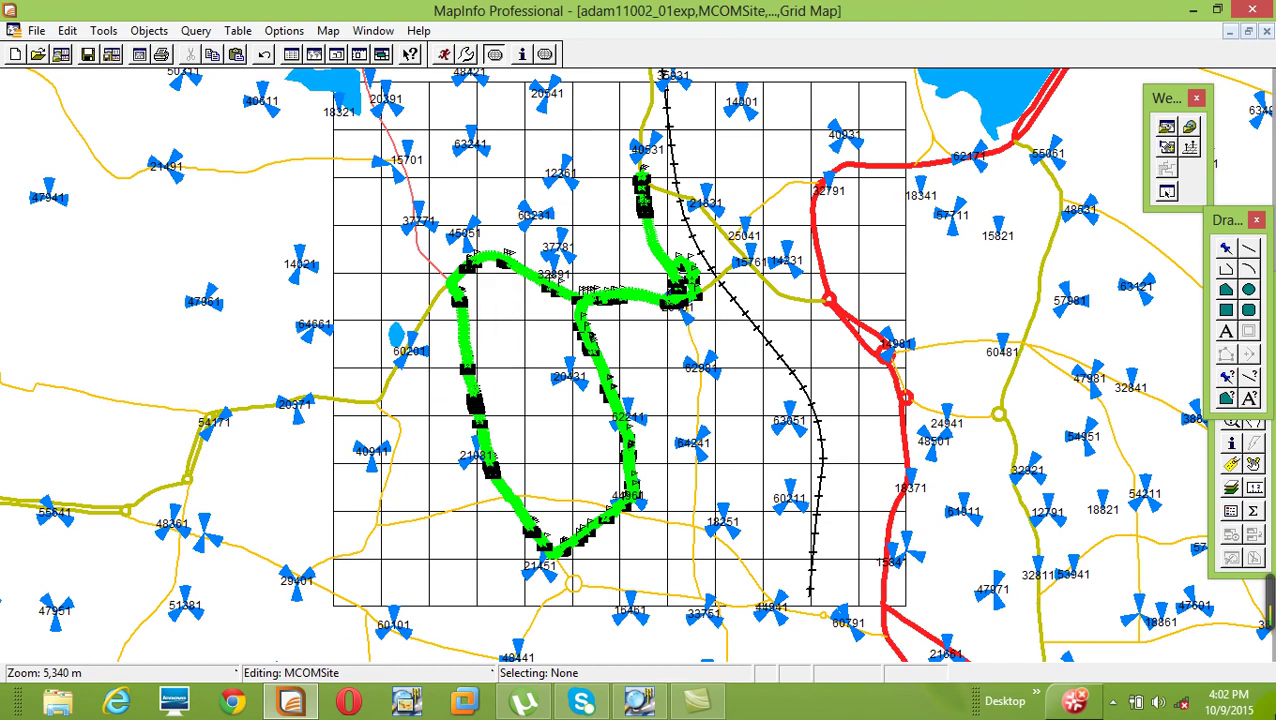
{"action": "left_click", "coordinate": [328, 30]}
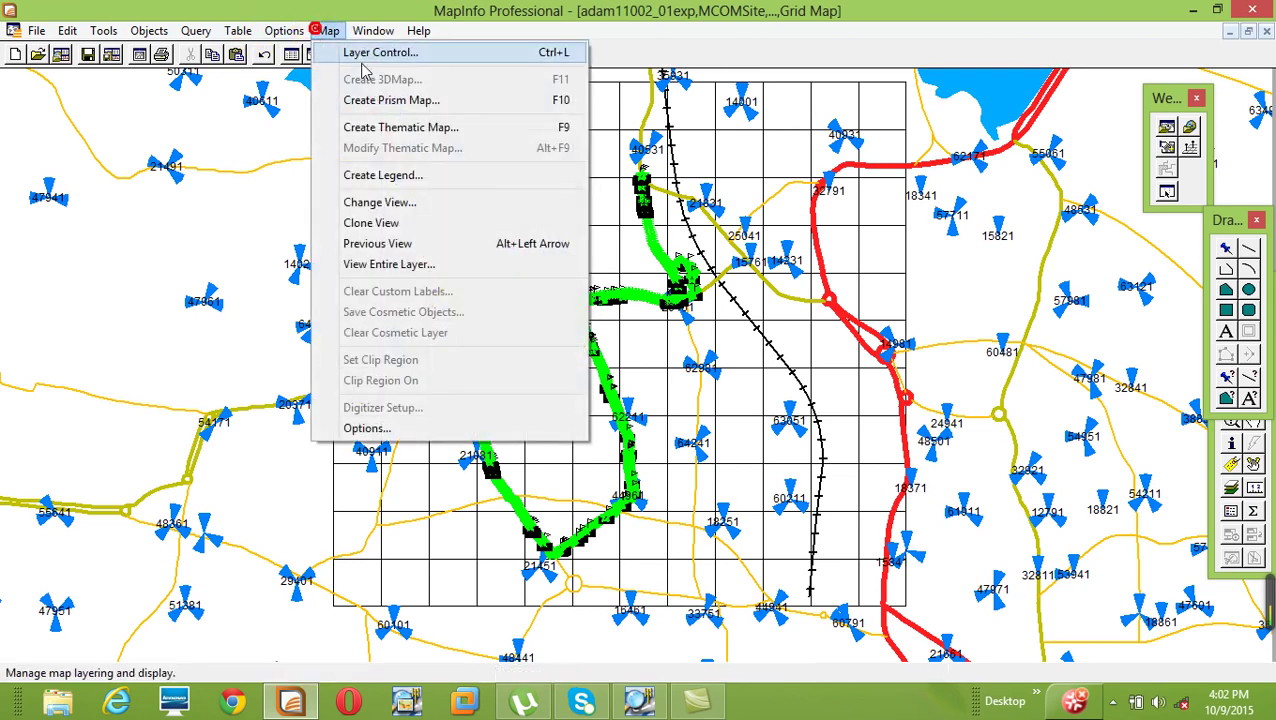
{"action": "left_click", "coordinate": [441, 122]}
{"action": "left_click", "coordinate": [573, 488]}
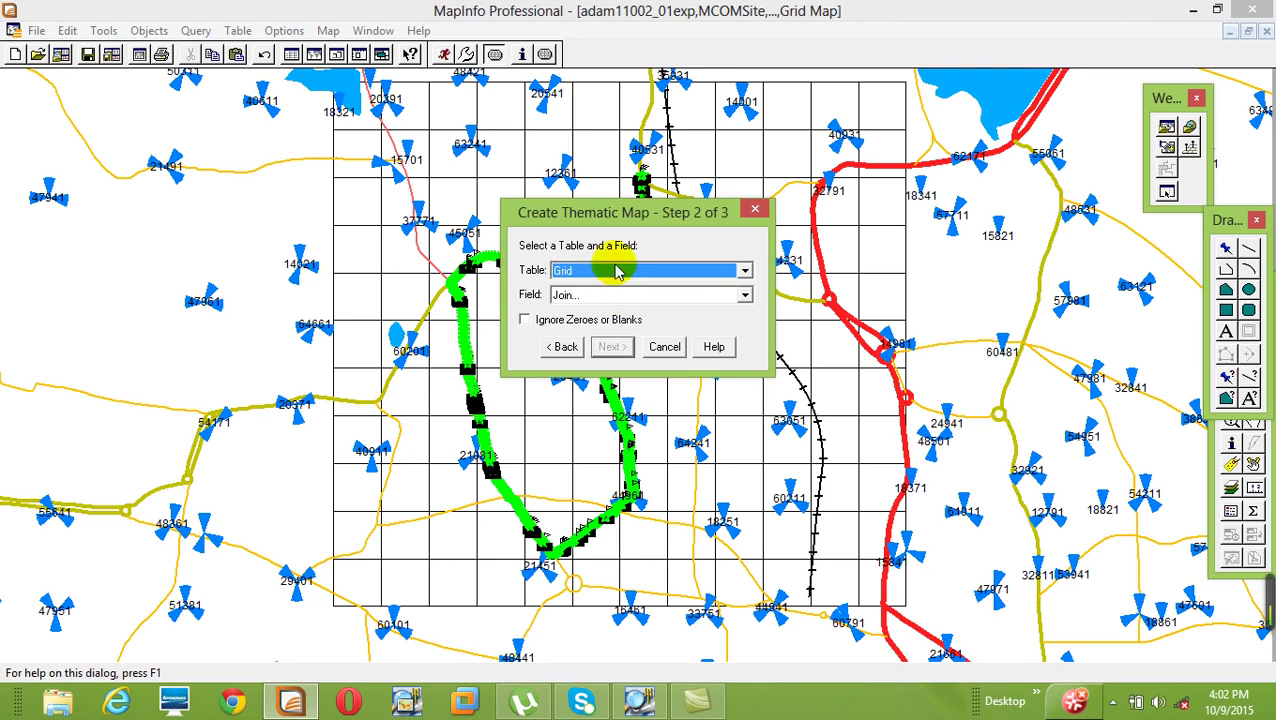
{"action": "left_click", "coordinate": [614, 265]}
{"action": "scroll", "coordinate": [633, 310], "scroll_direction": "up", "scroll_amount": 1}
{"action": "left_click", "coordinate": [617, 278]}
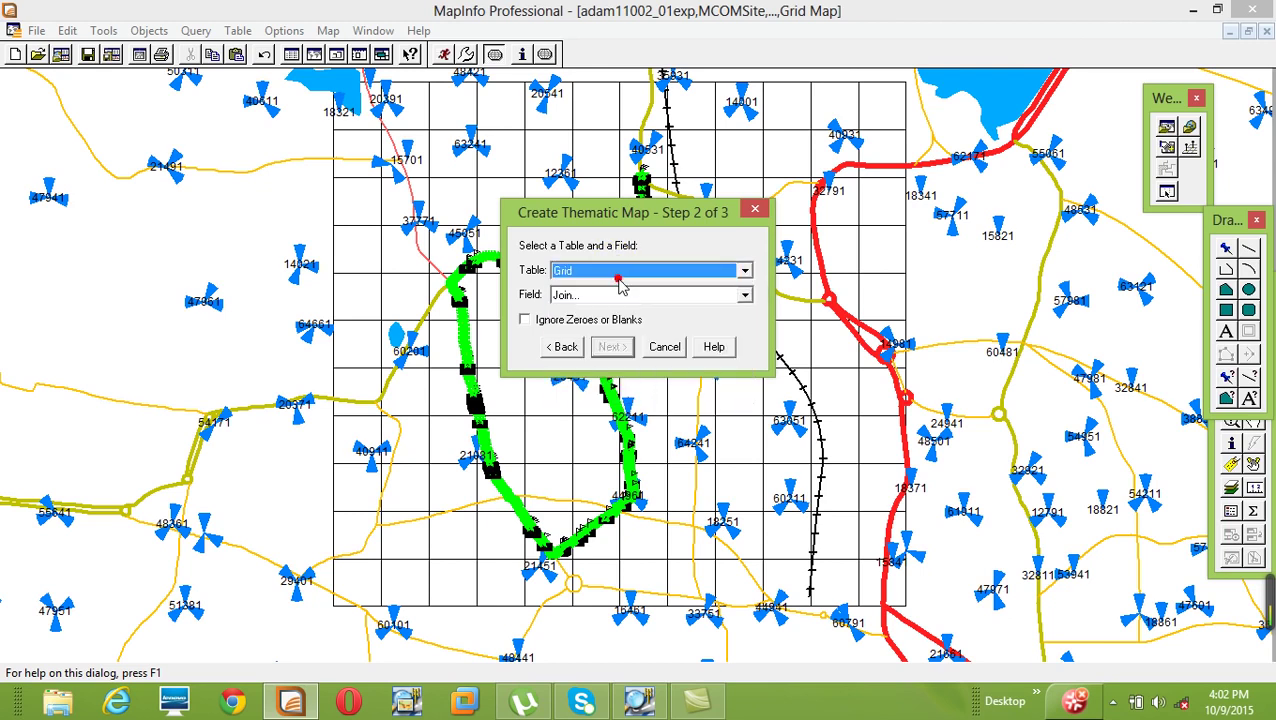
{"action": "left_click", "coordinate": [617, 279]}
{"action": "scroll", "coordinate": [630, 300], "scroll_direction": "up", "scroll_amount": 1}
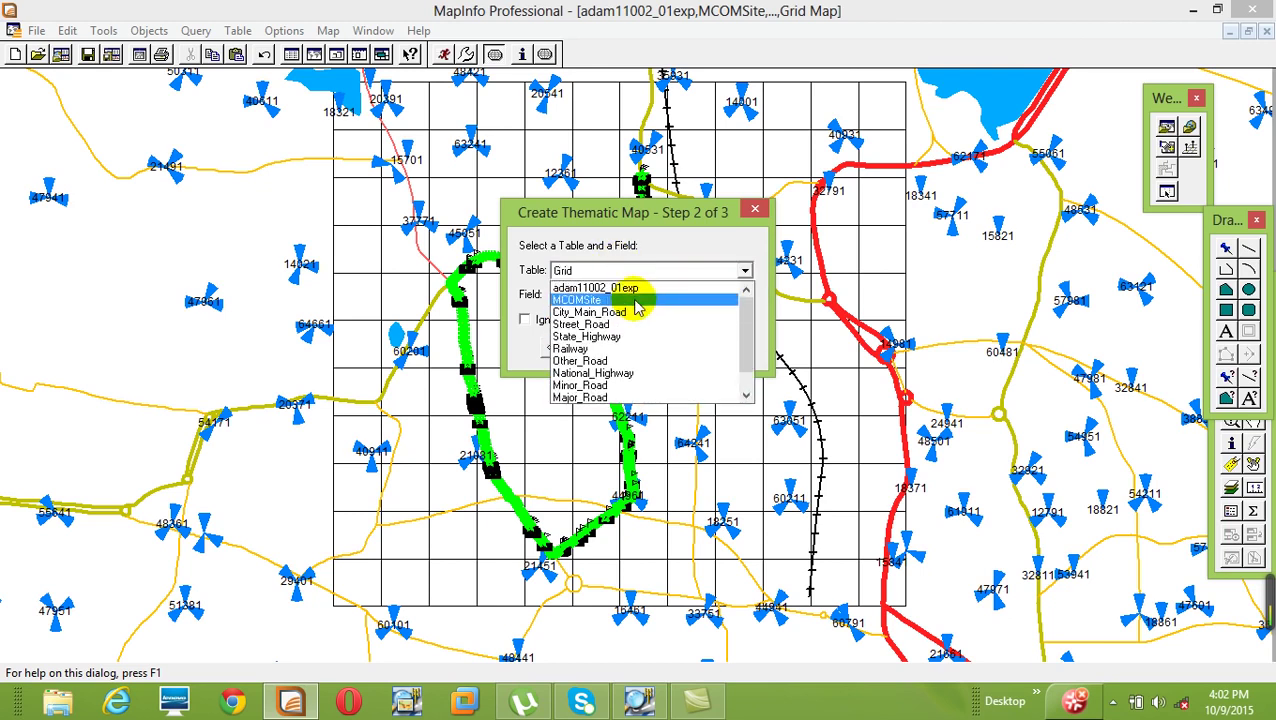
{"action": "left_click", "coordinate": [637, 289]}
{"action": "left_click", "coordinate": [632, 294]}
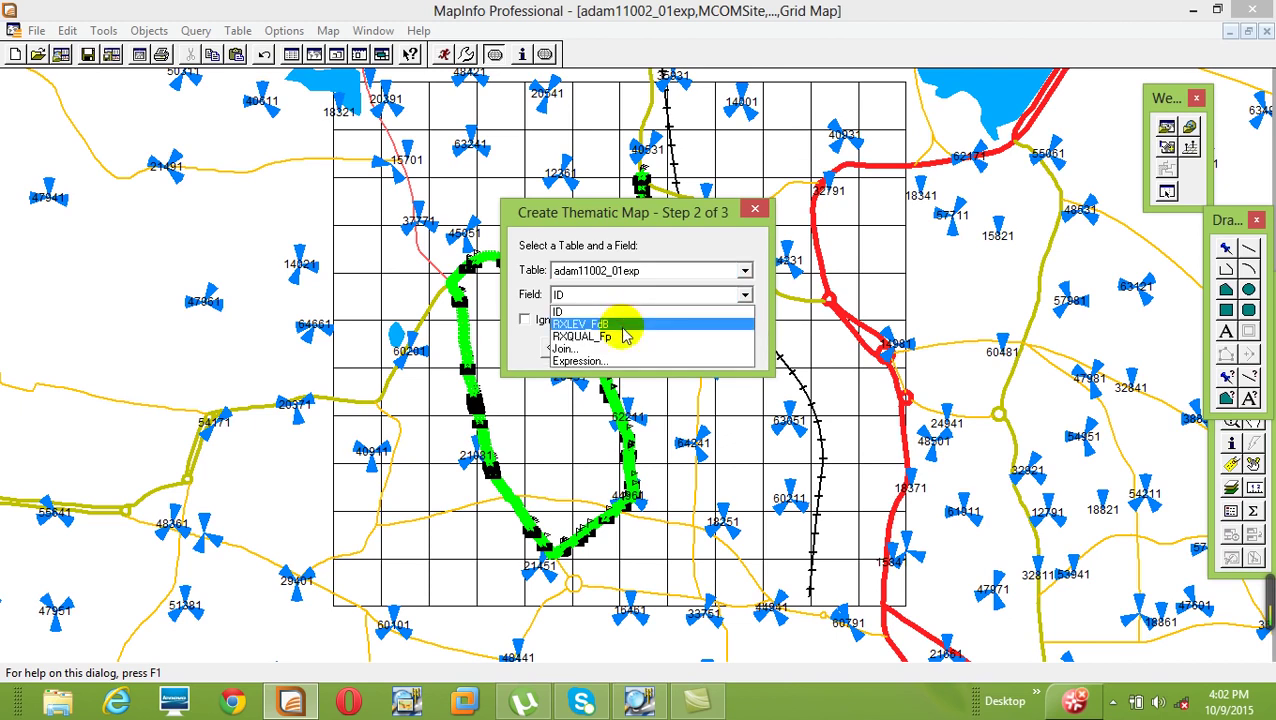
{"action": "left_click", "coordinate": [621, 334]}
{"action": "left_click", "coordinate": [611, 347]}
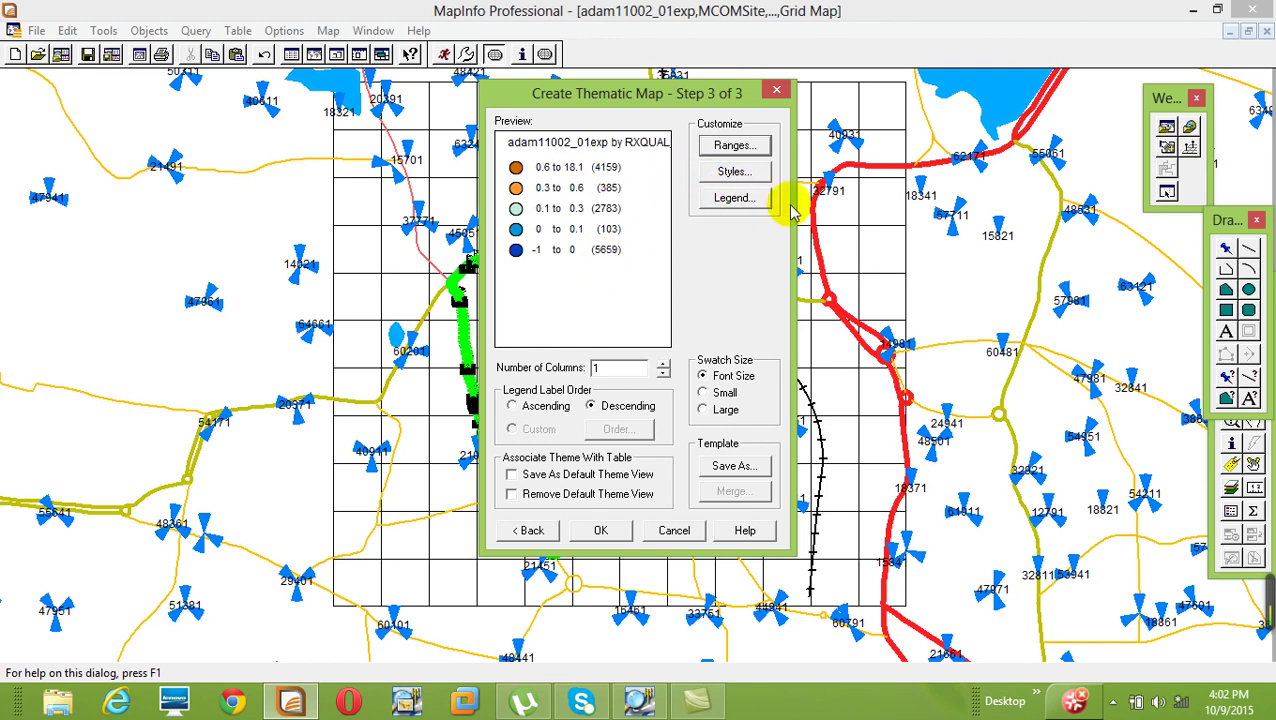
{"action": "left_click", "coordinate": [777, 91]}
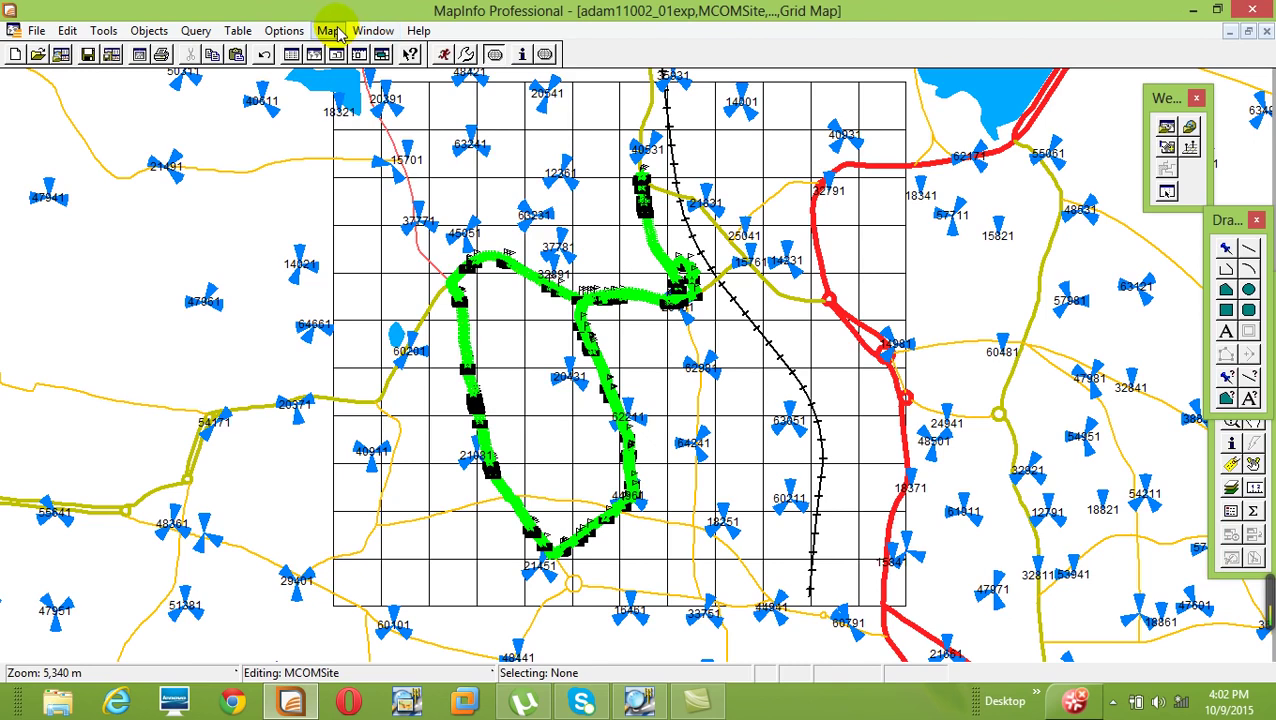
Dismiss the area-too-small warning, then minimise MapInfo and TEMS Investigation.
{"action": "left_click", "coordinate": [328, 30]}
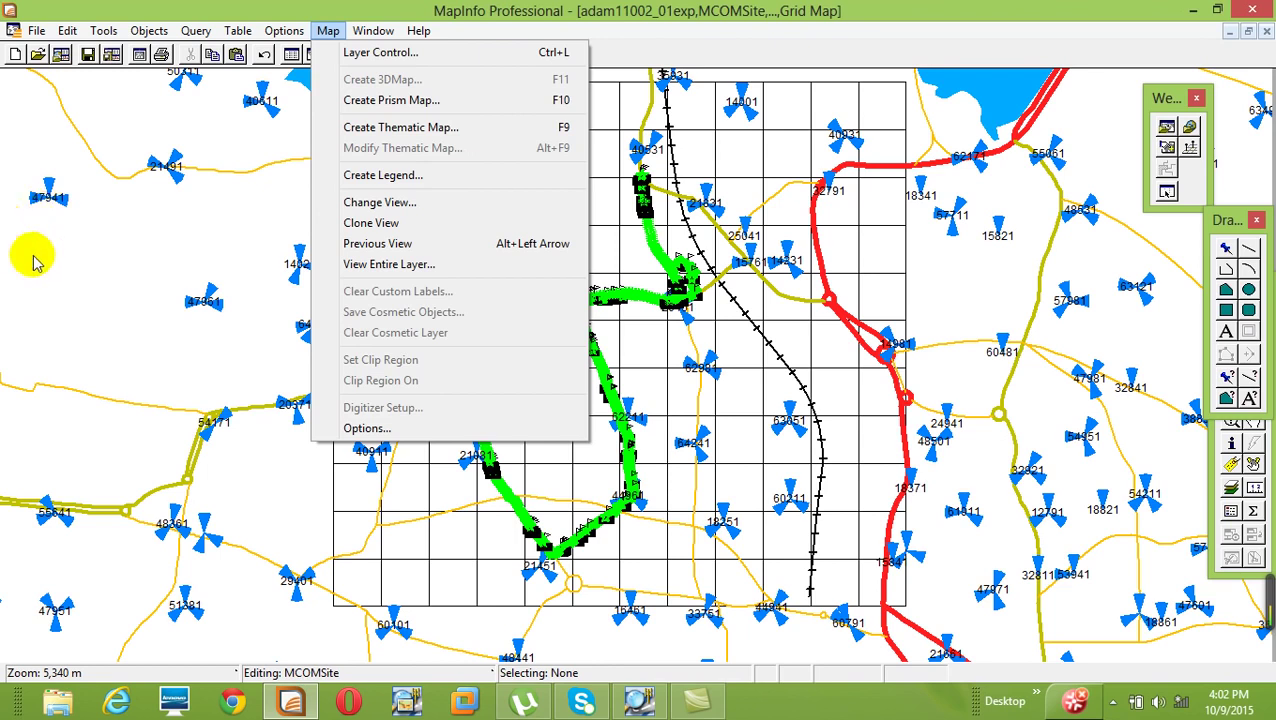
{"action": "left_click", "coordinate": [108, 246]}
{"action": "left_click", "coordinate": [780, 418]}
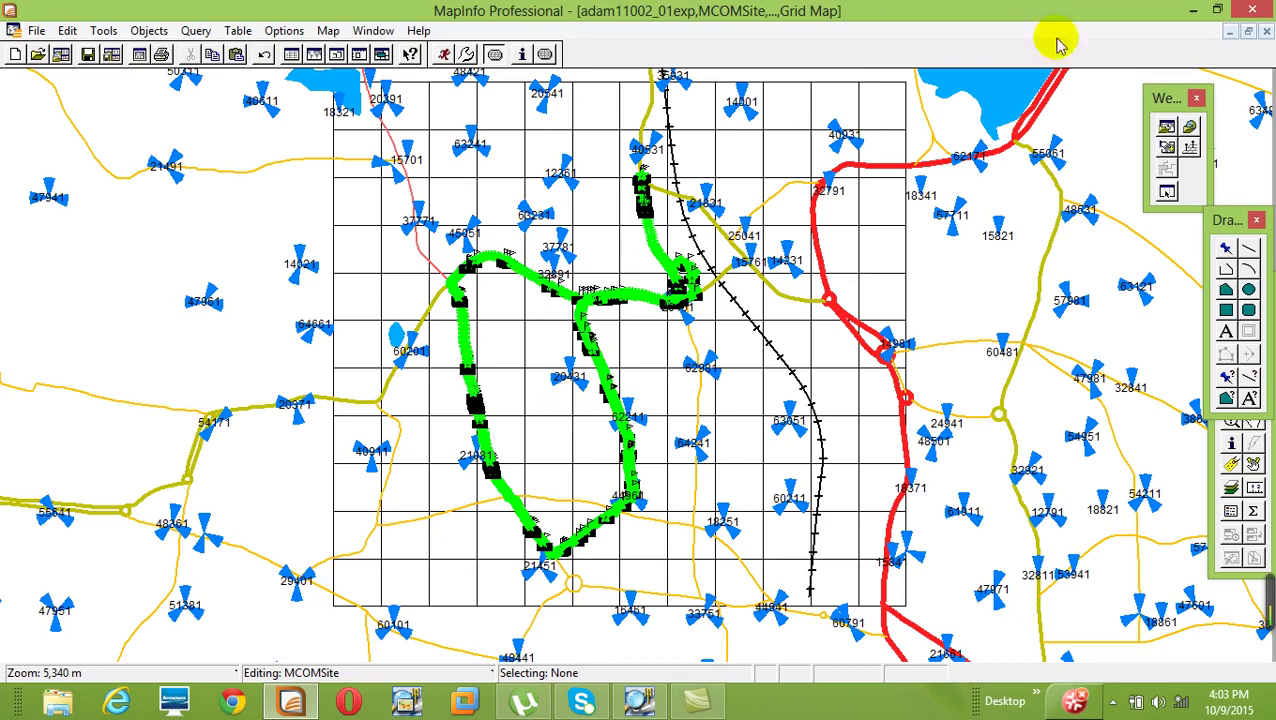
{"action": "left_click", "coordinate": [1192, 9]}
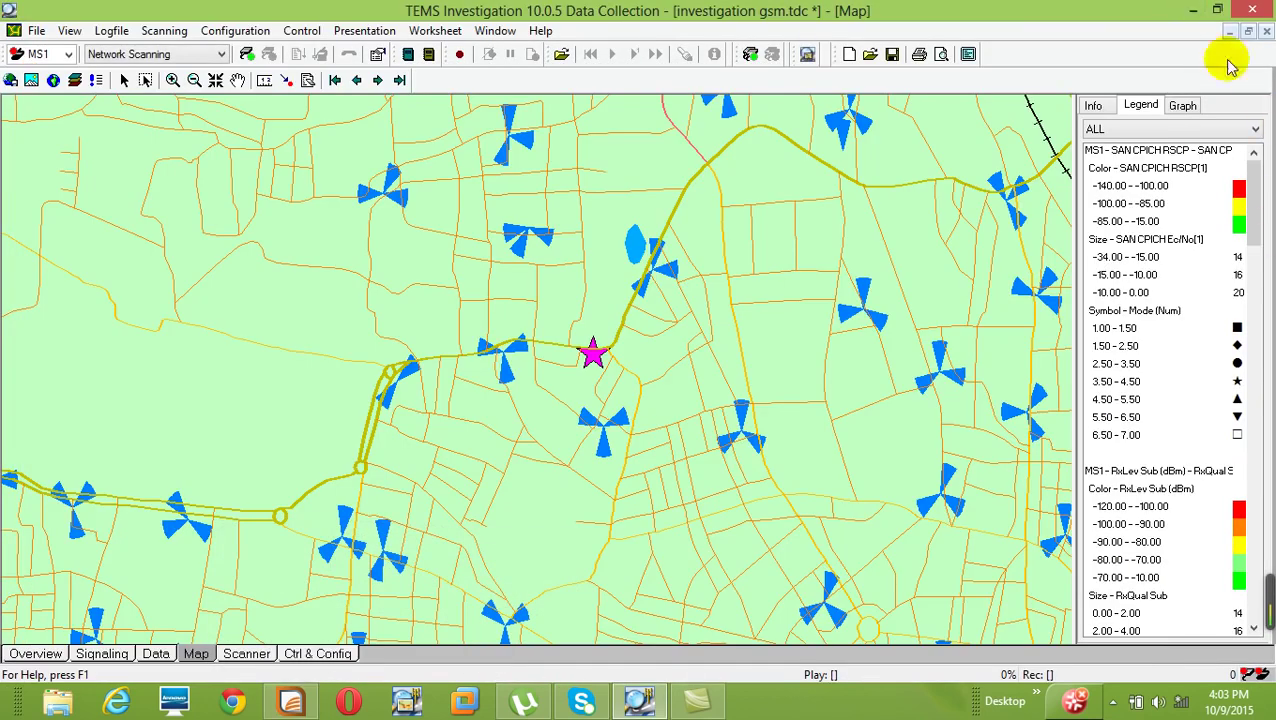
{"action": "left_click", "coordinate": [1186, 14]}
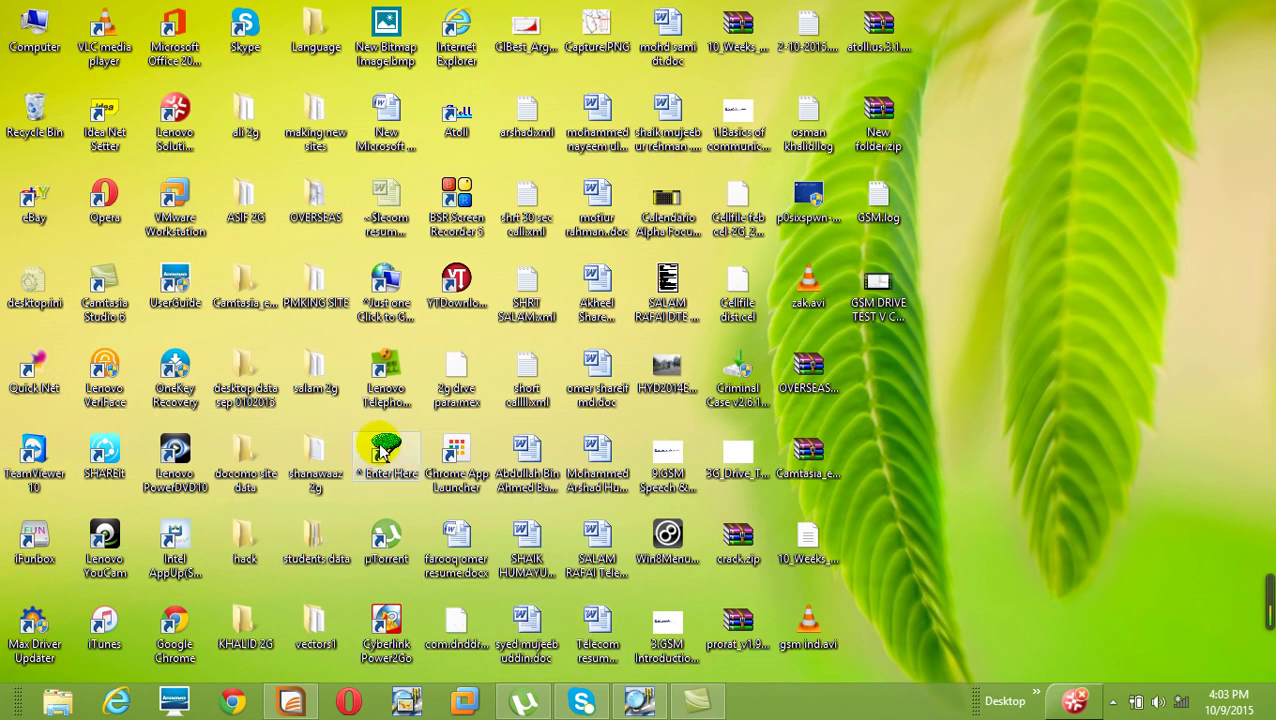
In the making new sites folder, permanently delete the 8 old MIPTsite and MIPTcell files.
{"action": "double_click", "coordinate": [310, 122]}
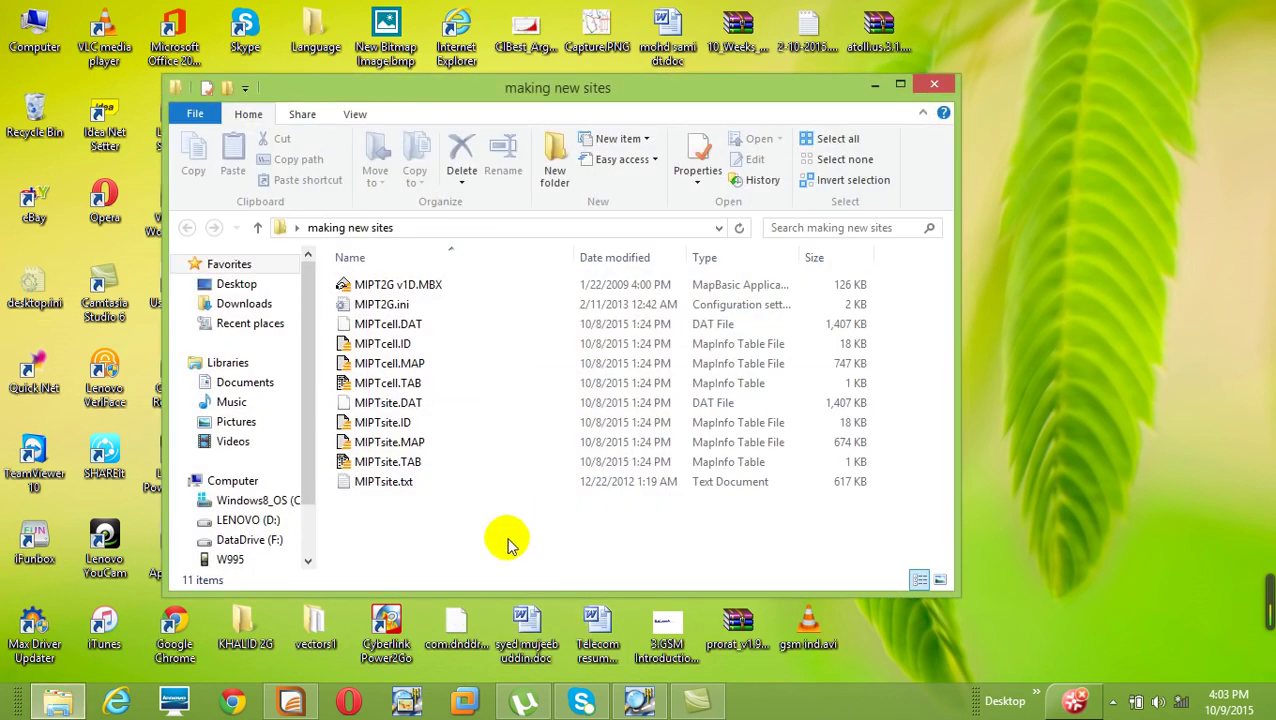
{"action": "left_click", "coordinate": [516, 471]}
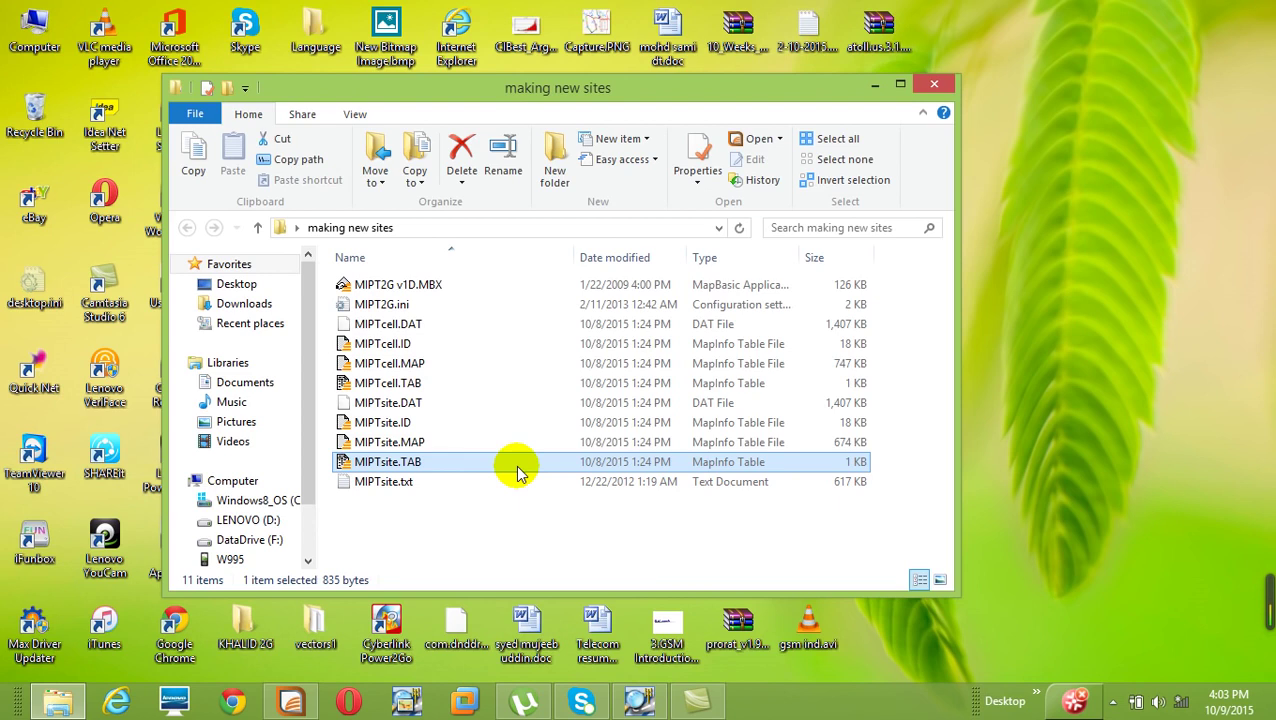
{"action": "key", "text": "shift+Up"}
{"action": "key", "text": "shift+Up"}
{"action": "key", "text": "shift+Up"}
{"action": "key", "text": "shift+Up"}
{"action": "key", "text": "shift+Up"}
{"action": "key", "text": "shift+Up"}
{"action": "key", "text": "shift+Up"}
{"action": "key", "text": "shift+Up"}
{"action": "key", "text": "shift+Up"}
{"action": "key", "text": "shift+Down"}
{"action": "key", "text": "shift+Down"}
{"action": "key", "text": "shift+Down"}
{"action": "key", "text": "shift+Up"}
{"action": "key", "text": "shift+Delete"}
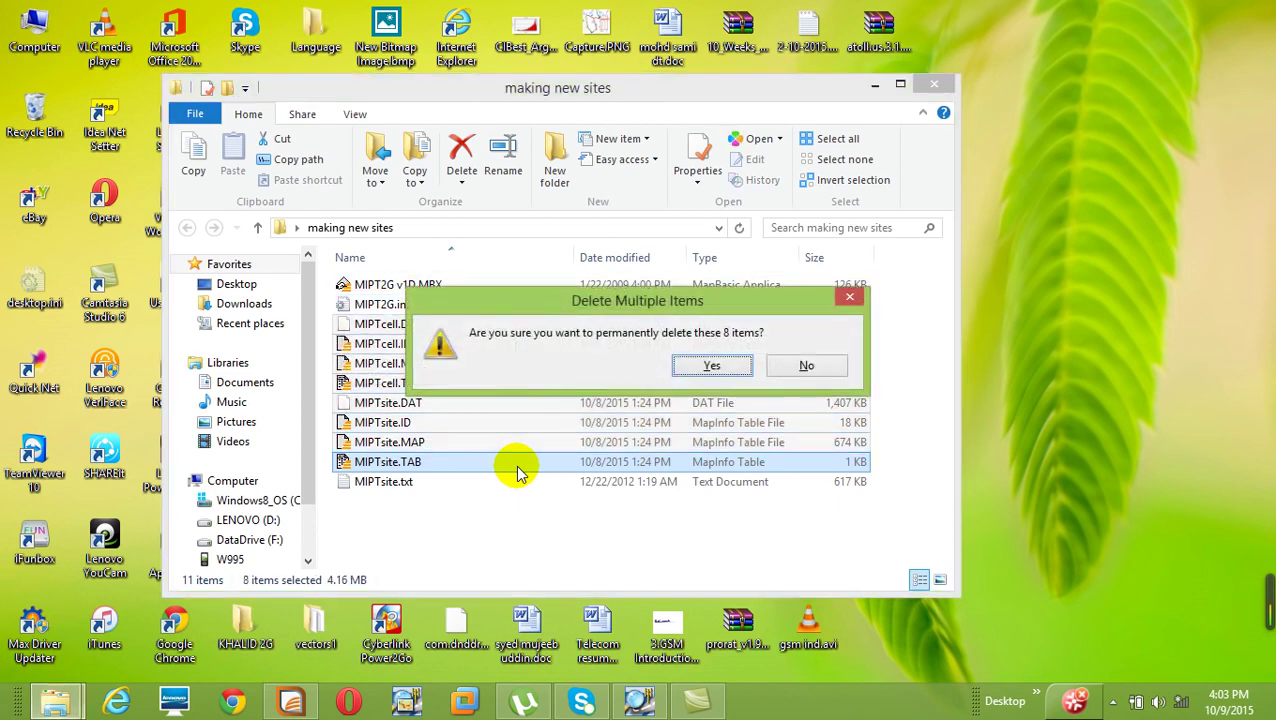
{"action": "key", "text": "Return"}
View MIPTsite.txt in Notepad, close it, and return to MapInfo.
{"action": "double_click", "coordinate": [478, 326]}
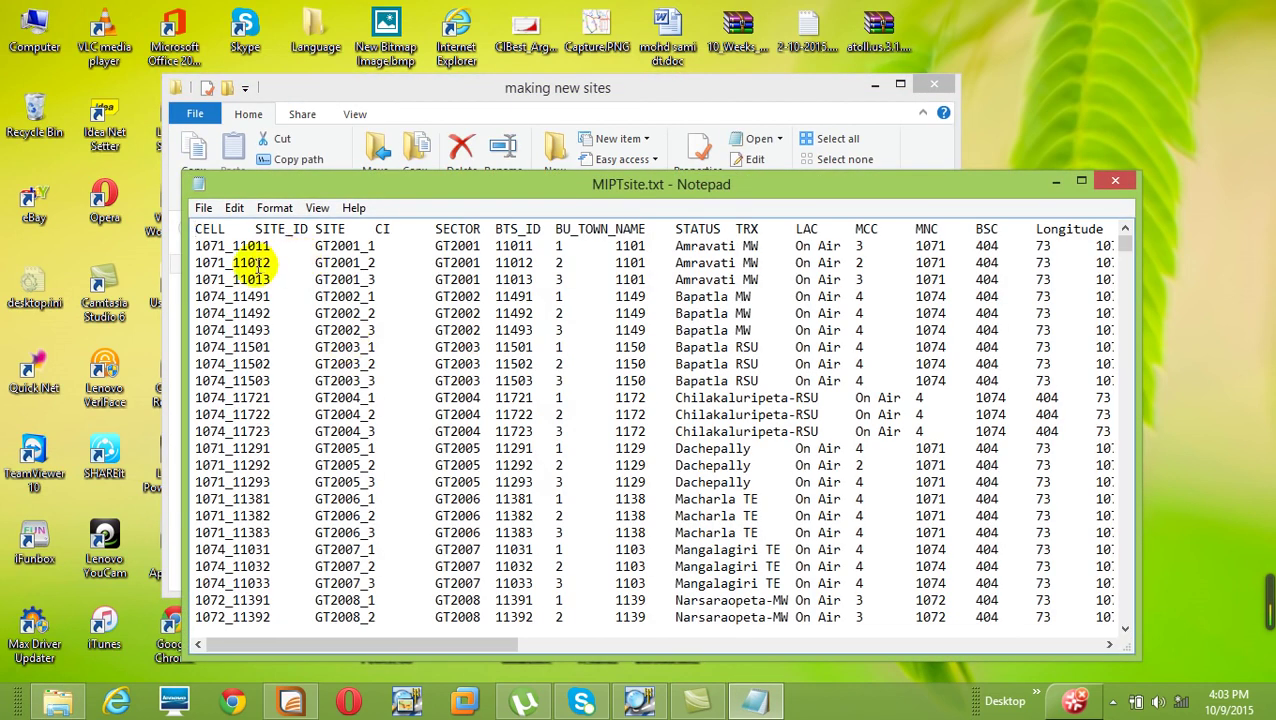
{"action": "mouse_move", "coordinate": [690, 703]}
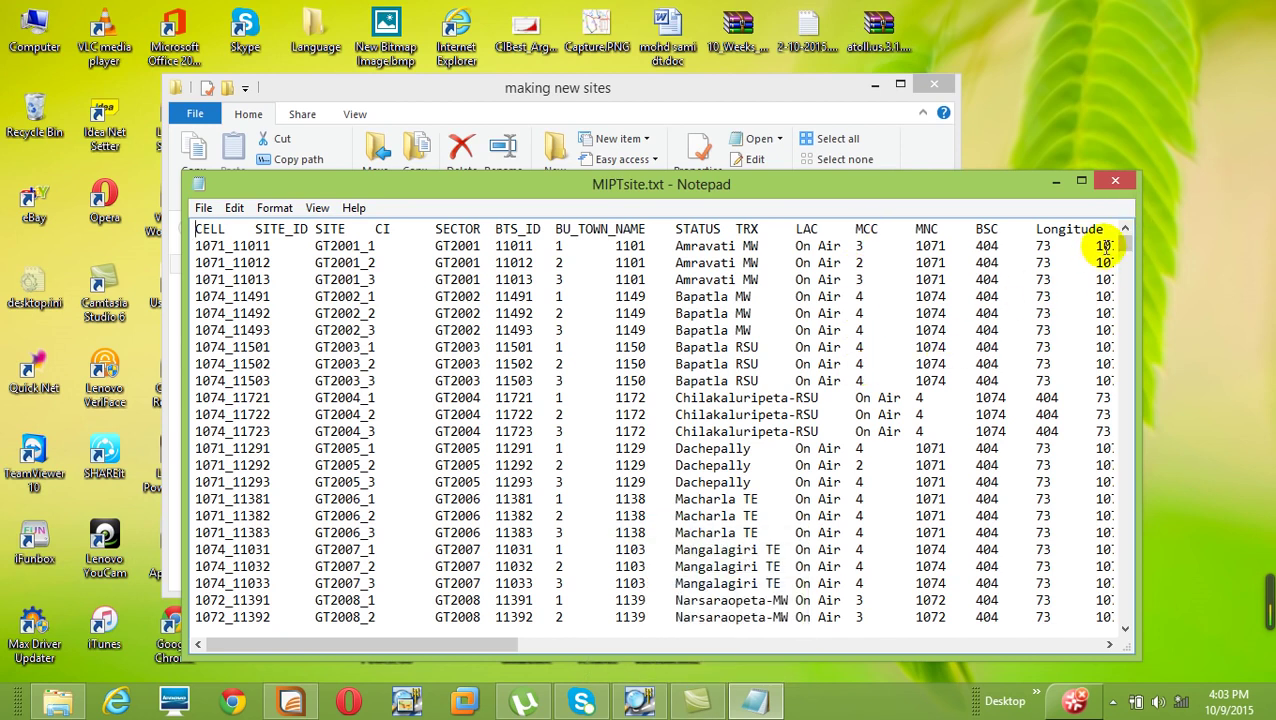
{"action": "left_click", "coordinate": [1118, 183]}
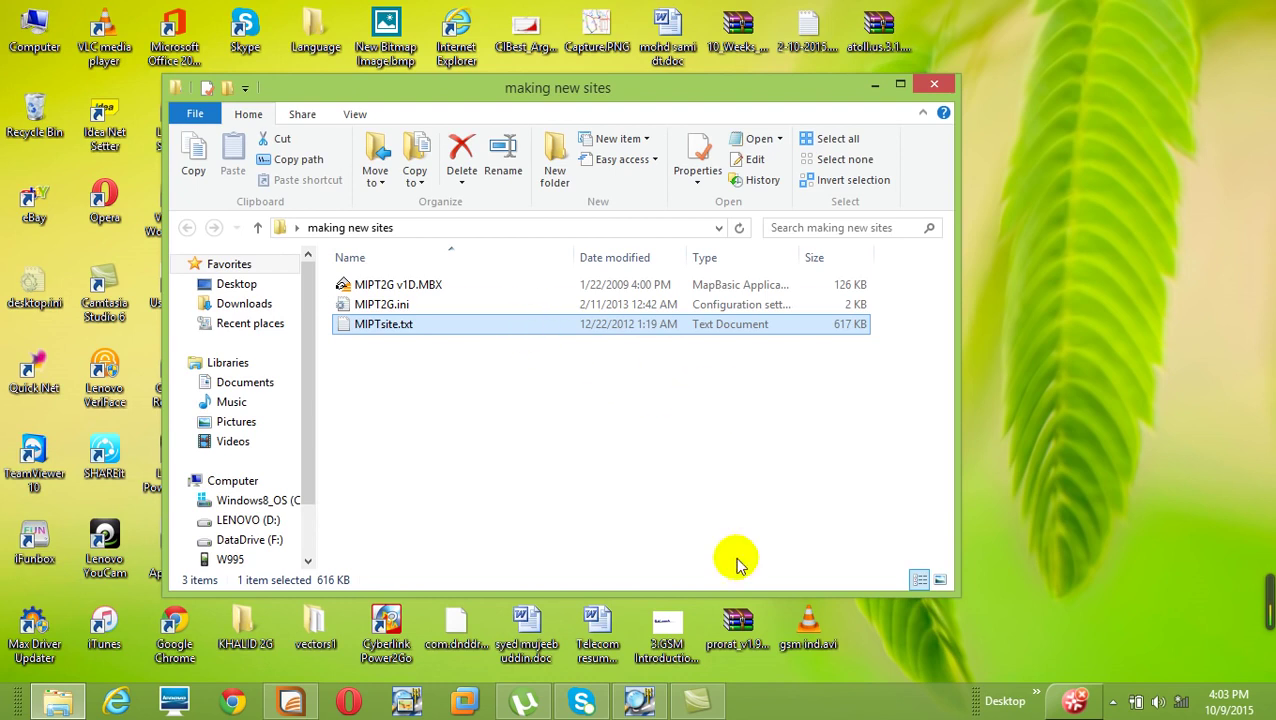
{"action": "left_click", "coordinate": [300, 707]}
Launch the MIPT2G v1D.MBX tool from the making new sites folder.
{"action": "left_click", "coordinate": [300, 707]}
{"action": "left_click", "coordinate": [302, 706]}
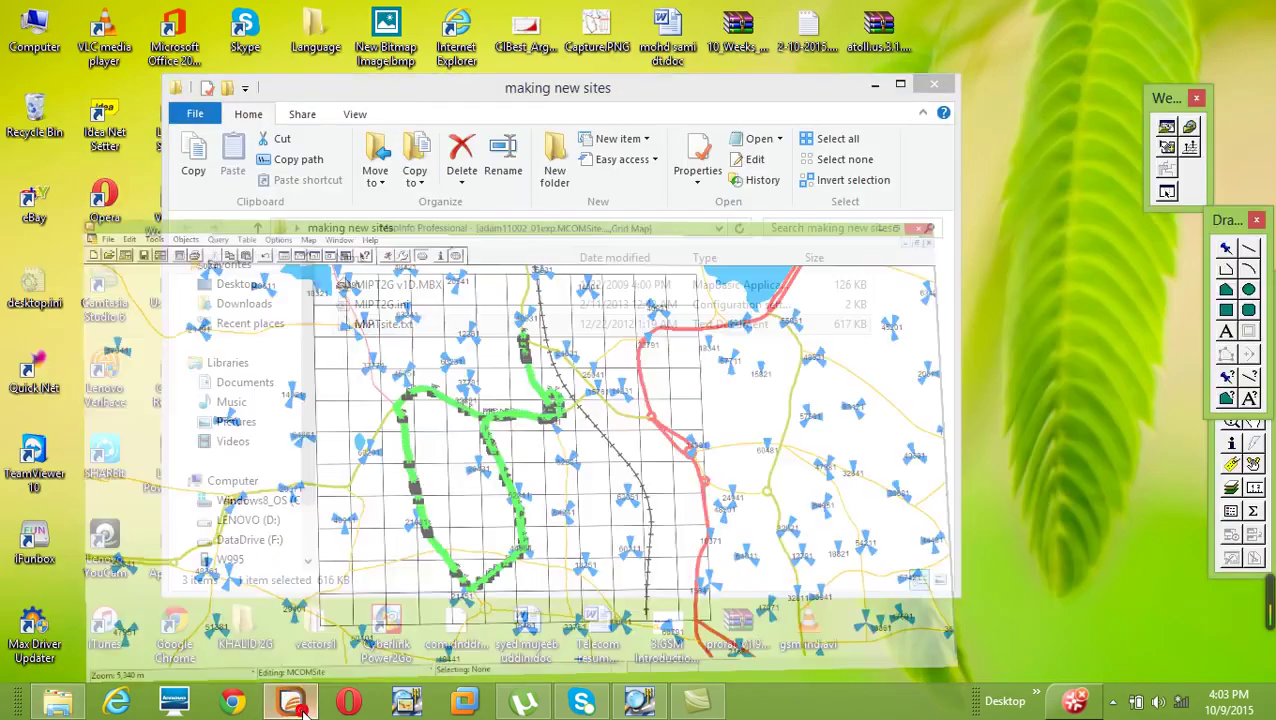
{"action": "left_click", "coordinate": [304, 706]}
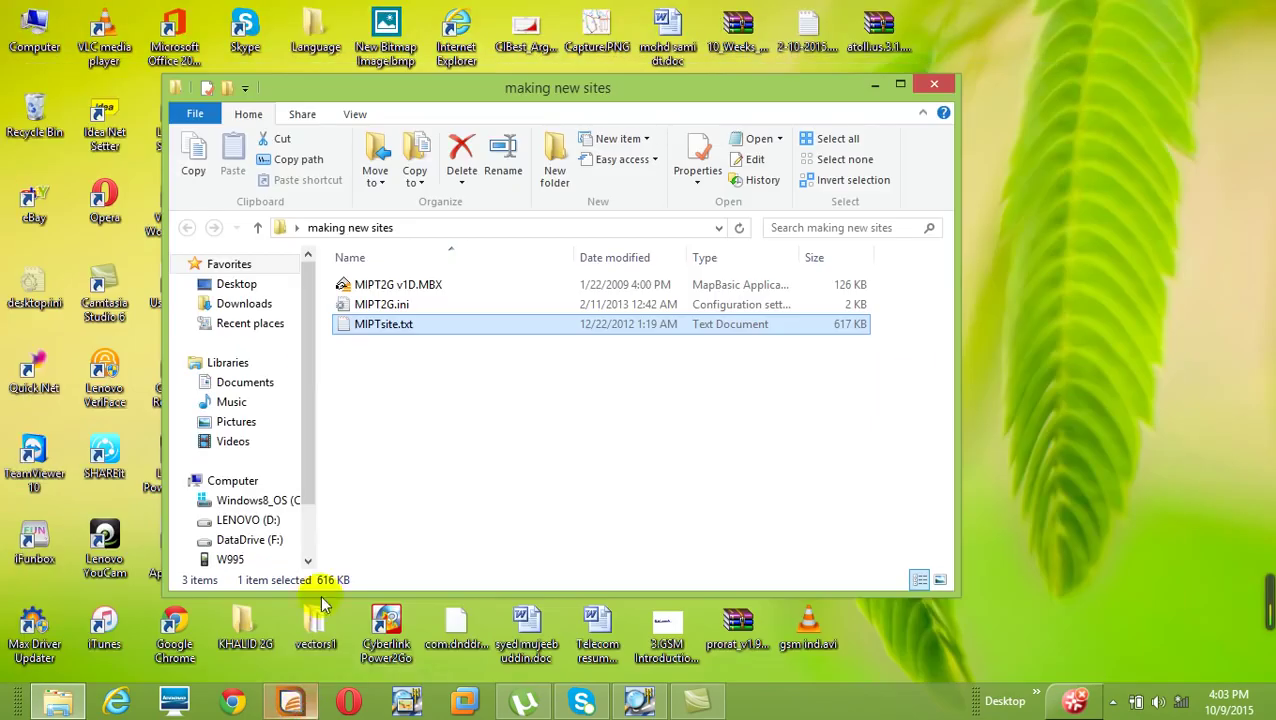
{"action": "double_click", "coordinate": [362, 286]}
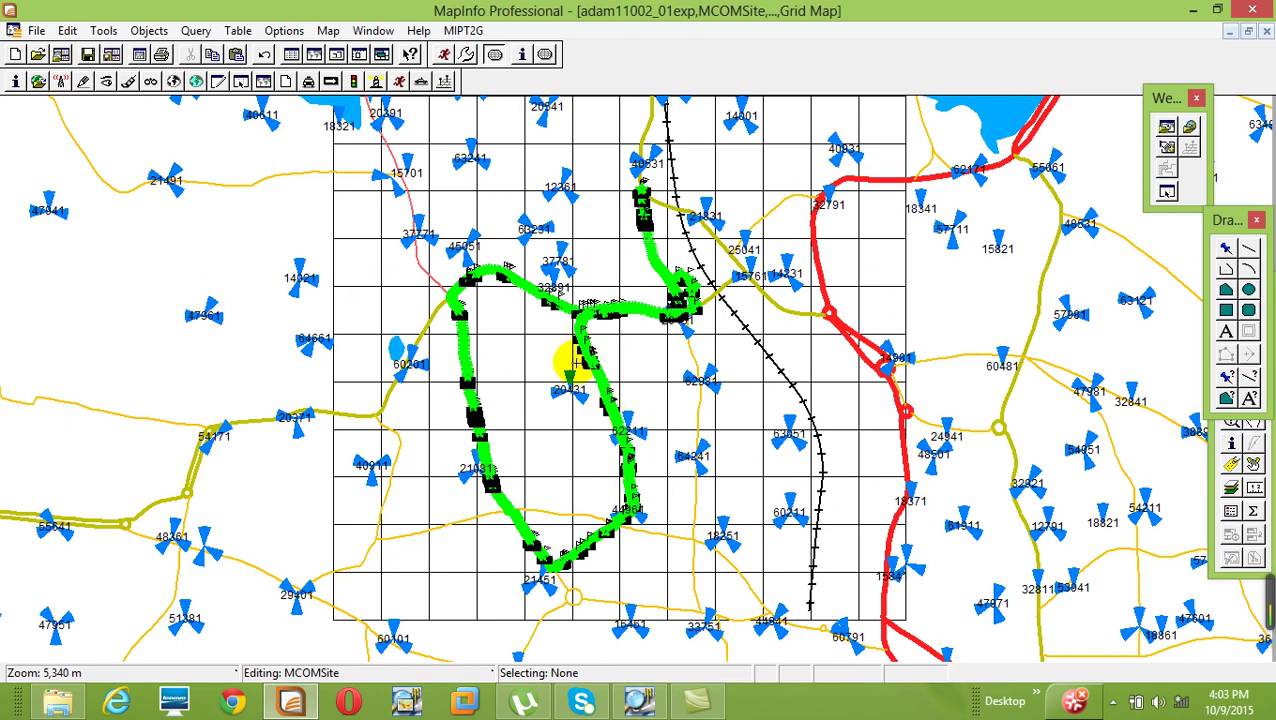
Close all open tables, discarding every unsaved change.
{"action": "left_click", "coordinate": [36, 30]}
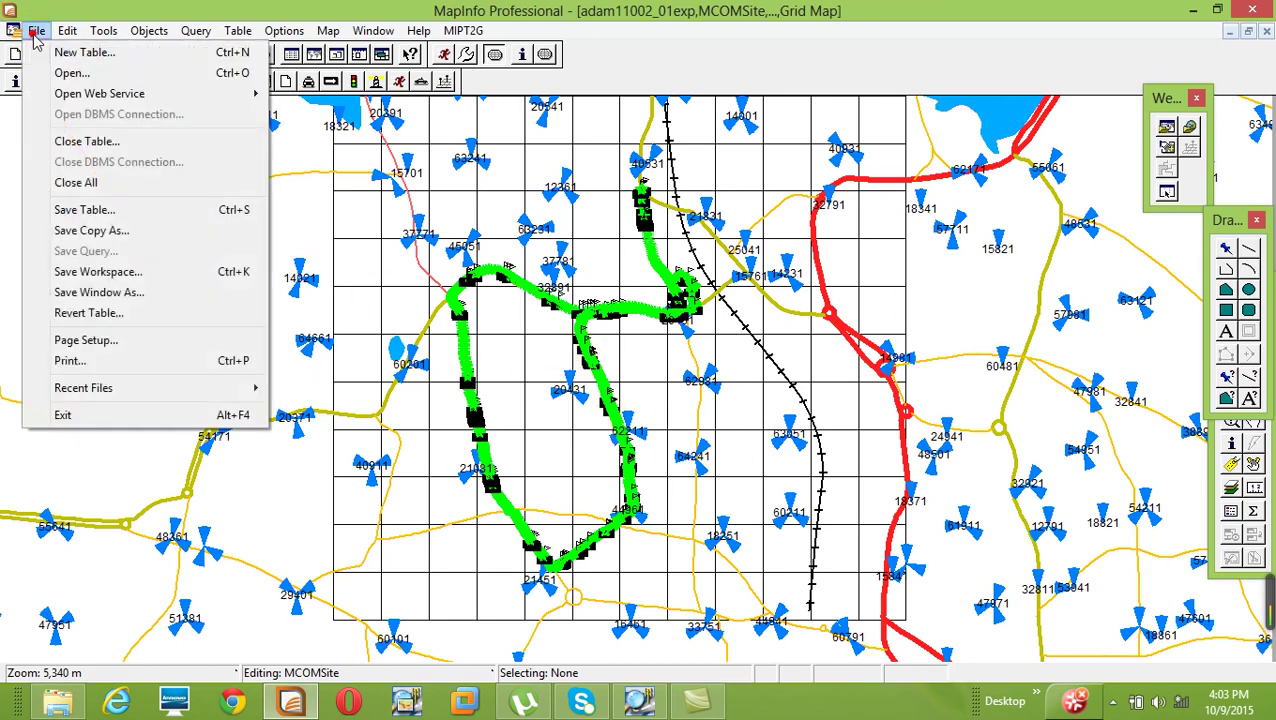
{"action": "left_click", "coordinate": [92, 182]}
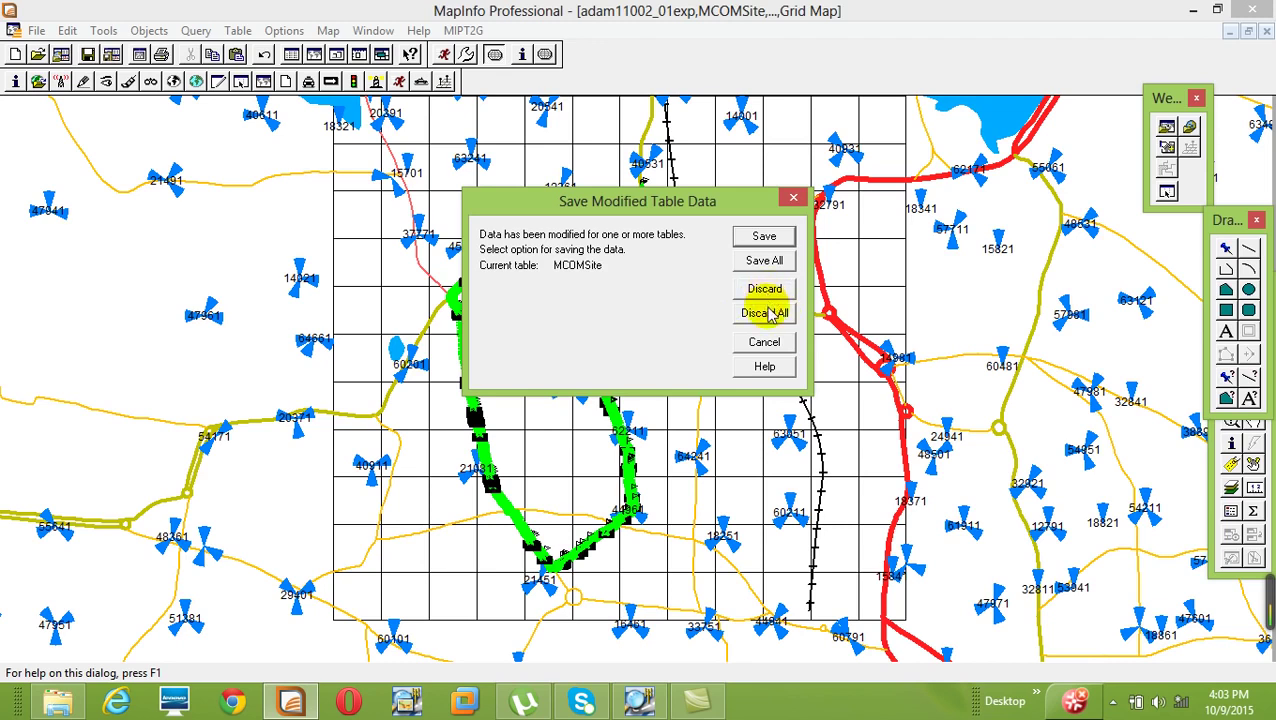
{"action": "left_click", "coordinate": [767, 313]}
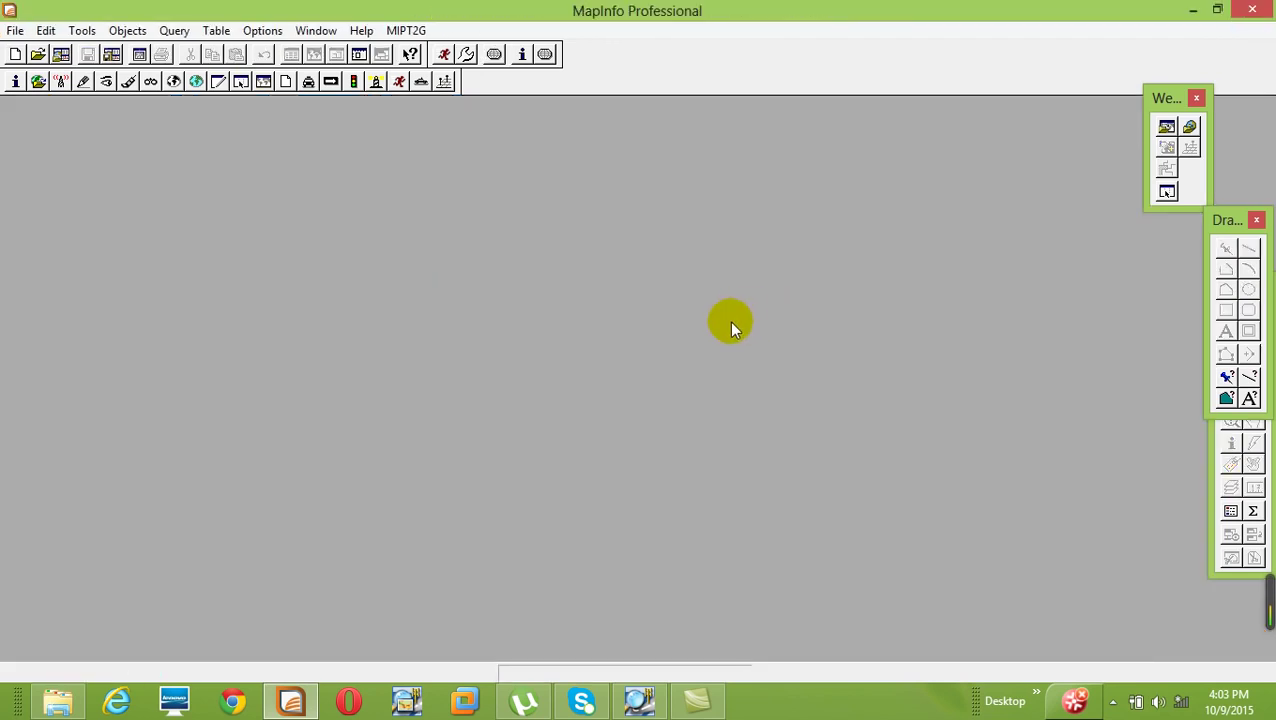
Import MIPTsite.txt from Desktop > making new sites as the MIPT2G site database only.
{"action": "left_click", "coordinate": [15, 81]}
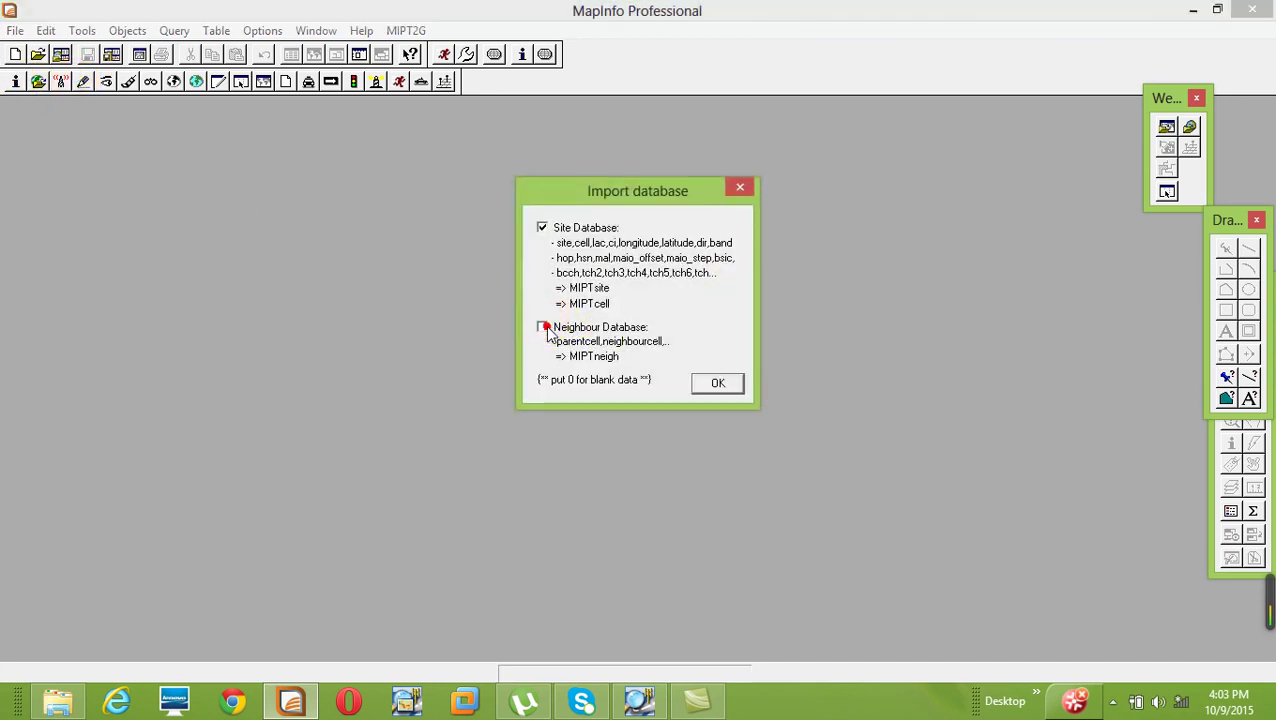
{"action": "left_click", "coordinate": [722, 384]}
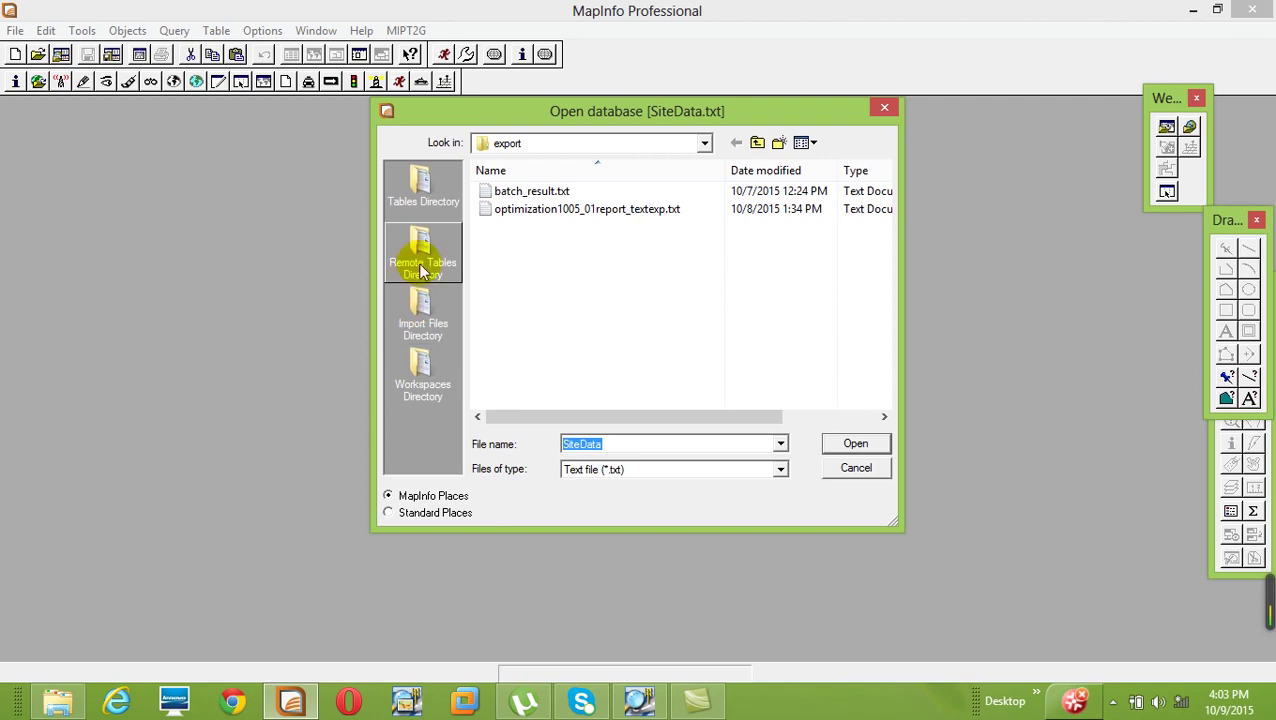
{"action": "left_click", "coordinate": [430, 510]}
{"action": "left_click", "coordinate": [440, 250]}
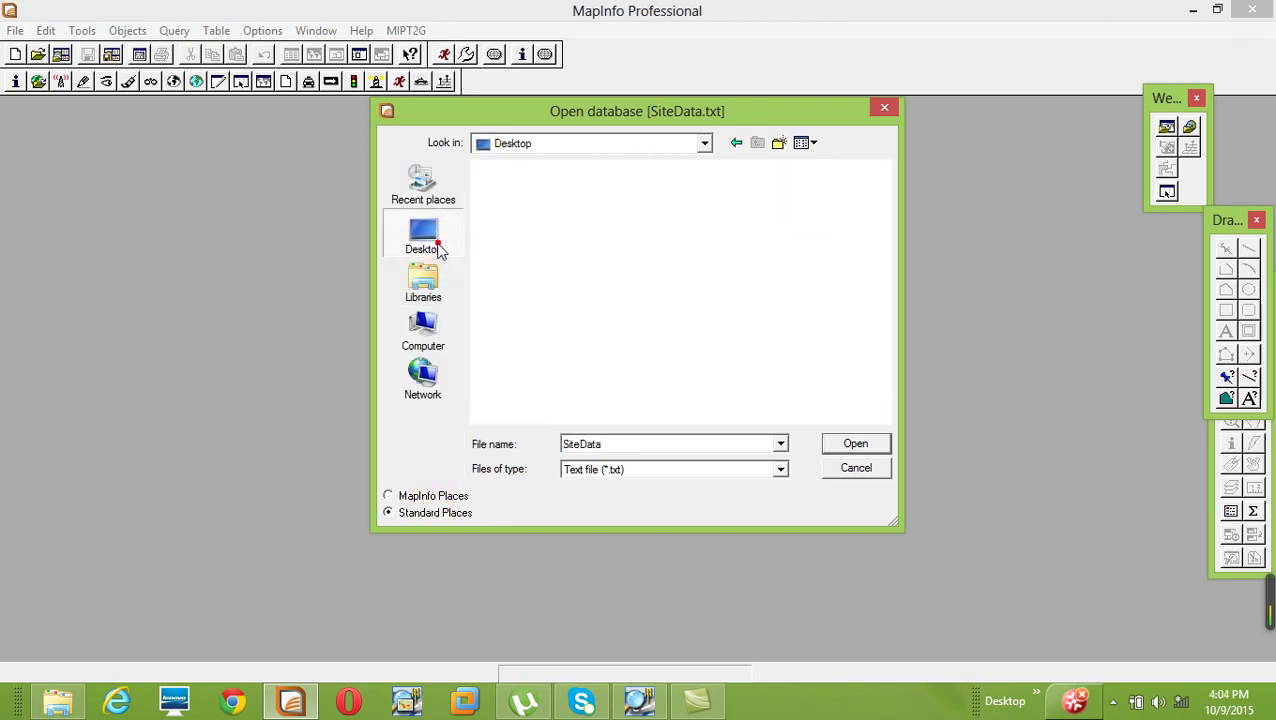
{"action": "left_click", "coordinate": [555, 272]}
{"action": "scroll", "coordinate": [555, 276], "scroll_direction": "down", "scroll_amount": 1}
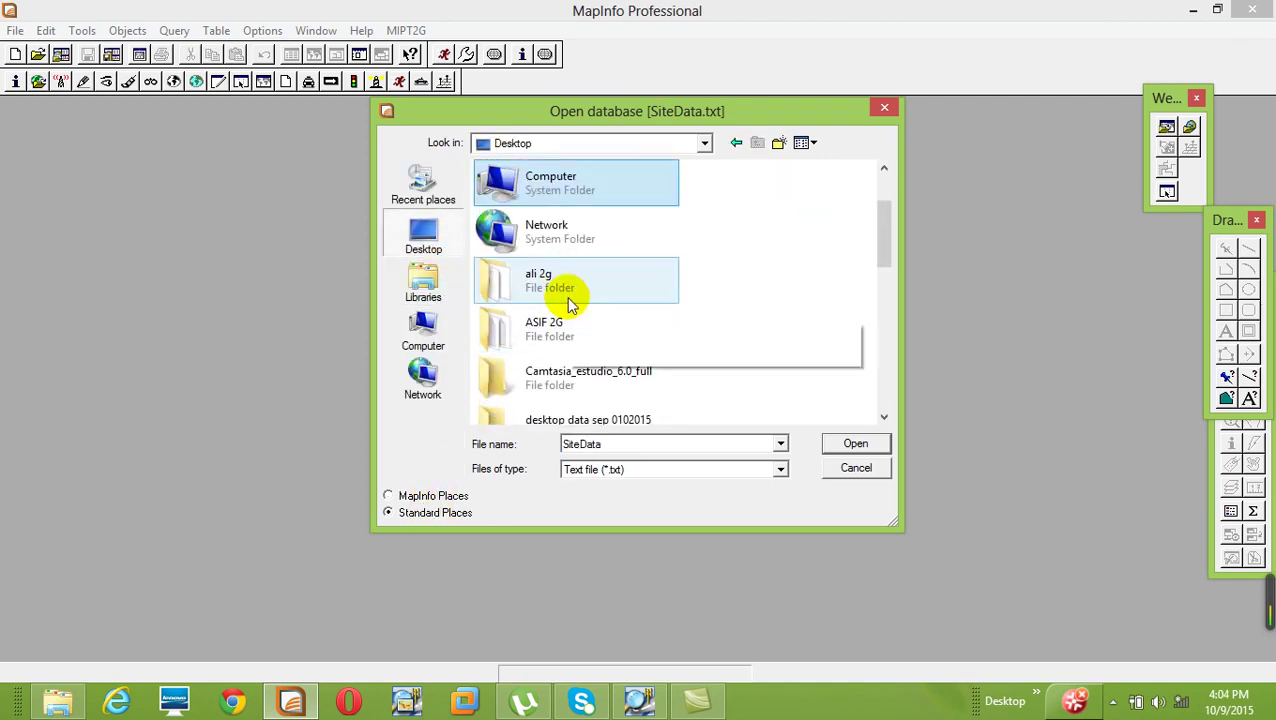
{"action": "scroll", "coordinate": [585, 350], "scroll_direction": "up", "scroll_amount": 1}
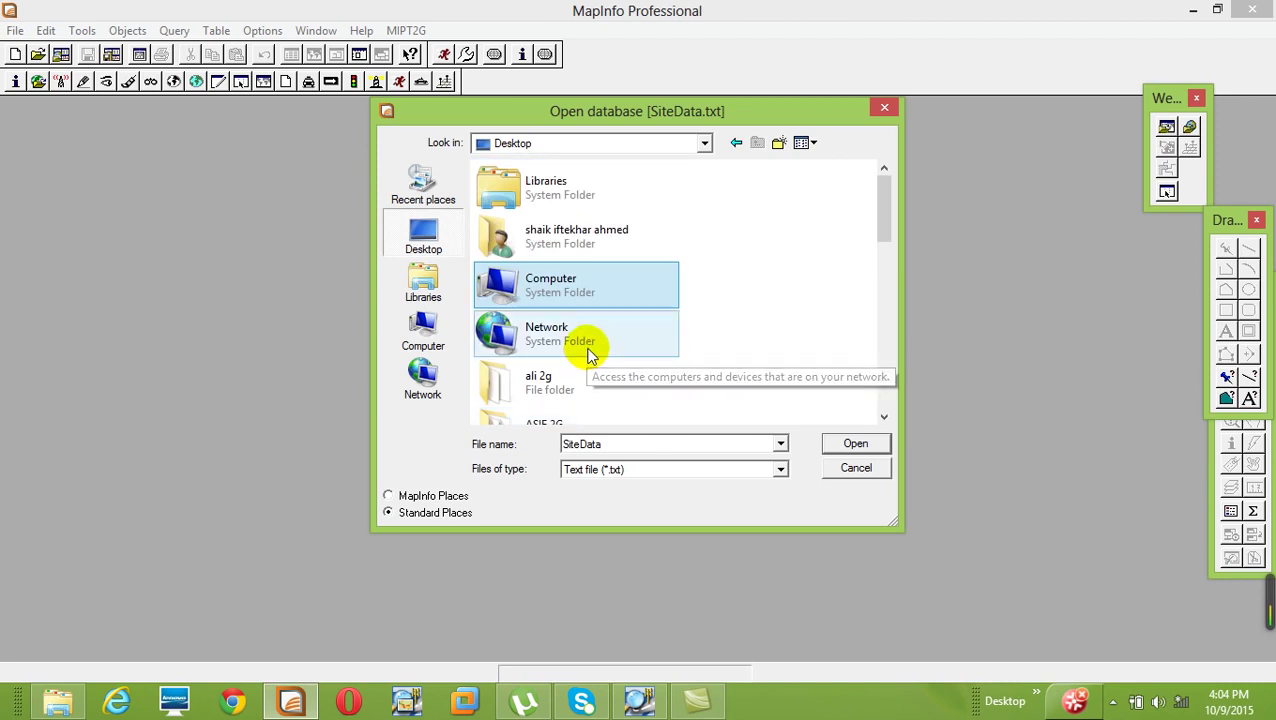
{"action": "scroll", "coordinate": [590, 348], "scroll_direction": "down", "scroll_amount": 2}
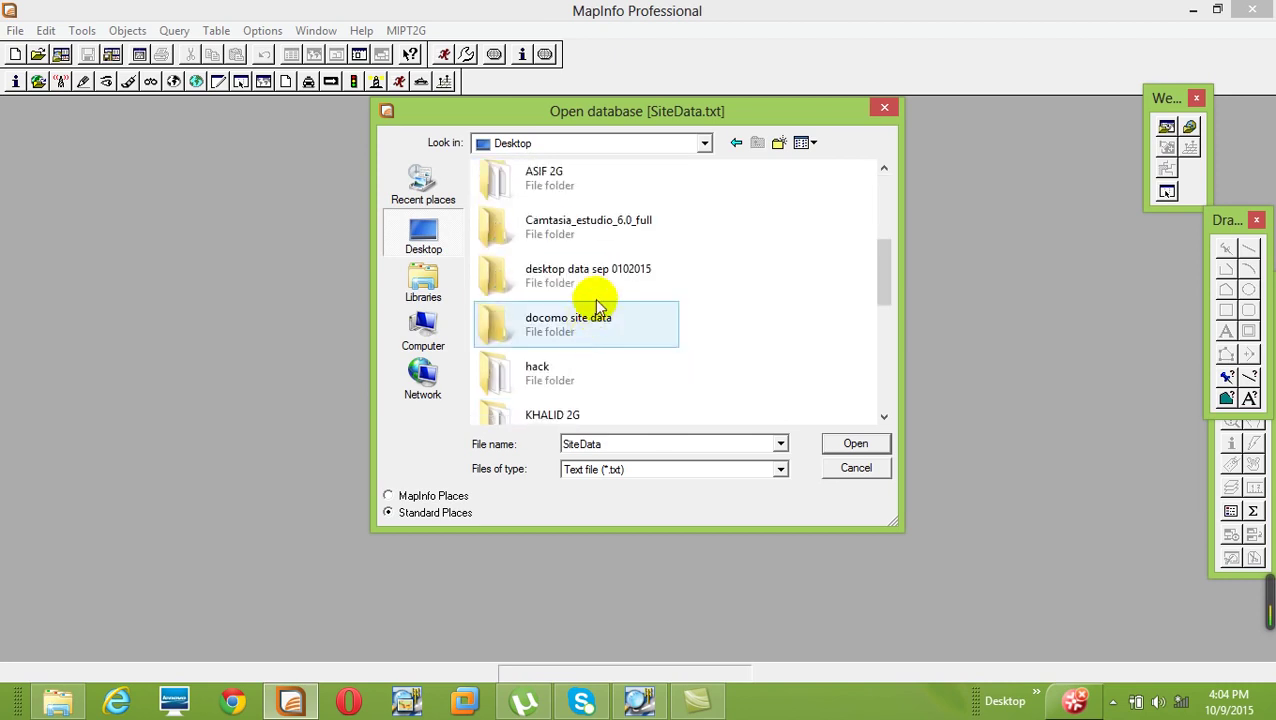
{"action": "left_click", "coordinate": [597, 246]}
{"action": "key", "text": "m"}
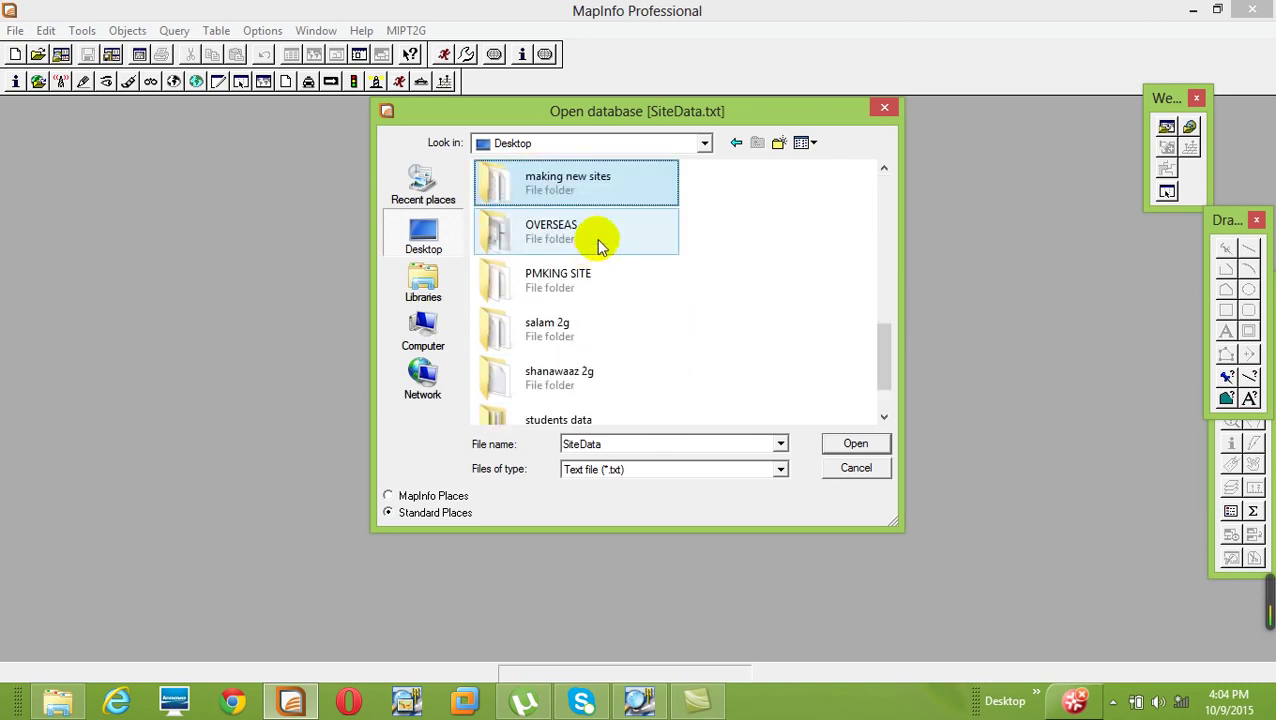
{"action": "double_click", "coordinate": [574, 193]}
{"action": "double_click", "coordinate": [541, 196]}
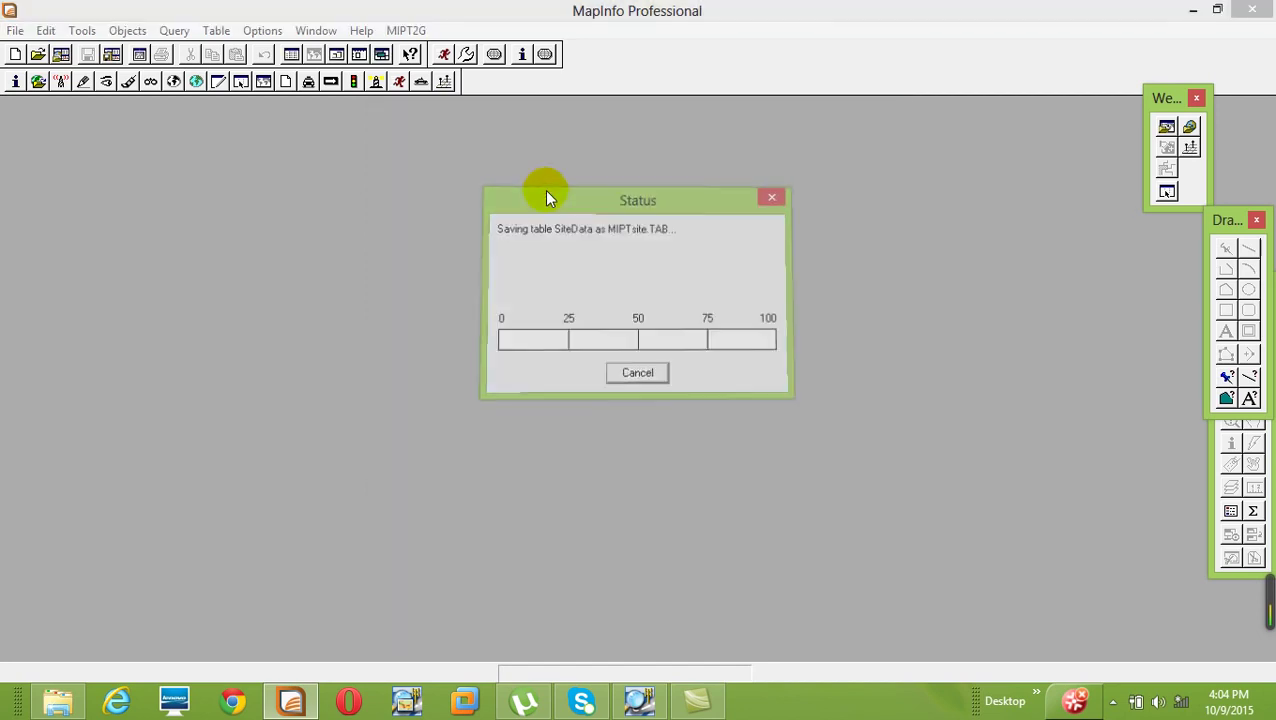
Run Create & Update Site with default fill style, creating the MIPTsite and MIPTcell layers.
{"action": "left_click", "coordinate": [60, 86]}
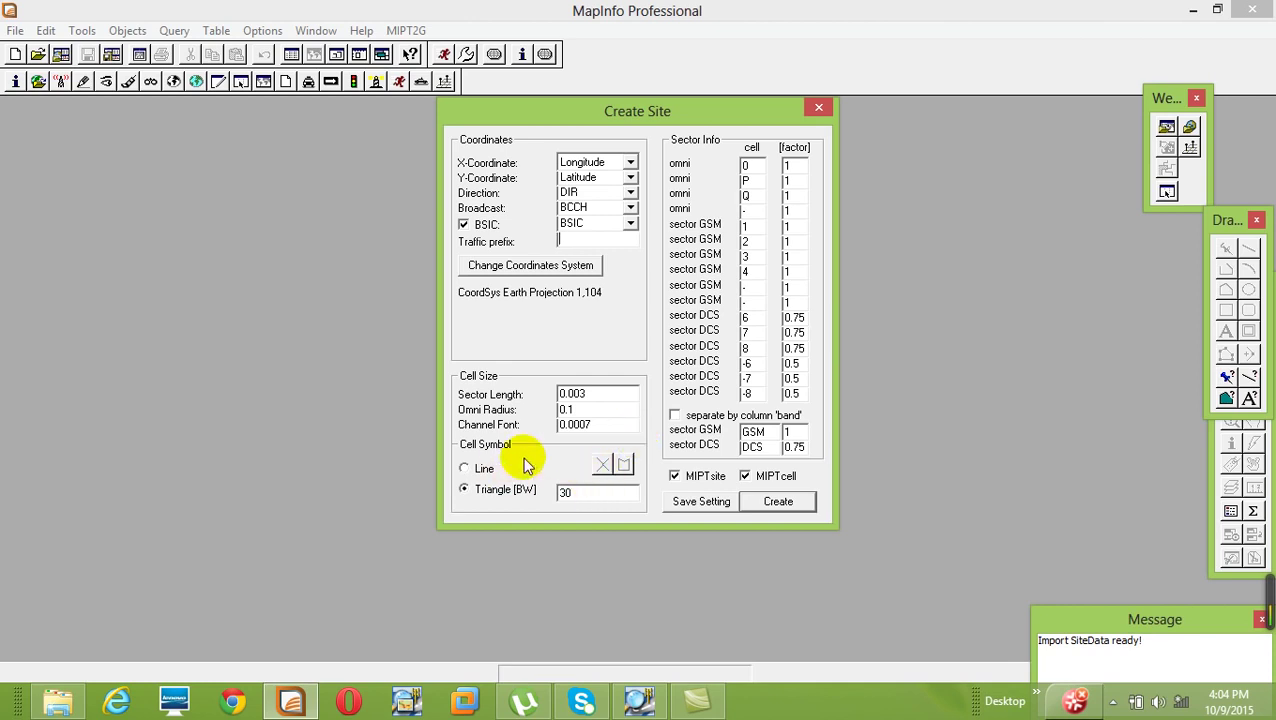
{"action": "left_click", "coordinate": [625, 464]}
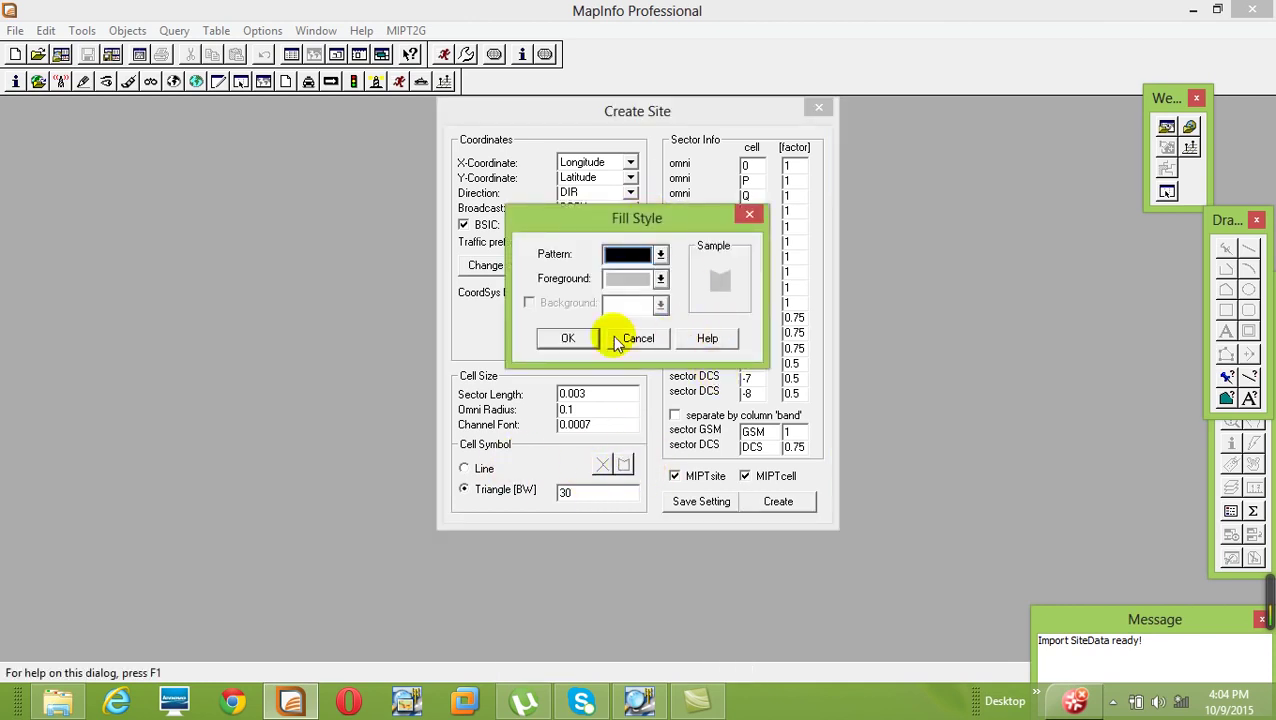
{"action": "left_click", "coordinate": [568, 338]}
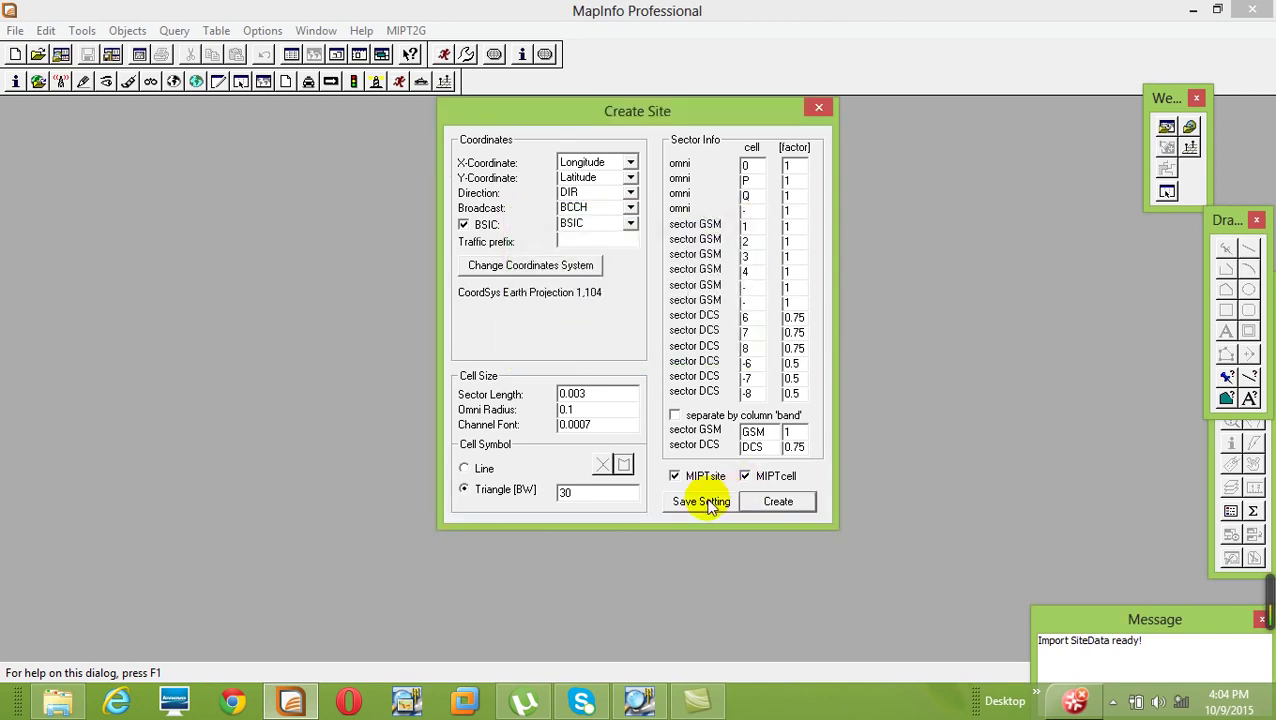
{"action": "left_click", "coordinate": [777, 502]}
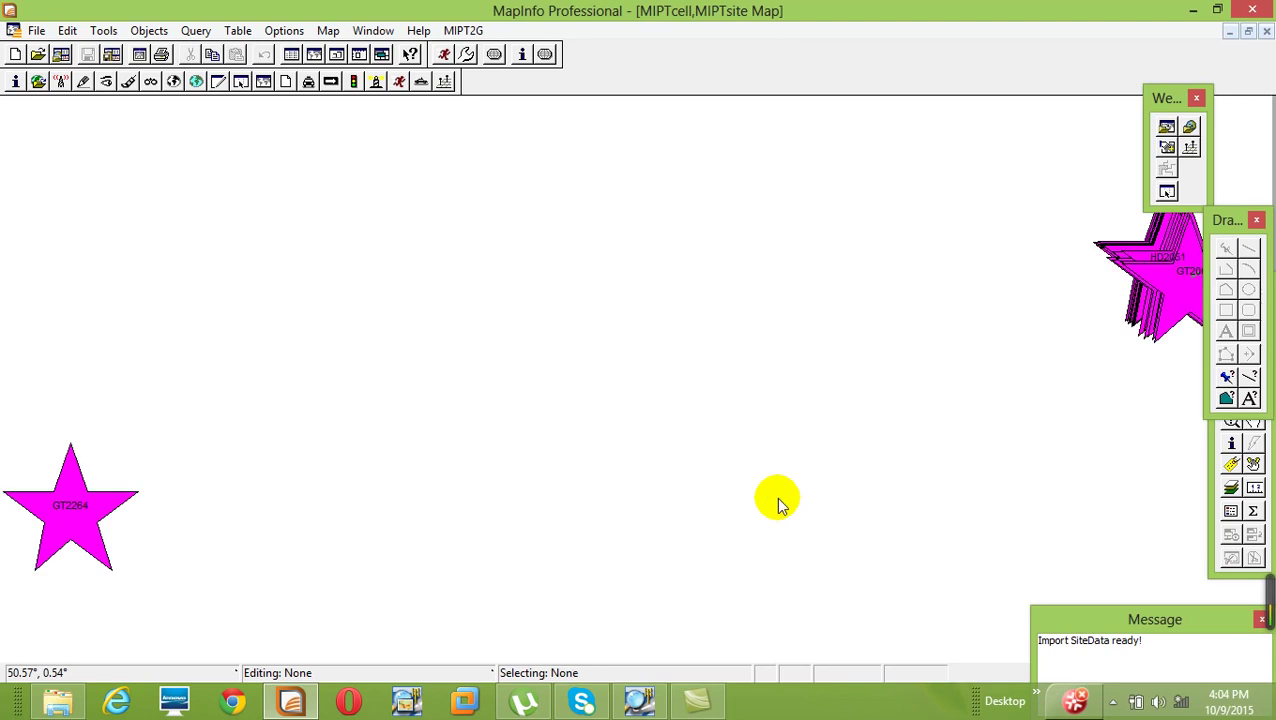
Zoom in through the site clusters until GT2058's sectors 76*, 81* and 70* fill the map.
{"action": "left_click", "coordinate": [1250, 438]}
{"action": "left_click", "coordinate": [1232, 399]}
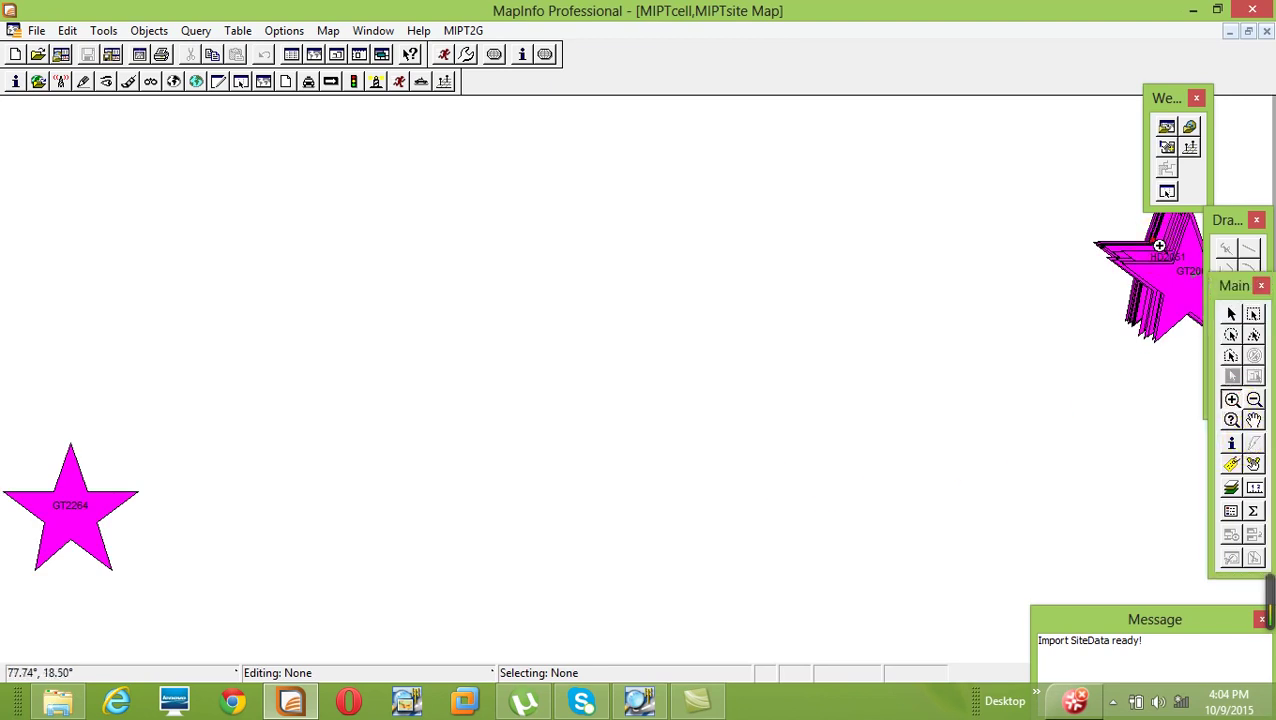
{"action": "left_click", "coordinate": [1194, 300]}
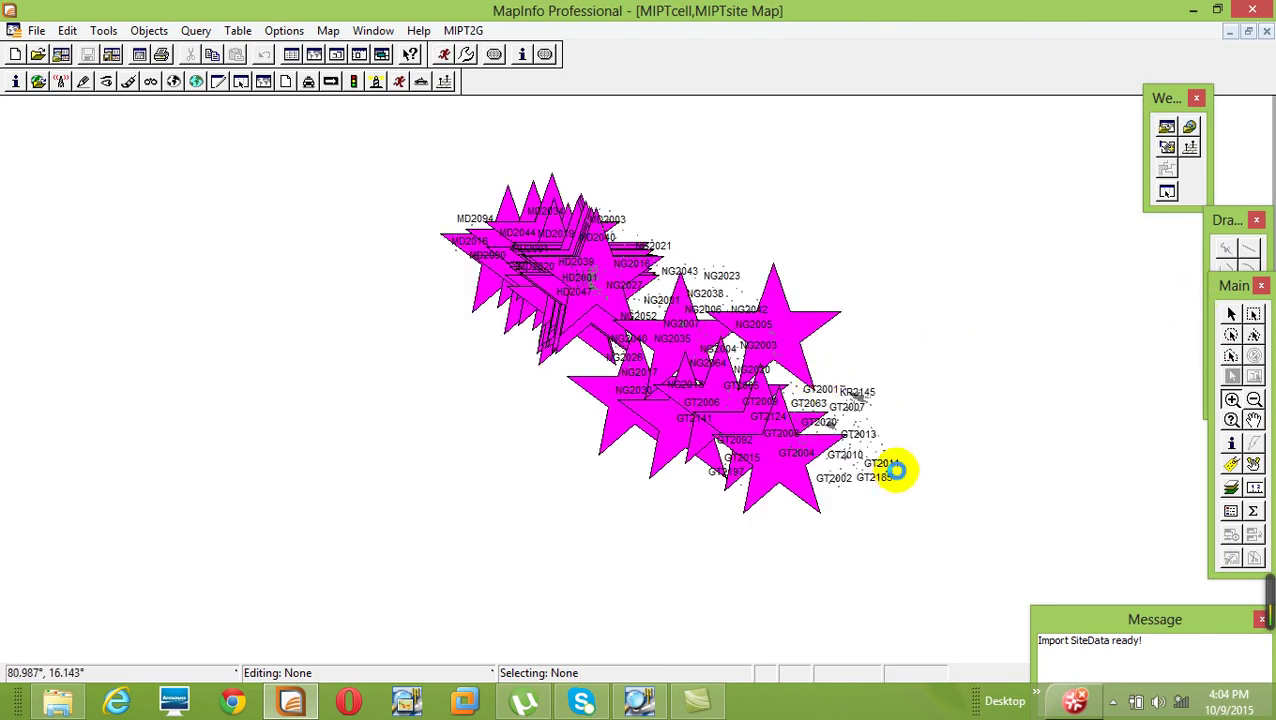
{"action": "left_click", "coordinate": [896, 470]}
{"action": "left_click_drag", "start_coordinate": [384, 315], "coordinate": [575, 376]}
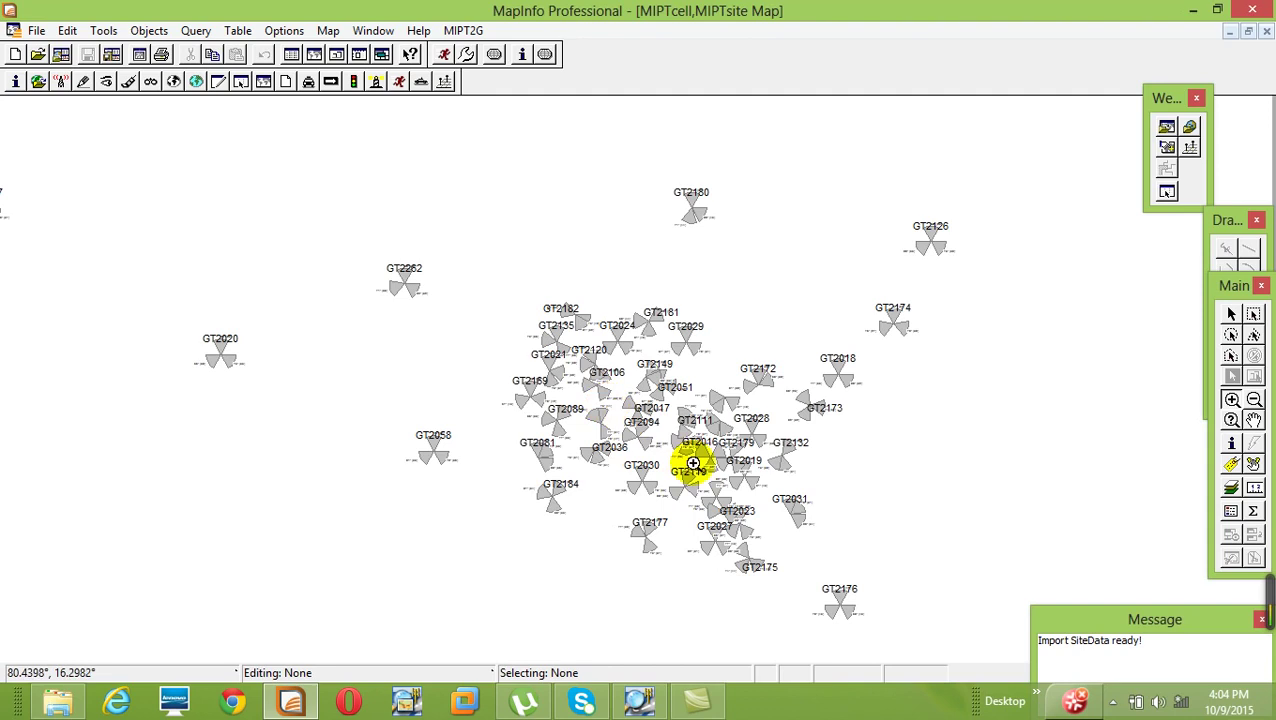
{"action": "left_click", "coordinate": [204, 320]}
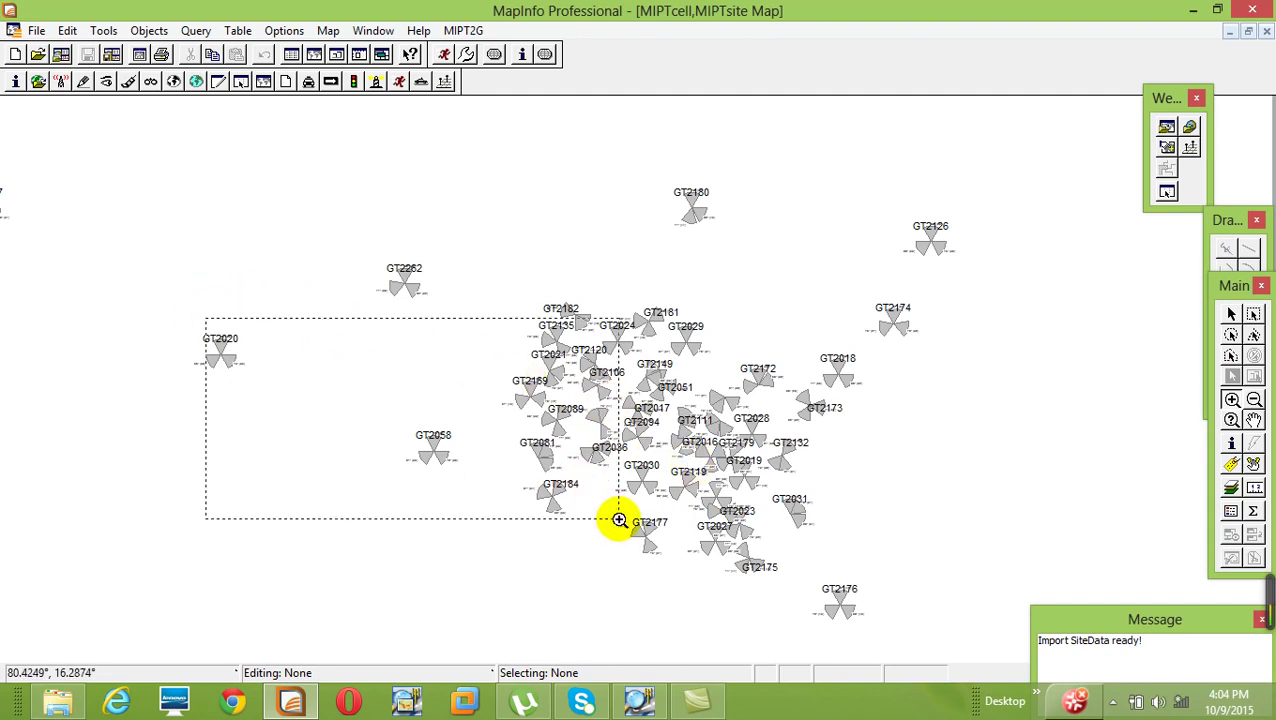
{"action": "left_click", "coordinate": [598, 350]}
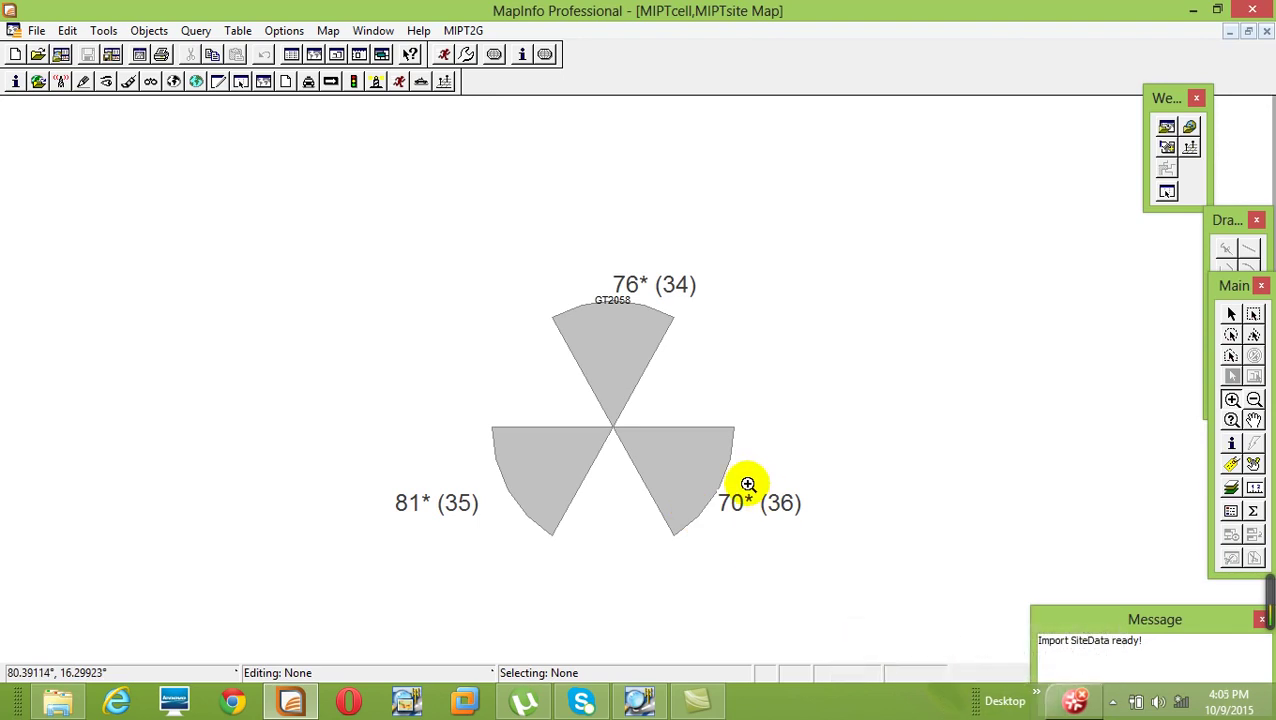
Highlight sectors on channel 70 and its adjacent channels with MIPT2G Frequency Search.
{"action": "left_click", "coordinate": [129, 82]}
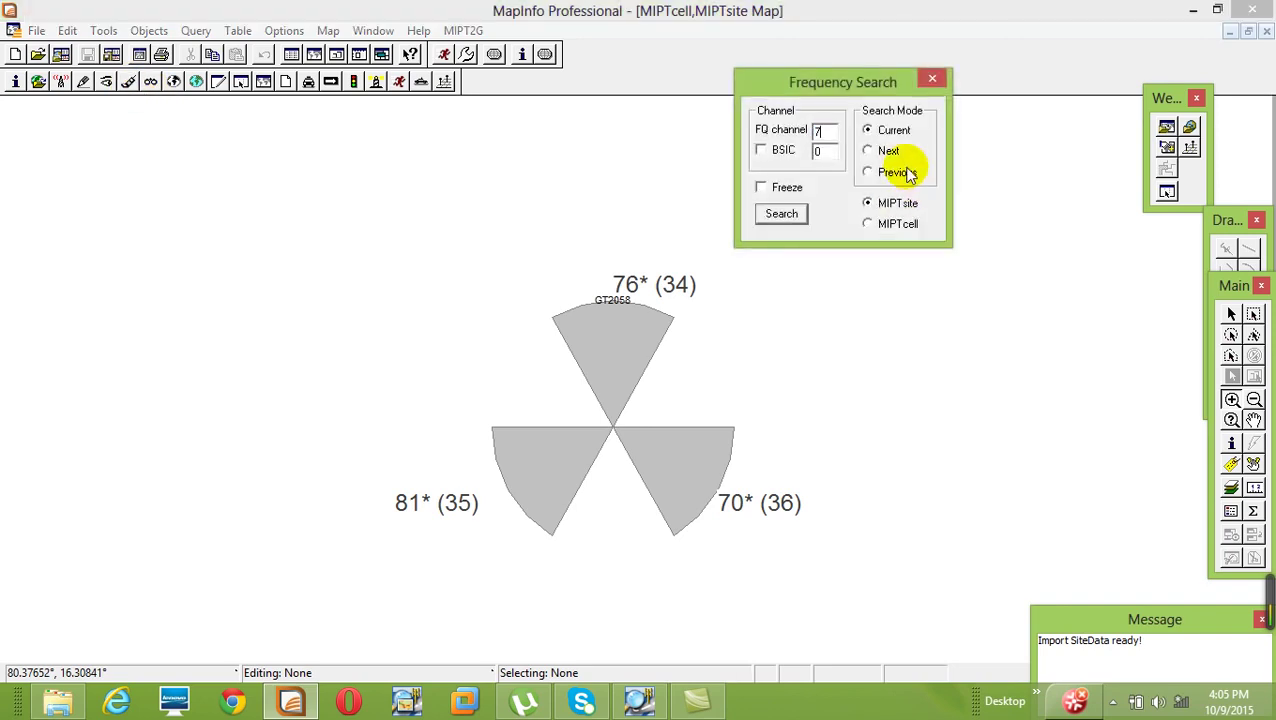
{"action": "left_click", "coordinate": [781, 213]}
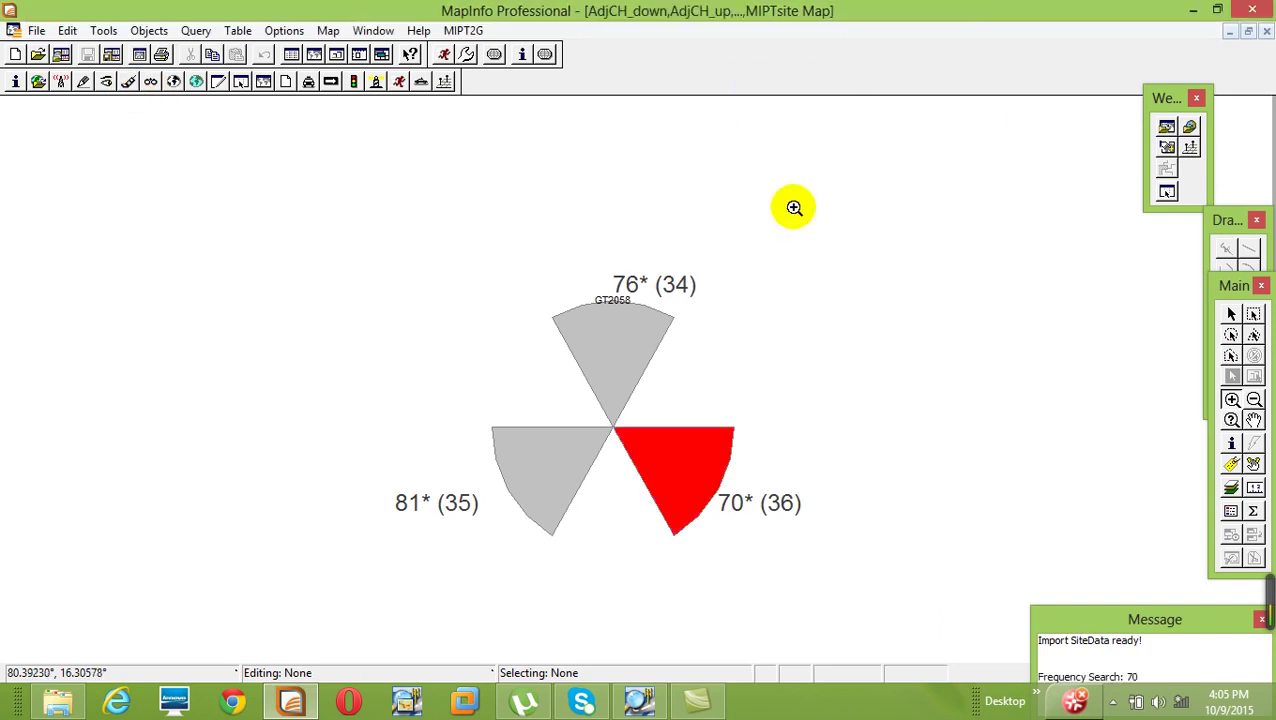
{"action": "left_click", "coordinate": [449, 241]}
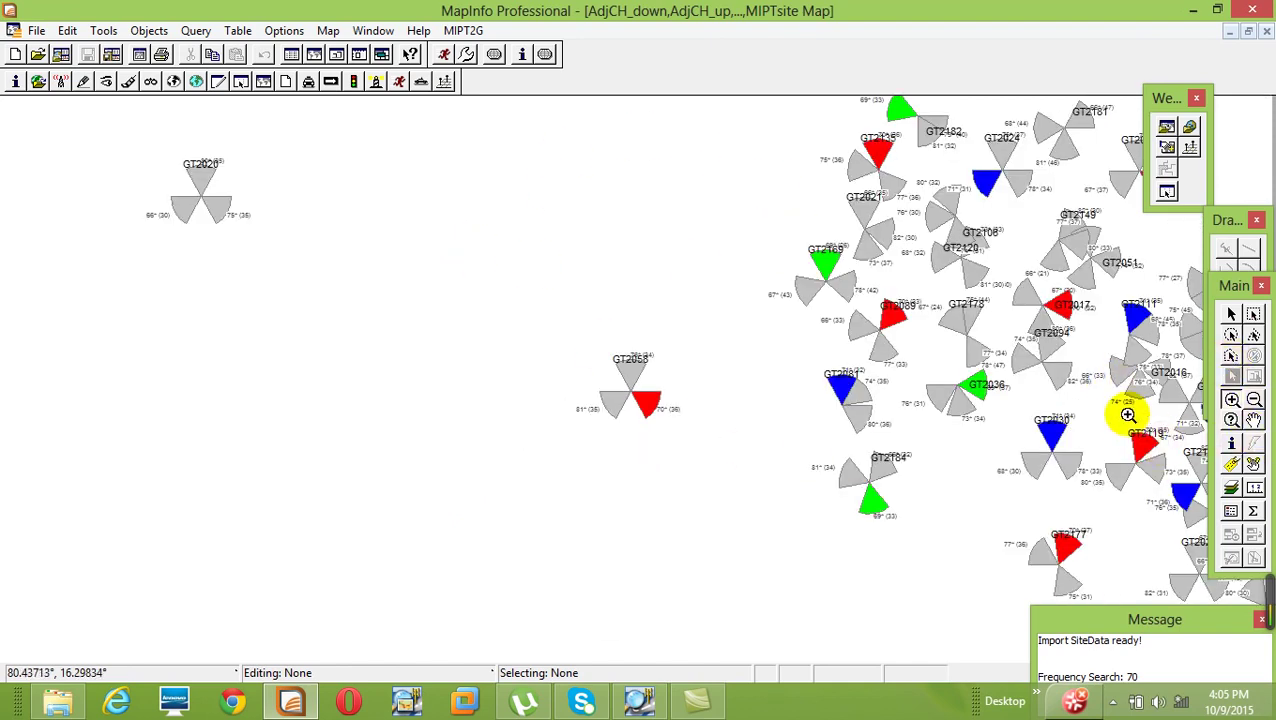
Pan across the colour-coded sites, then minimise MapInfo to show the making new sites folder.
{"action": "left_click", "coordinate": [1254, 420]}
{"action": "left_click_drag", "start_coordinate": [1131, 405], "coordinate": [657, 476]}
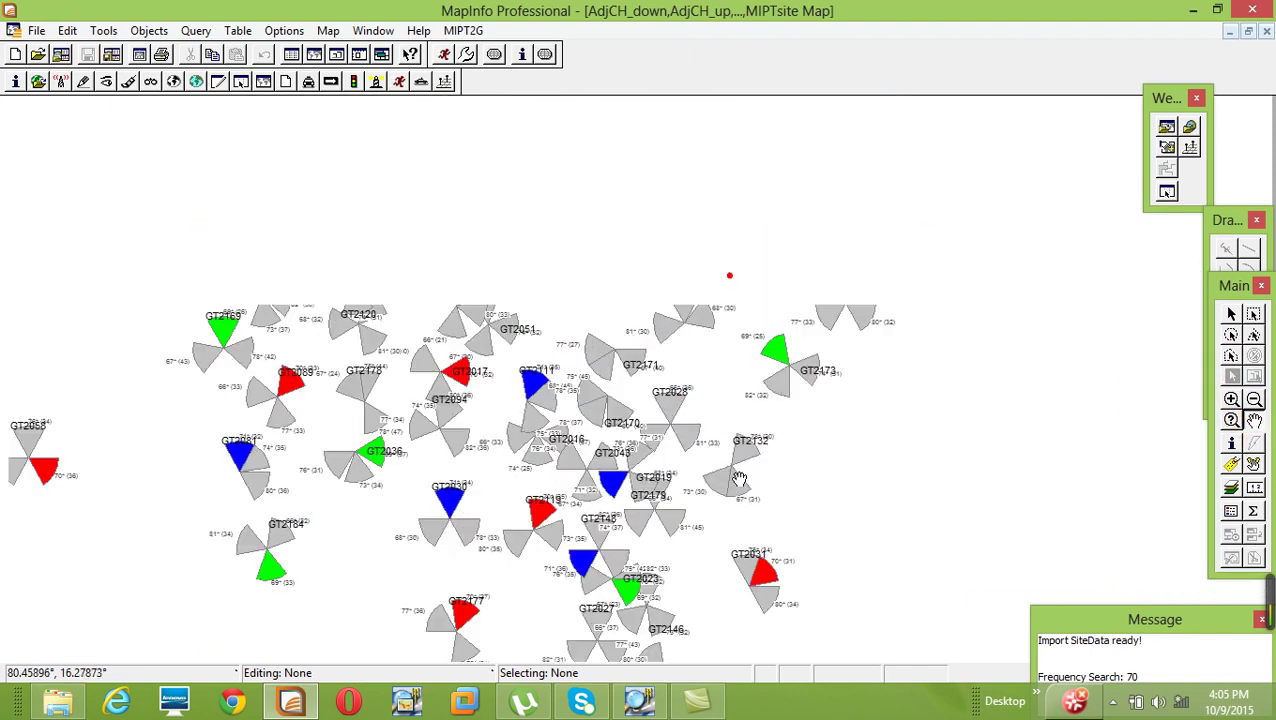
{"action": "left_click_drag", "start_coordinate": [659, 236], "coordinate": [902, 396]}
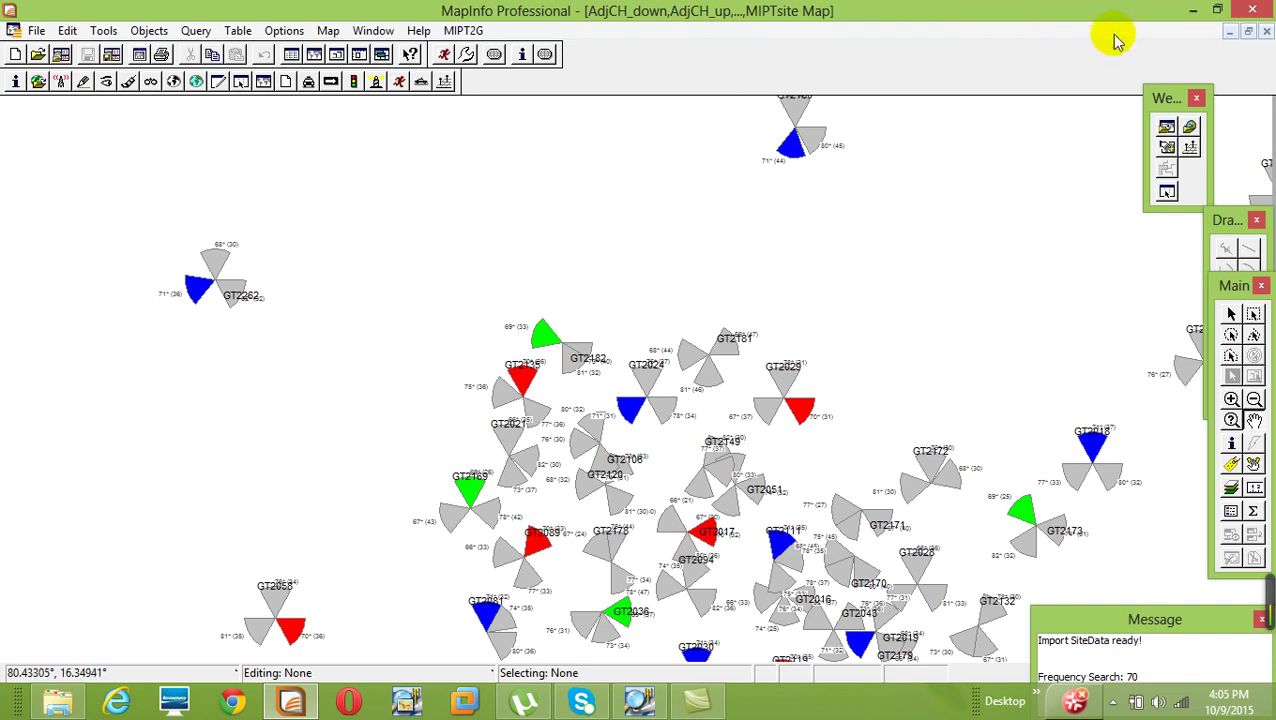
{"action": "left_click", "coordinate": [1193, 10]}
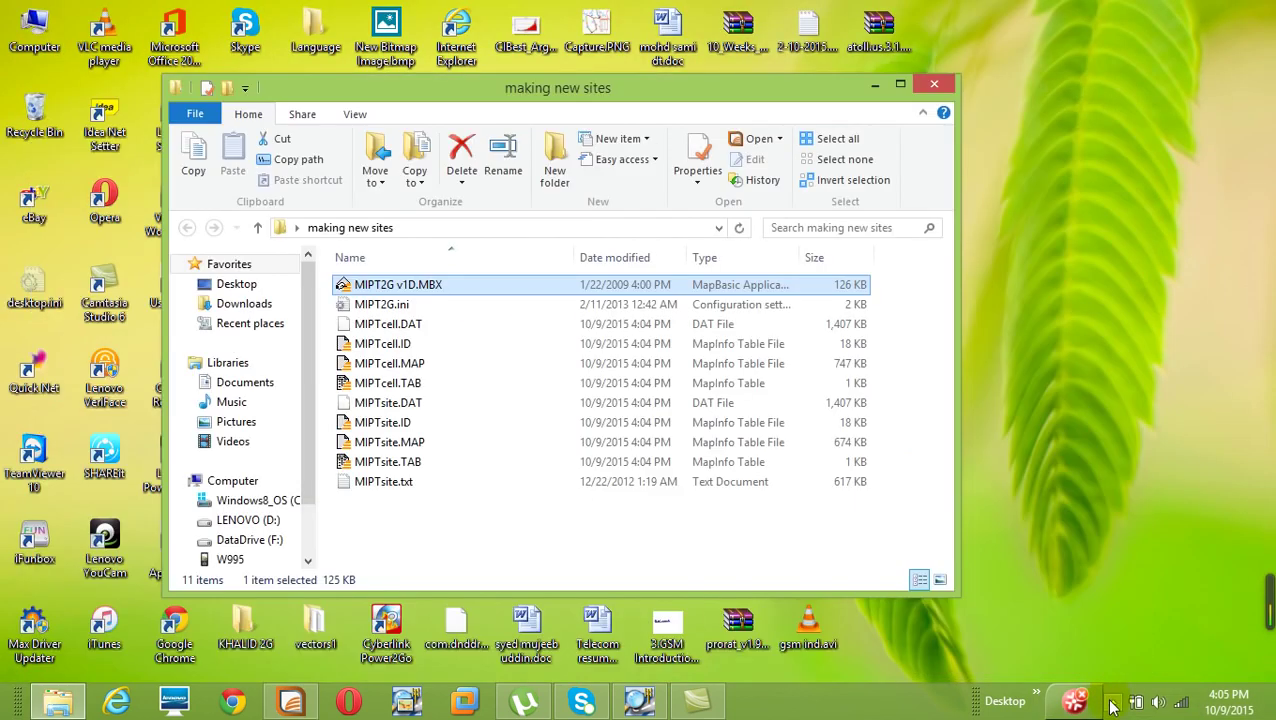